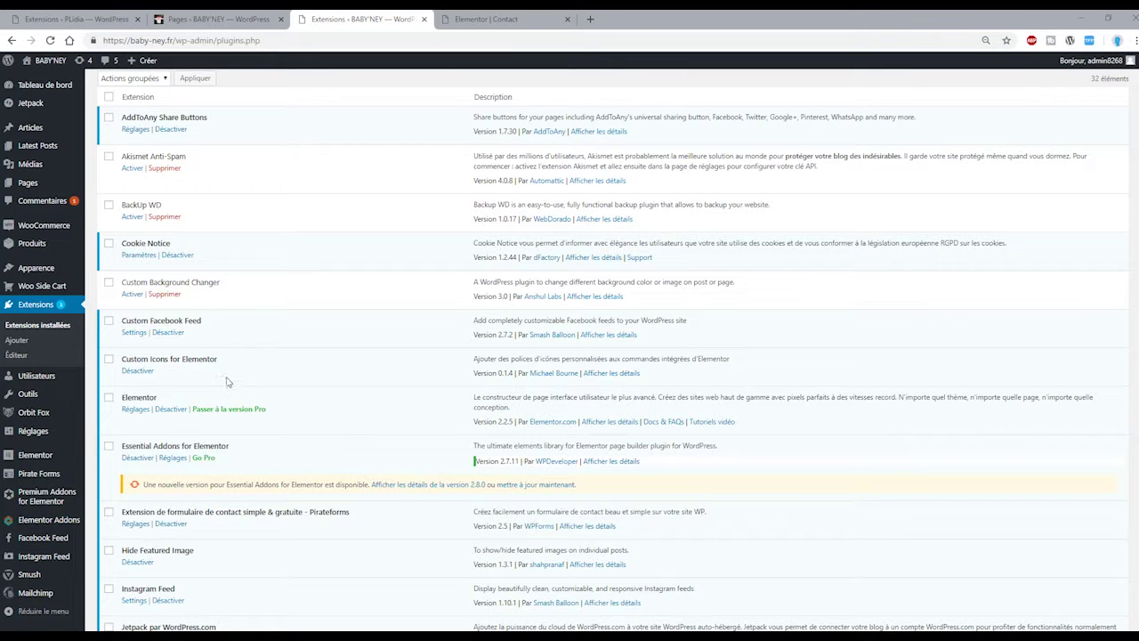
Step: Review the installed plugins list for the Elementor-related add-ons, including Custom Icons, Essential Addons, Livemesh Addons, Orbit Fox Companion and Premium Addons
{"action": "left_click_drag", "start_coordinate": [240, 366], "coordinate": [133, 360]}
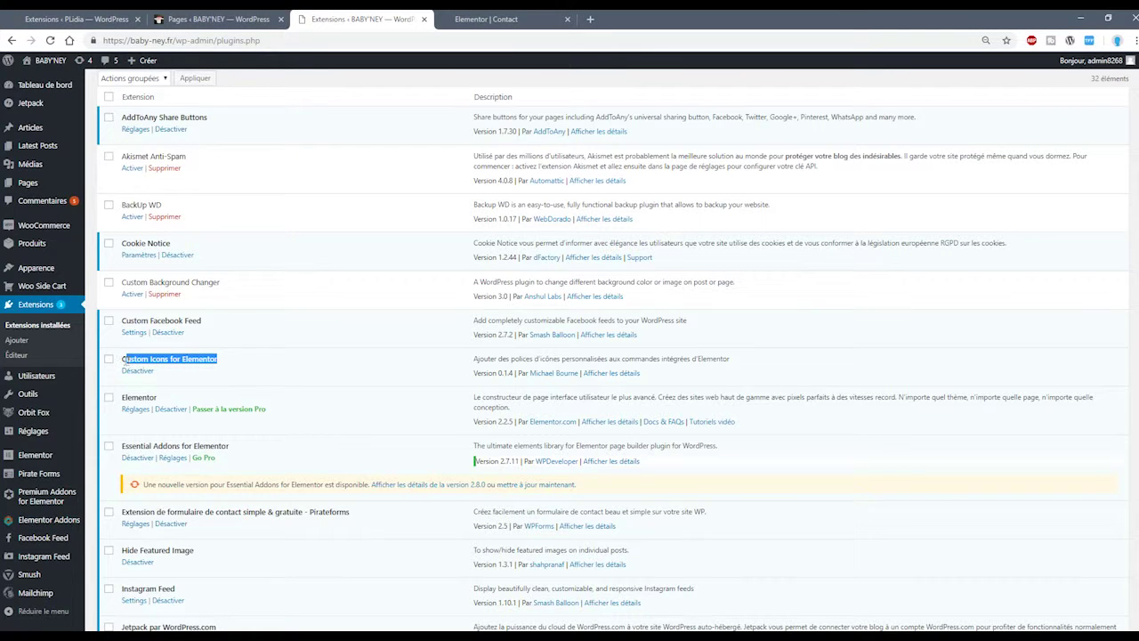
{"action": "scroll", "coordinate": [316, 378], "scroll_direction": "down", "scroll_amount": 3}
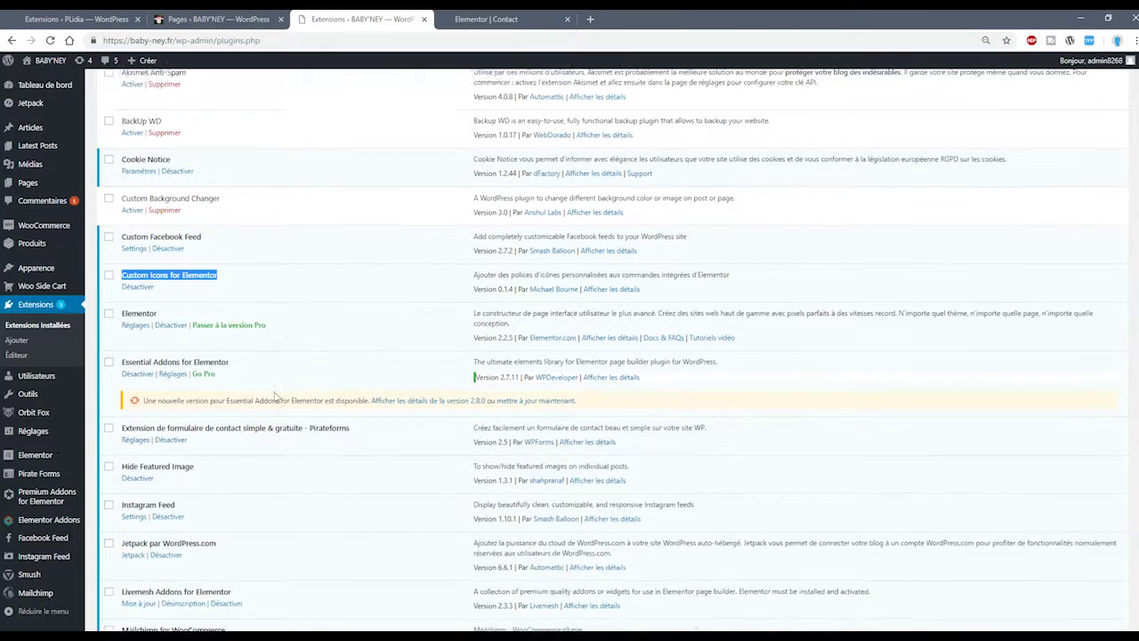
{"action": "left_click_drag", "start_coordinate": [230, 326], "coordinate": [121, 333]}
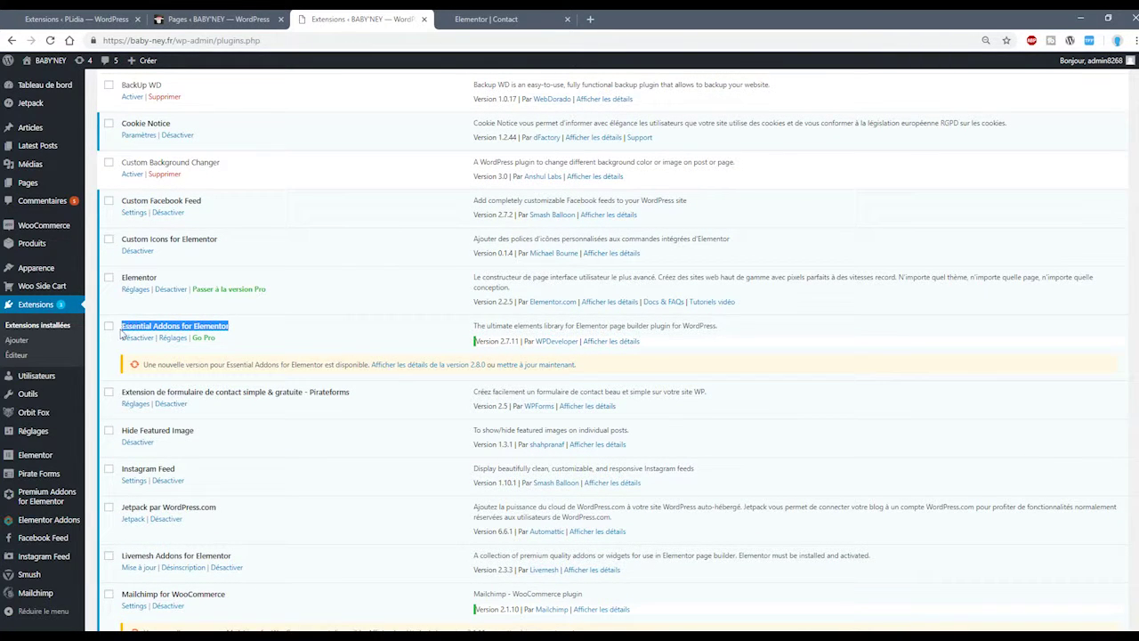
{"action": "scroll", "coordinate": [287, 367], "scroll_direction": "down", "scroll_amount": 3}
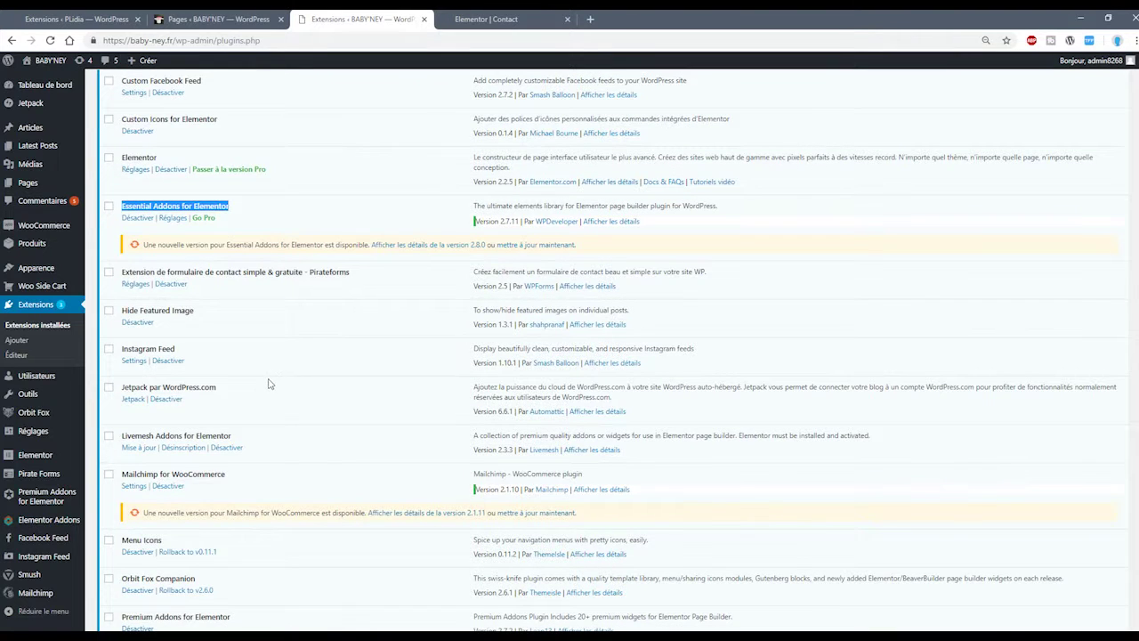
{"action": "scroll", "coordinate": [283, 342], "scroll_direction": "down", "scroll_amount": 2}
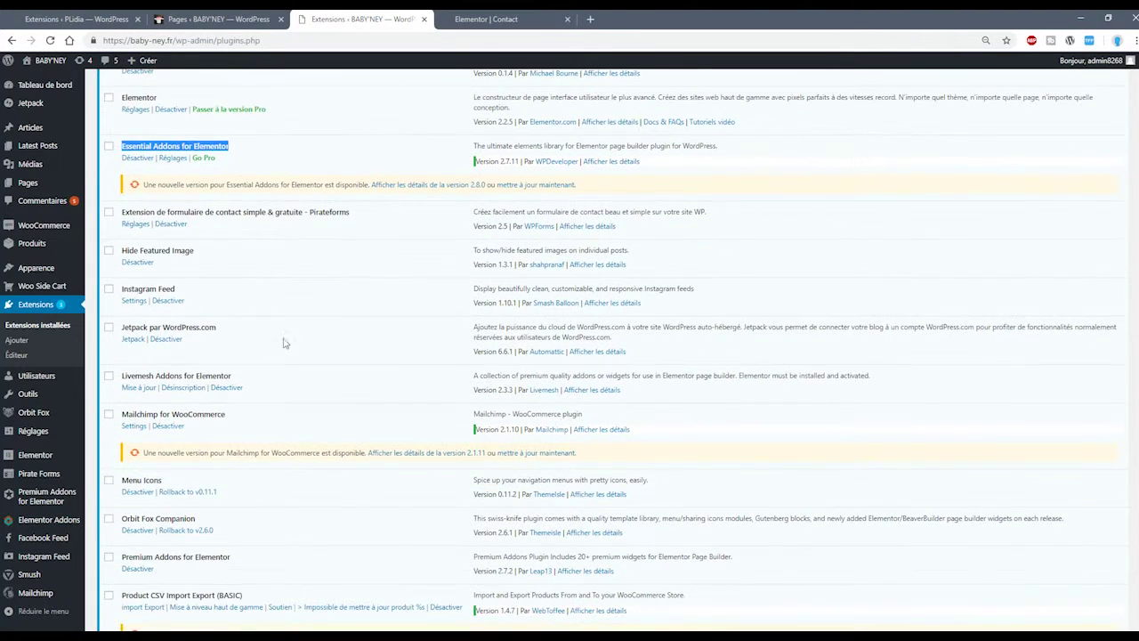
{"action": "left_click_drag", "start_coordinate": [231, 376], "coordinate": [135, 376]}
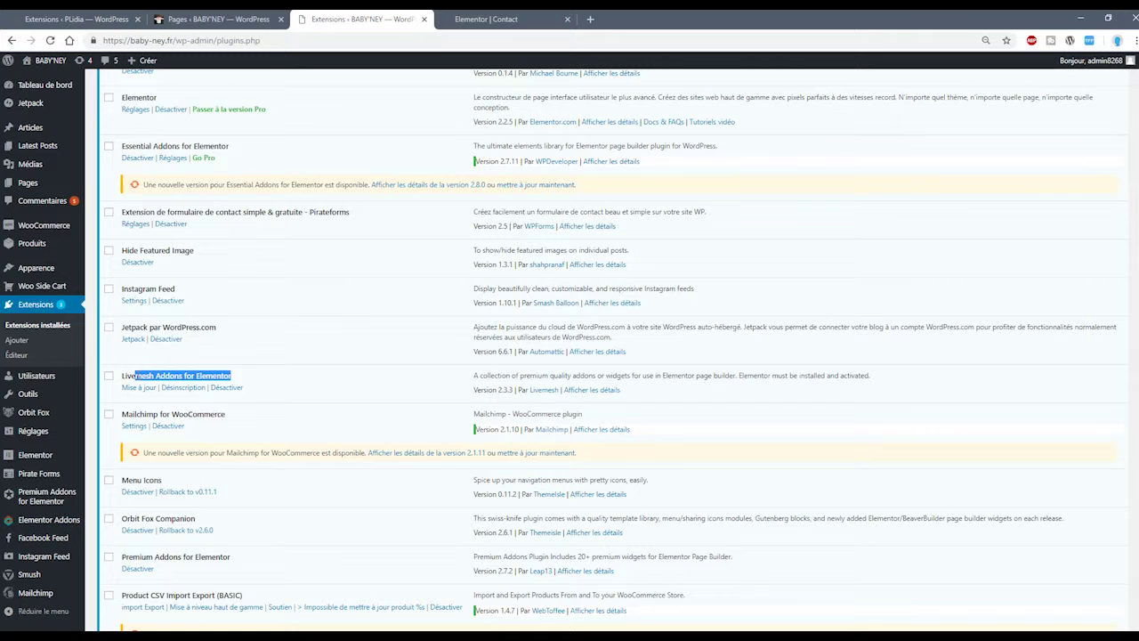
{"action": "scroll", "coordinate": [303, 413], "scroll_direction": "down", "scroll_amount": 2}
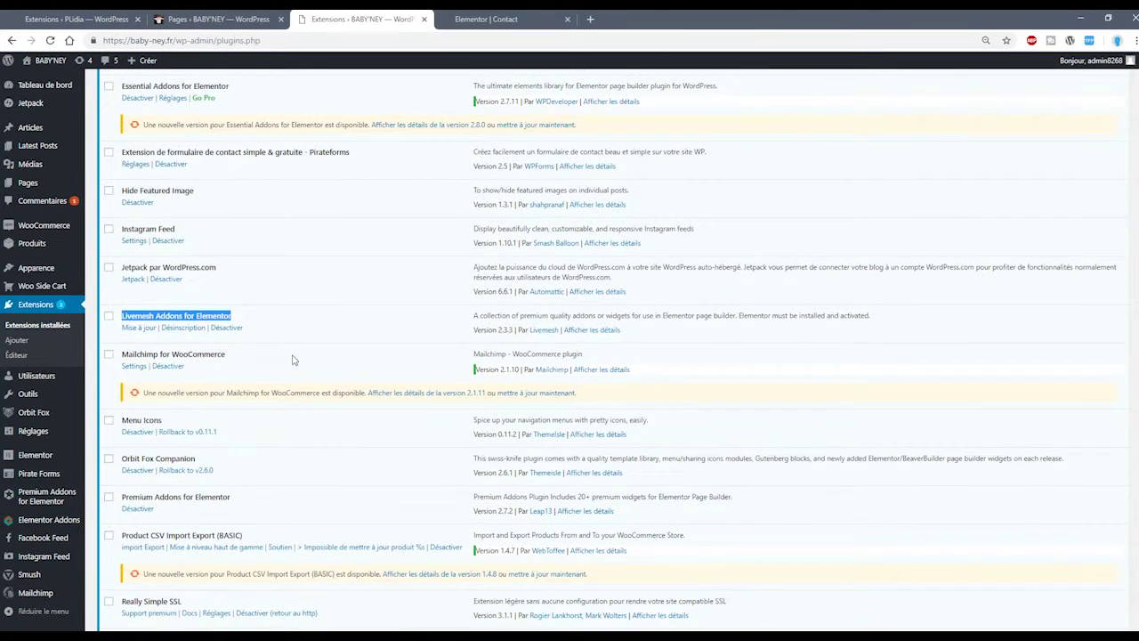
{"action": "scroll", "coordinate": [293, 361], "scroll_direction": "down", "scroll_amount": 4}
{"action": "left_click_drag", "start_coordinate": [196, 339], "coordinate": [123, 342]}
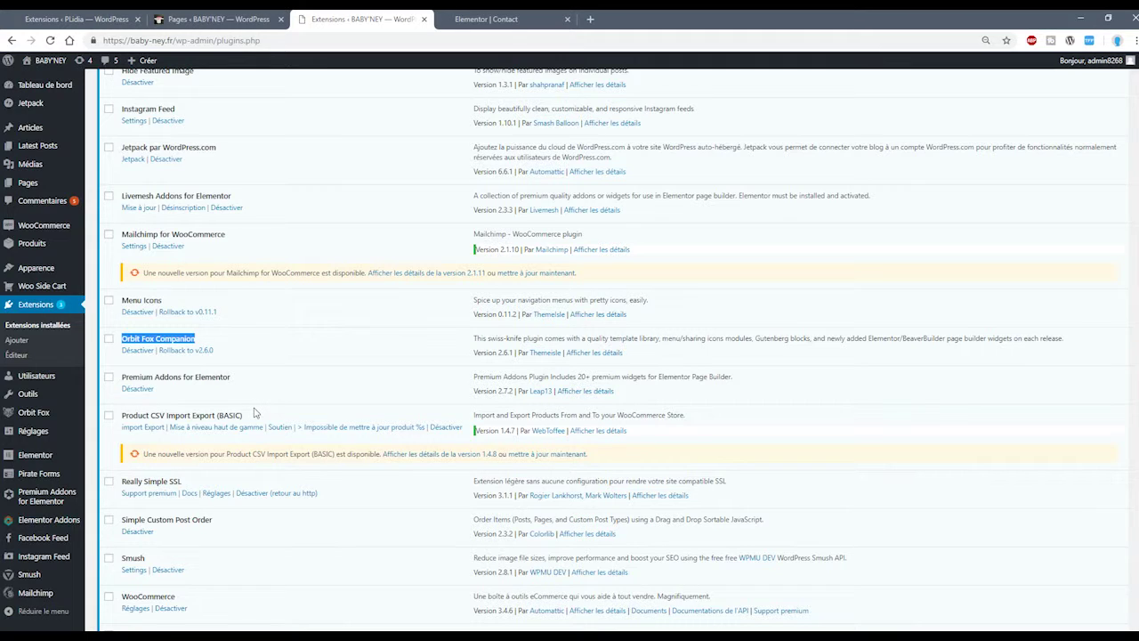
{"action": "left_click_drag", "start_coordinate": [244, 382], "coordinate": [116, 383]}
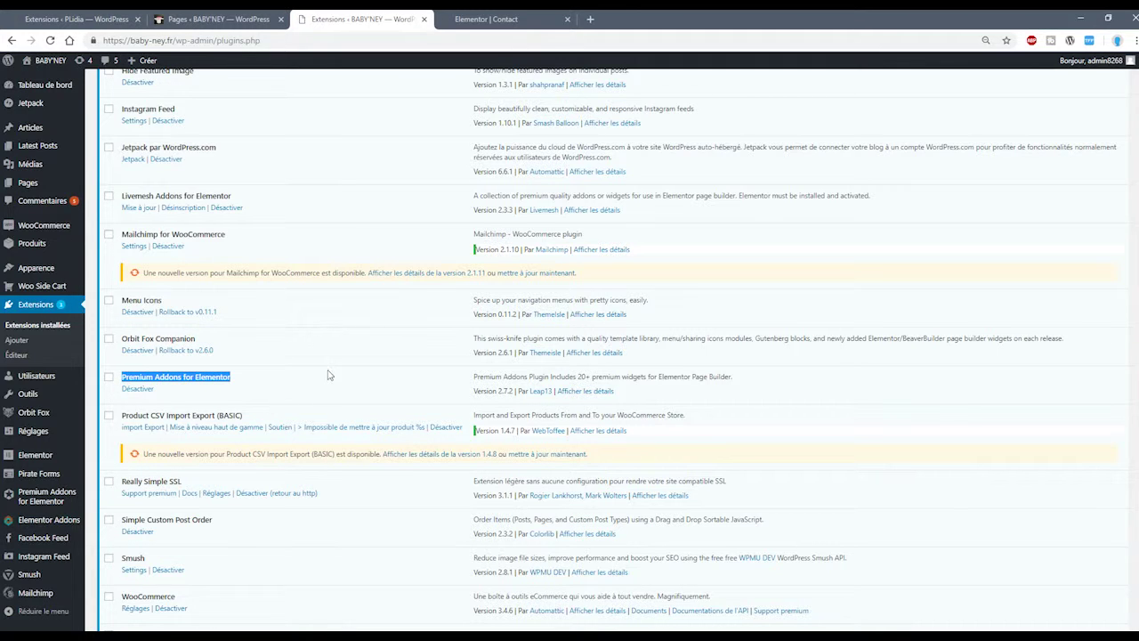
{"action": "scroll", "coordinate": [328, 375], "scroll_direction": "down", "scroll_amount": 3}
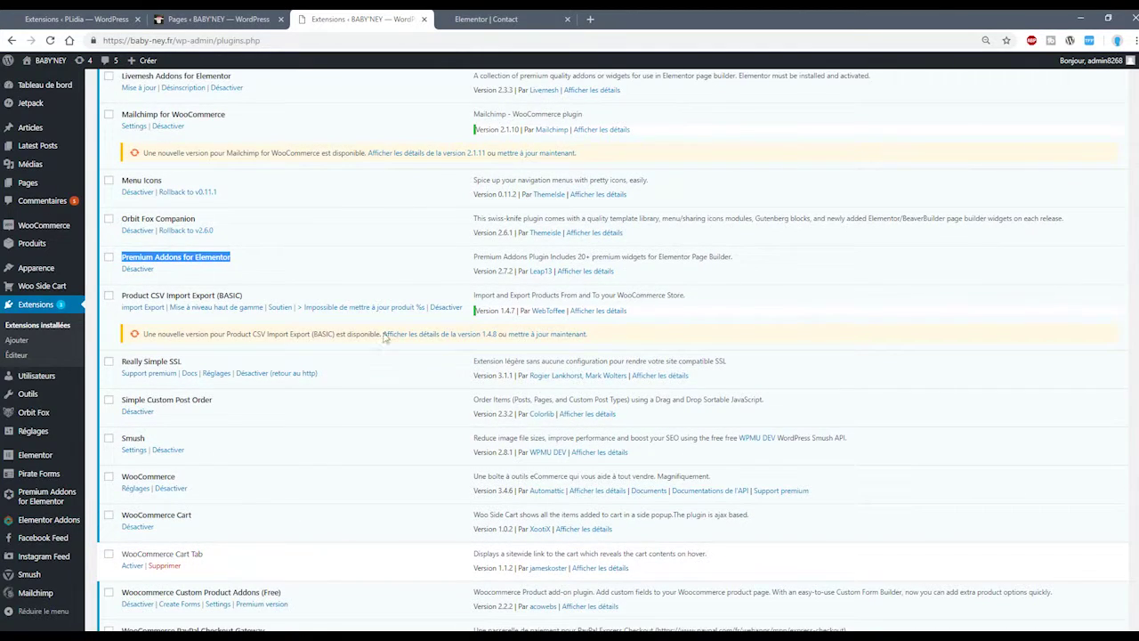
{"action": "scroll", "coordinate": [311, 286], "scroll_direction": "down", "scroll_amount": 7}
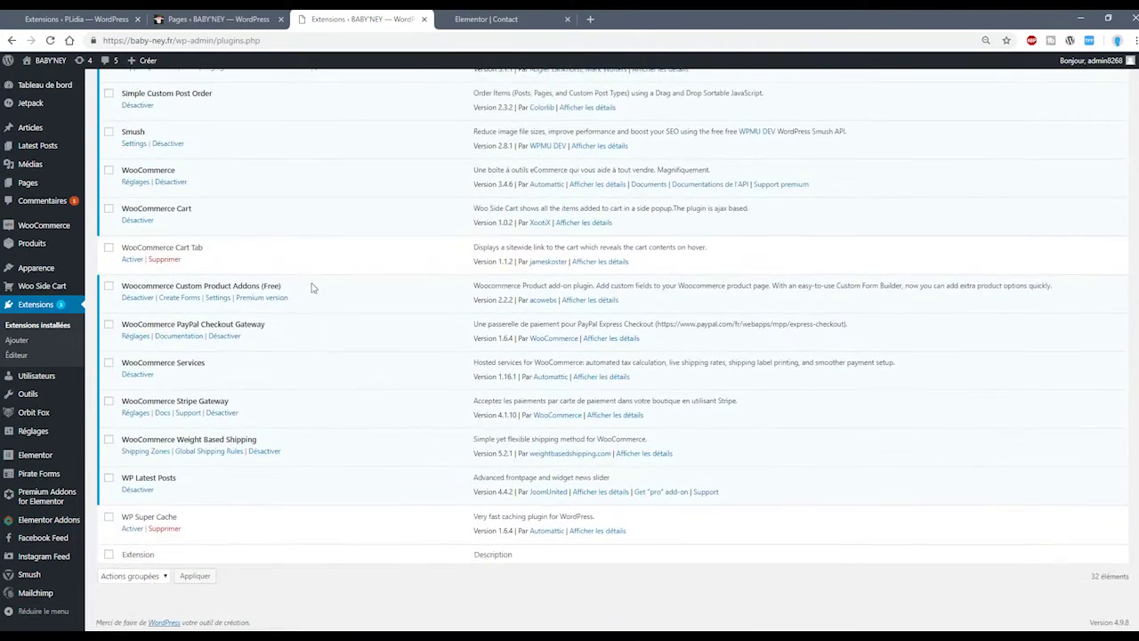
{"action": "scroll", "coordinate": [359, 338], "scroll_direction": "up", "scroll_amount": 8}
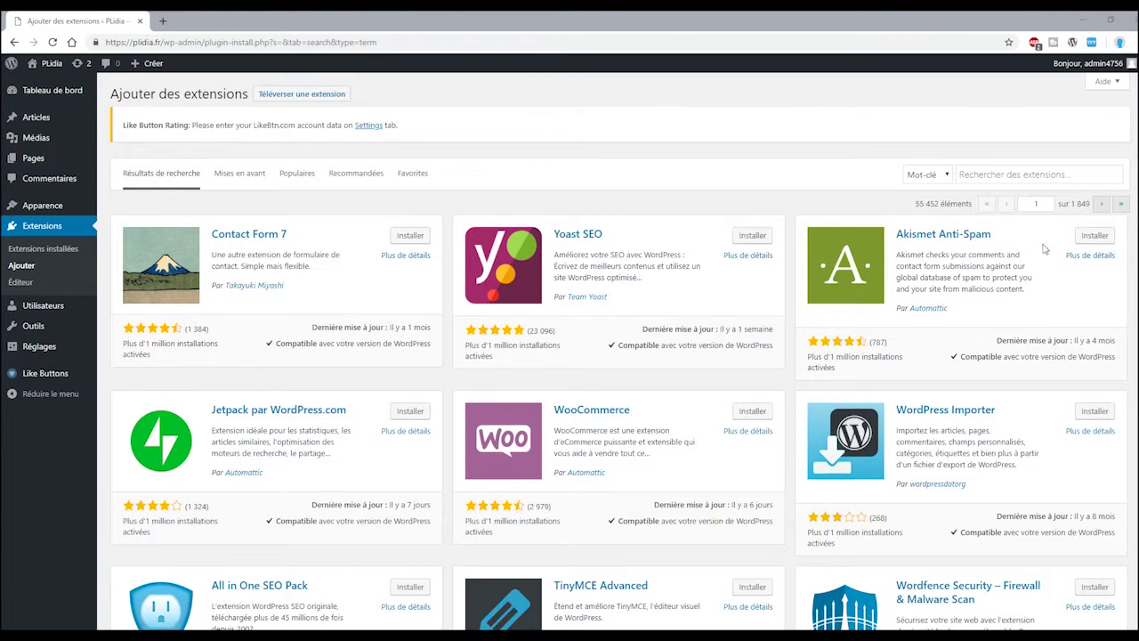
Step: Search the plugin directory for "elementor", then install and activate Elementor Page Builder
{"action": "left_click", "coordinate": [1003, 177]}
{"action": "type", "text": "elementor"}
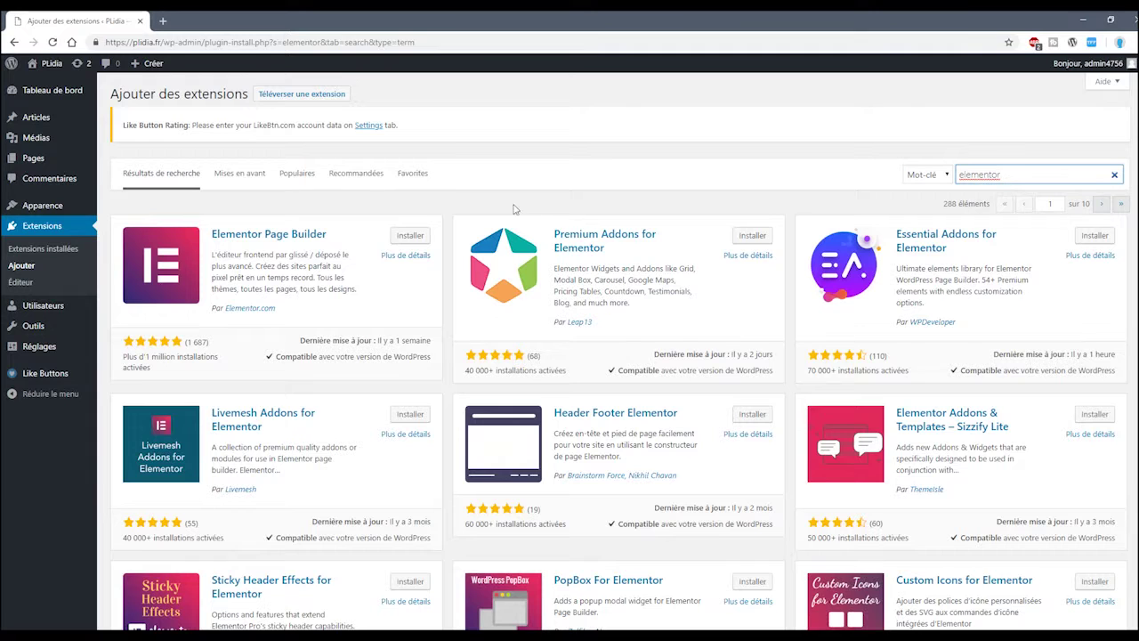
{"action": "left_click", "coordinate": [409, 236]}
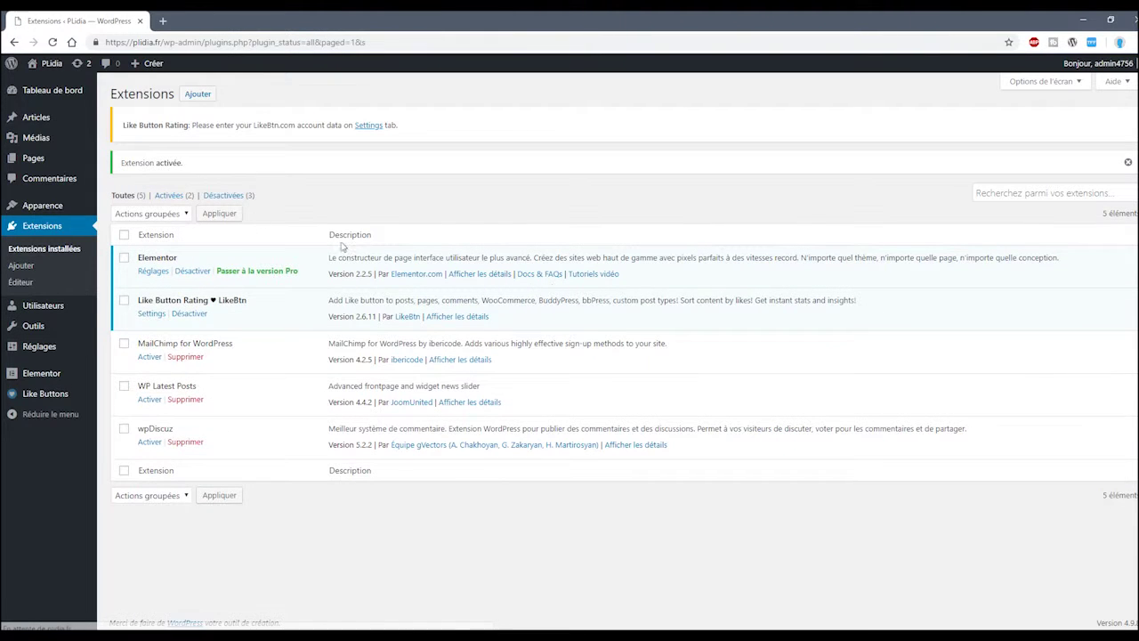
Step: Return to the "elementor" search results and install Premium Addons, Essential Addons and Livemesh Addons for Elementor
{"action": "left_click", "coordinate": [50, 263]}
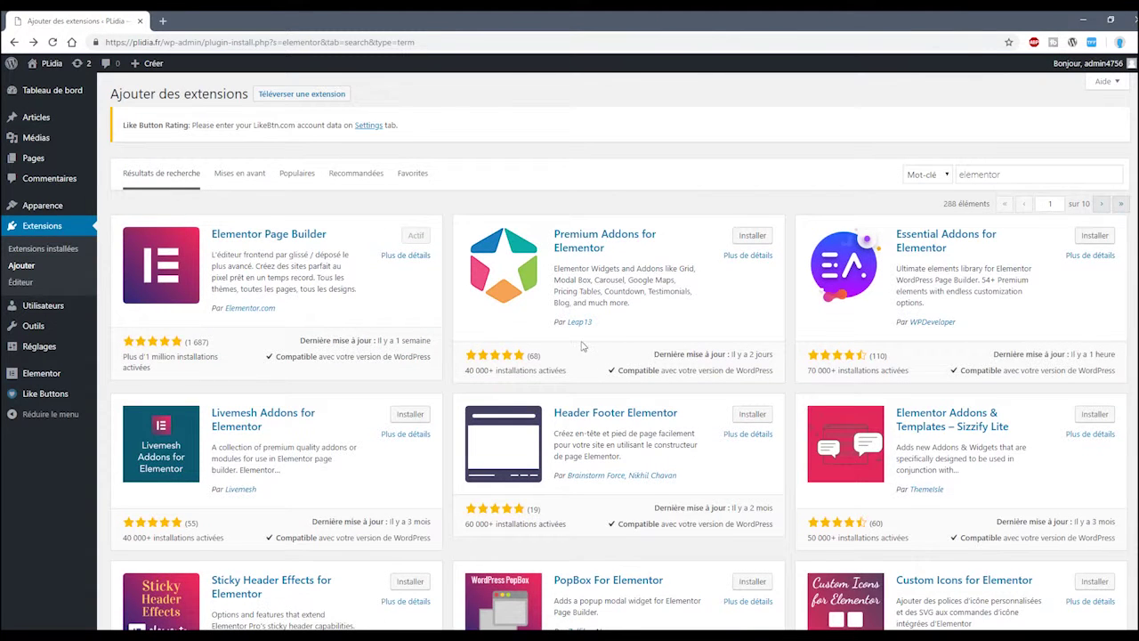
{"action": "left_click_drag", "start_coordinate": [624, 250], "coordinate": [549, 239]}
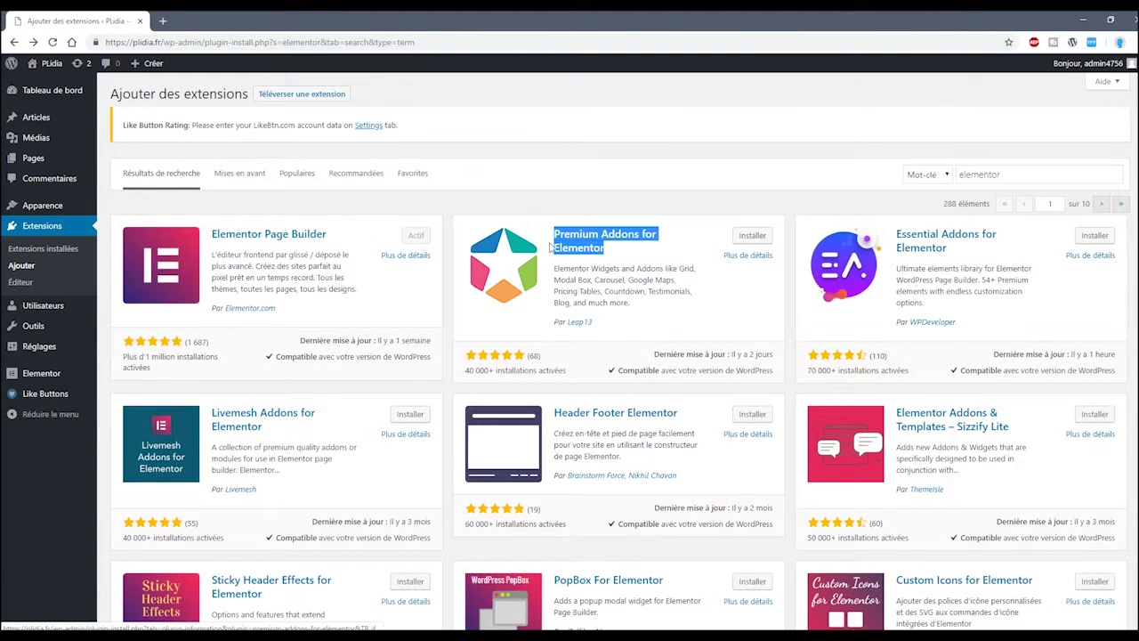
{"action": "left_click", "coordinate": [752, 236]}
{"action": "left_click_drag", "start_coordinate": [974, 255], "coordinate": [1067, 235]}
{"action": "left_click", "coordinate": [1093, 235]}
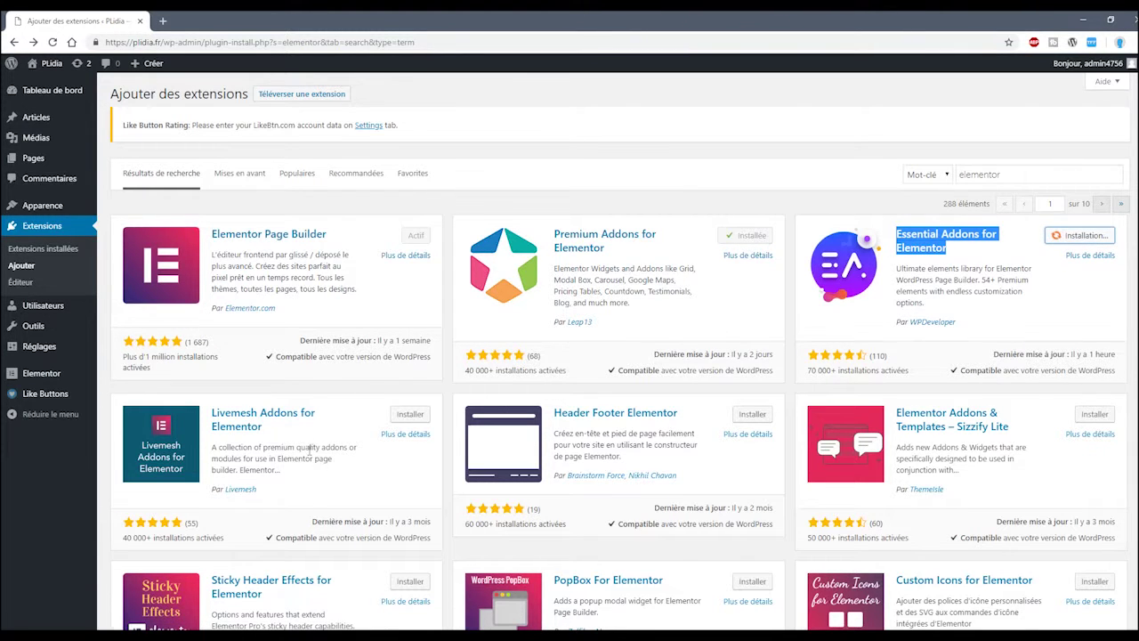
{"action": "left_click_drag", "start_coordinate": [273, 430], "coordinate": [211, 412]}
{"action": "left_click", "coordinate": [409, 414]}
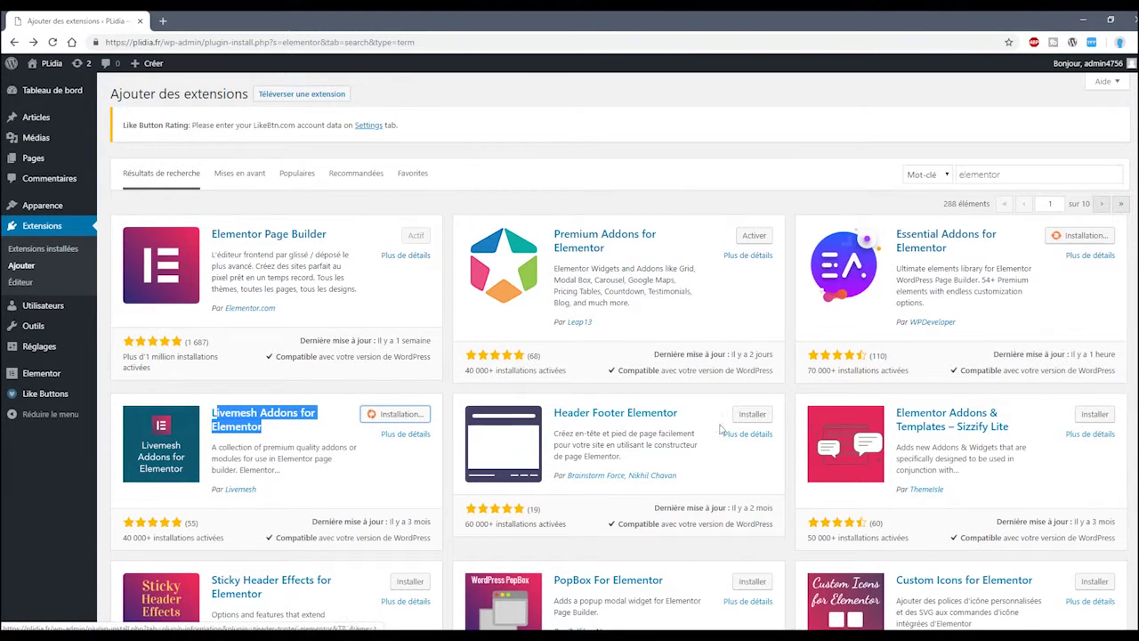
Step: Look through the remaining search results for other Elementor add-ons, including Custom Icons for Elementor
{"action": "scroll", "coordinate": [659, 356], "scroll_direction": "down", "scroll_amount": 3}
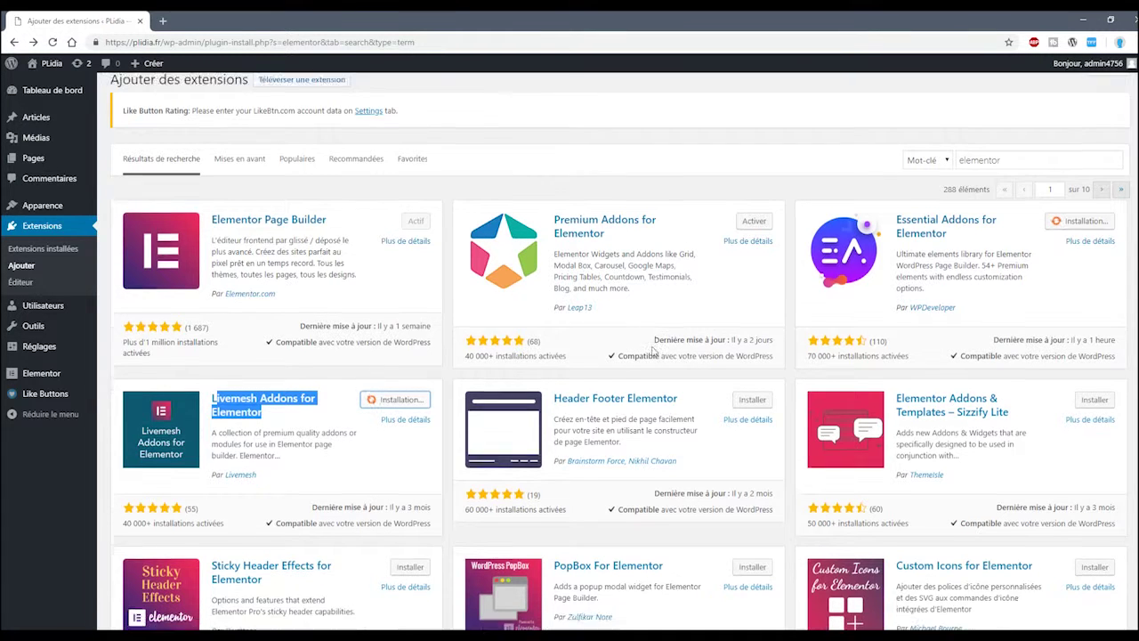
{"action": "left_click_drag", "start_coordinate": [666, 460], "coordinate": [552, 461]}
{"action": "left_click_drag", "start_coordinate": [1034, 460], "coordinate": [897, 464]}
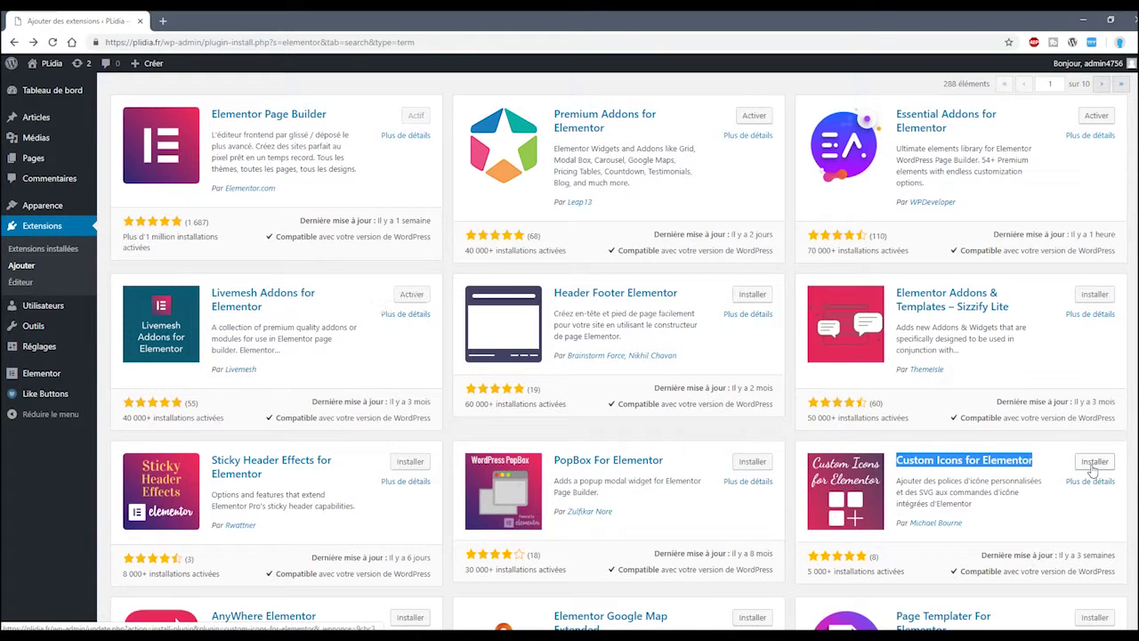
{"action": "left_click_drag", "start_coordinate": [1092, 469], "coordinate": [928, 478]}
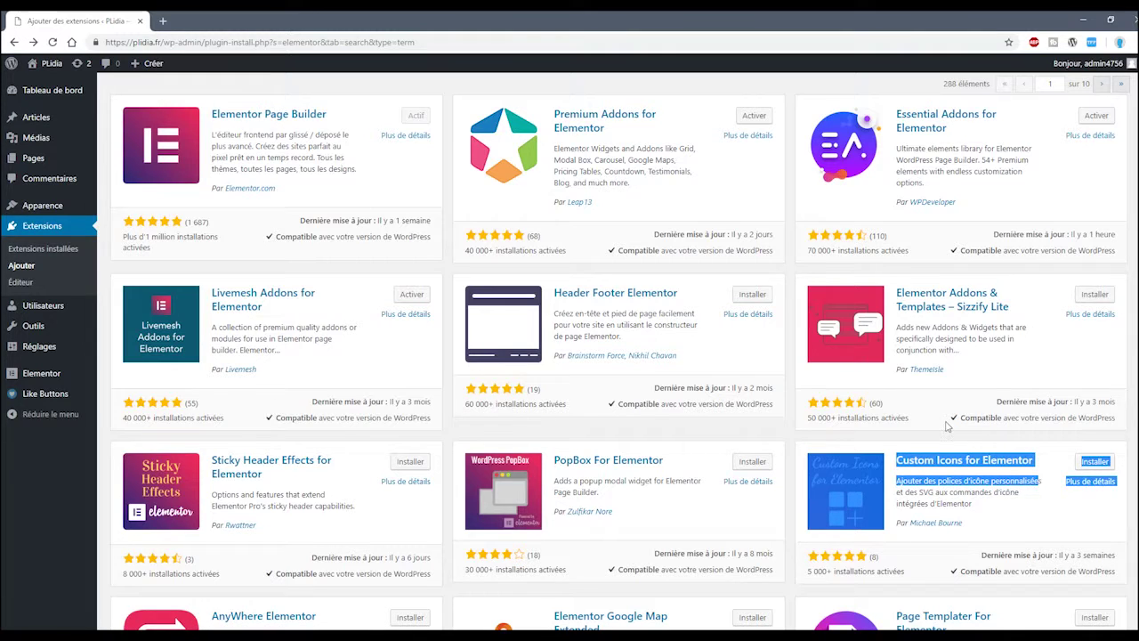
{"action": "scroll", "coordinate": [993, 474], "scroll_direction": "down", "scroll_amount": 2}
{"action": "scroll", "coordinate": [928, 481], "scroll_direction": "up", "scroll_amount": 4}
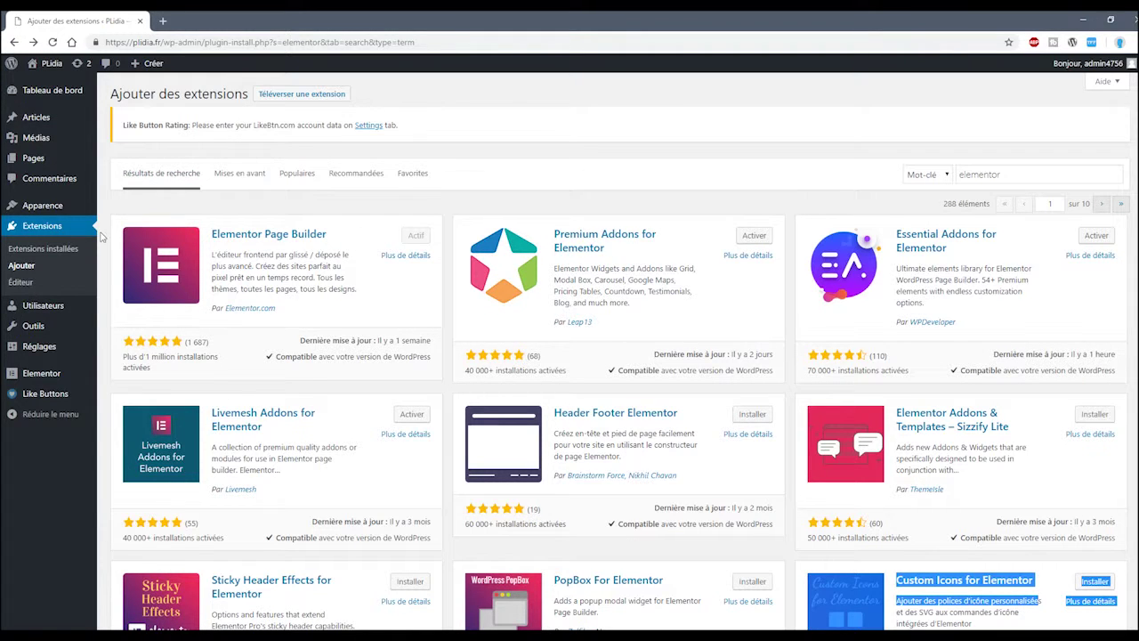
Step: Open the site's pages list, and open the installed plugins list in a separate browser tab
{"action": "mouse_move", "coordinate": [90, 212]}
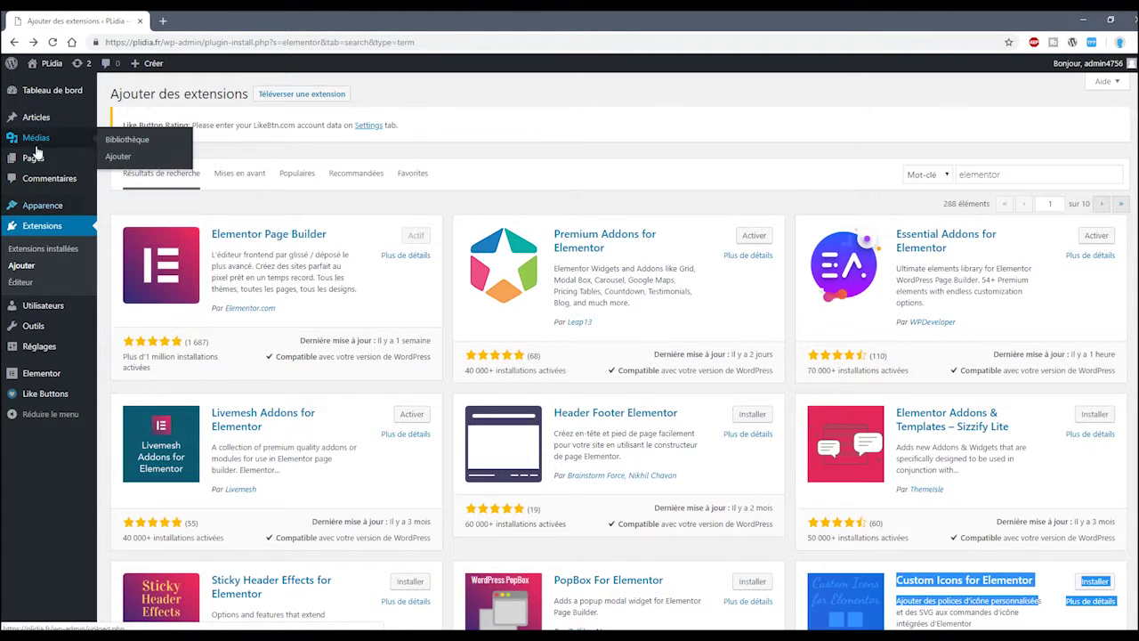
{"action": "left_click", "coordinate": [33, 158]}
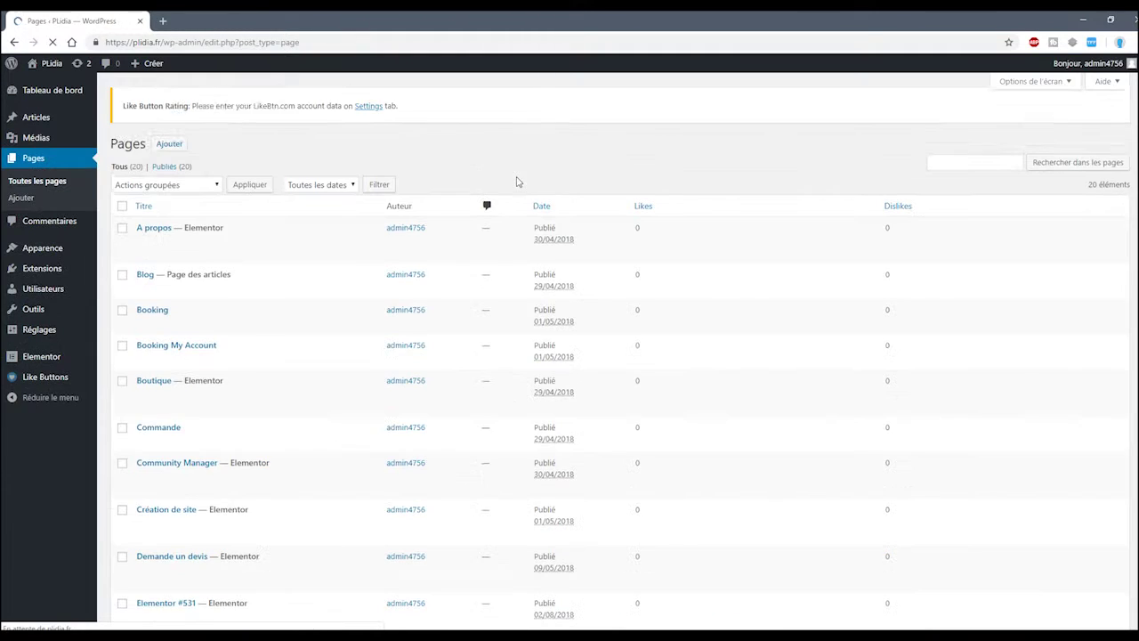
{"action": "middle_click", "coordinate": [53, 267]}
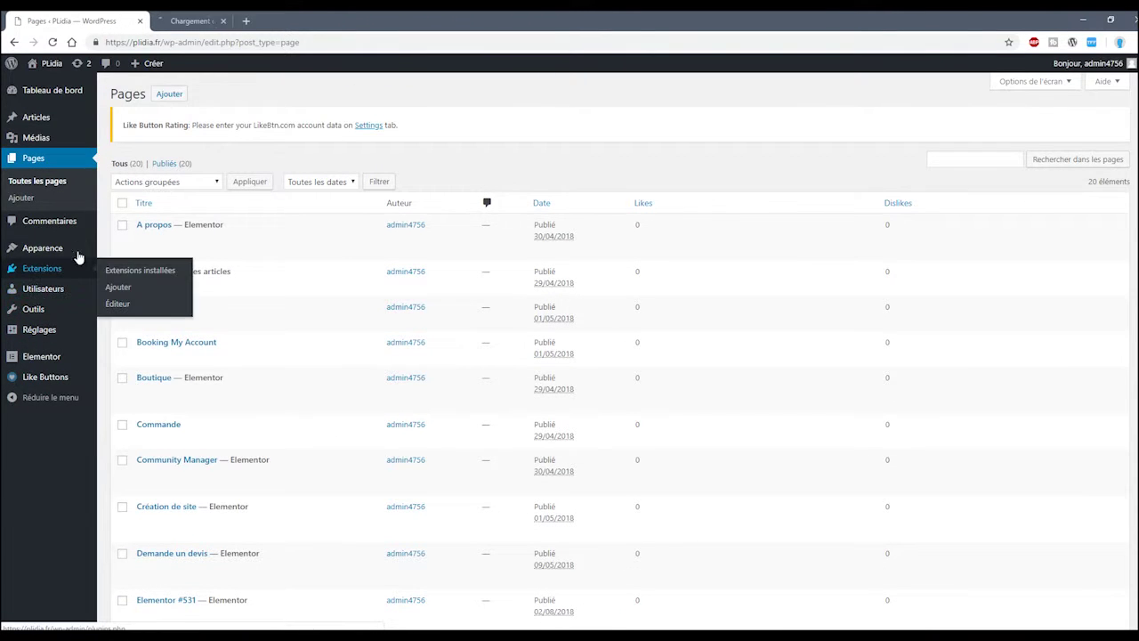
{"action": "key", "text": "ctrl+Tab"}
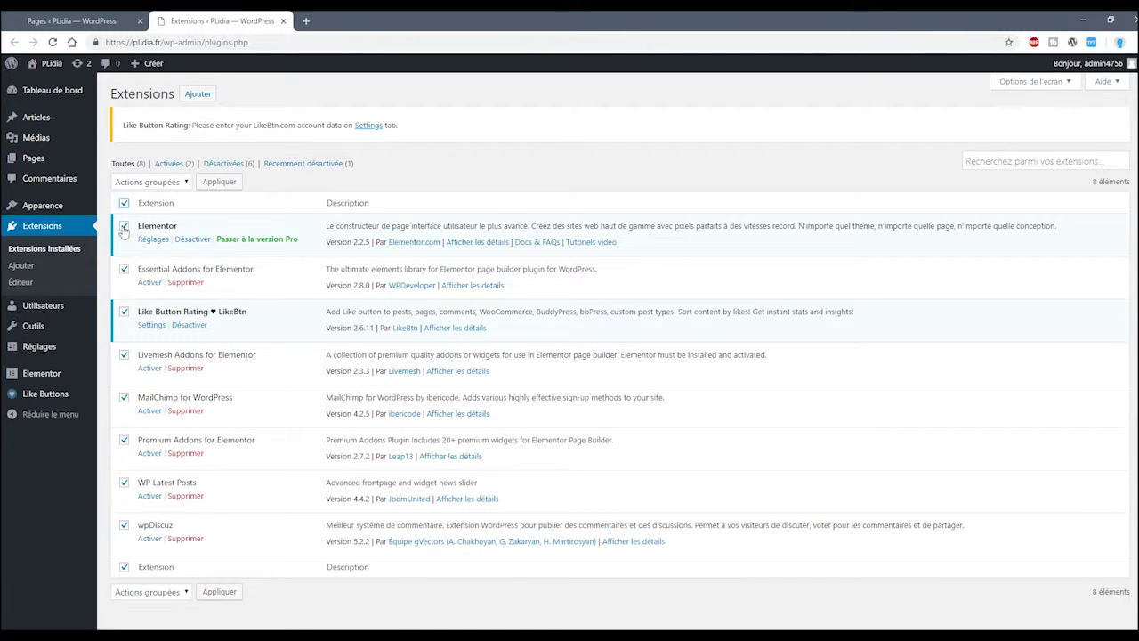
Step: Bulk activate Elementor, Essential Addons, Like Button Rating and Livemesh Addons, leaving MailChimp, Premium Addons, WP Latest Posts and wpDiscuz unselected
{"action": "scroll", "coordinate": [129, 392], "scroll_direction": "down", "scroll_amount": 1}
{"action": "left_click", "coordinate": [125, 378]}
{"action": "left_click", "coordinate": [125, 420]}
{"action": "left_click", "coordinate": [125, 463]}
{"action": "left_click", "coordinate": [126, 505]}
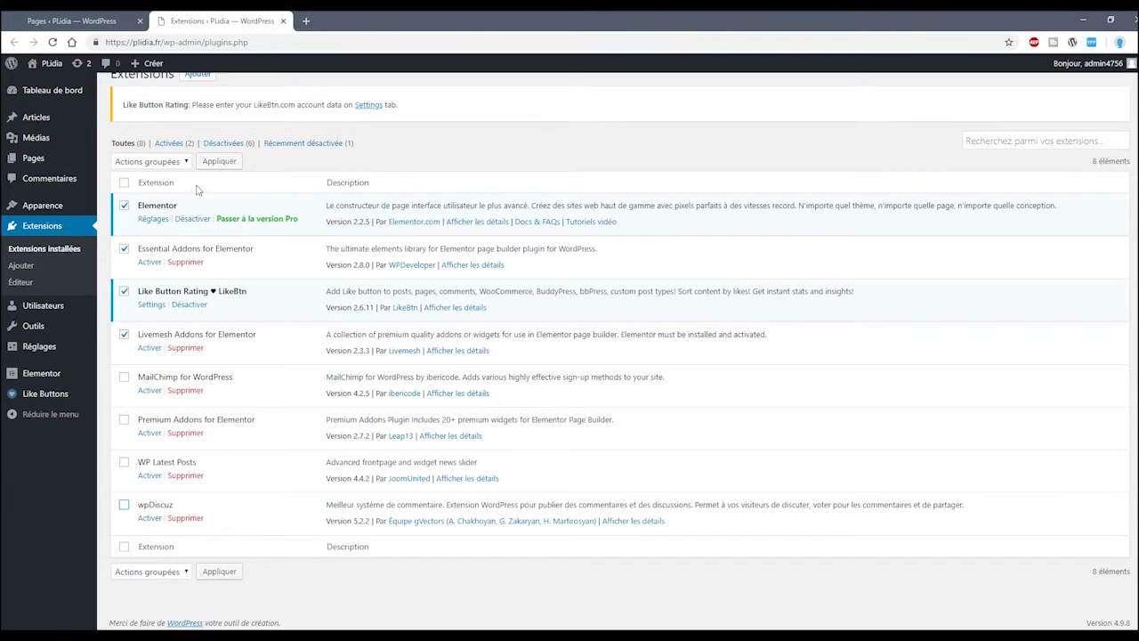
{"action": "left_click", "coordinate": [178, 162]}
{"action": "left_click", "coordinate": [166, 188]}
{"action": "left_click", "coordinate": [215, 163]}
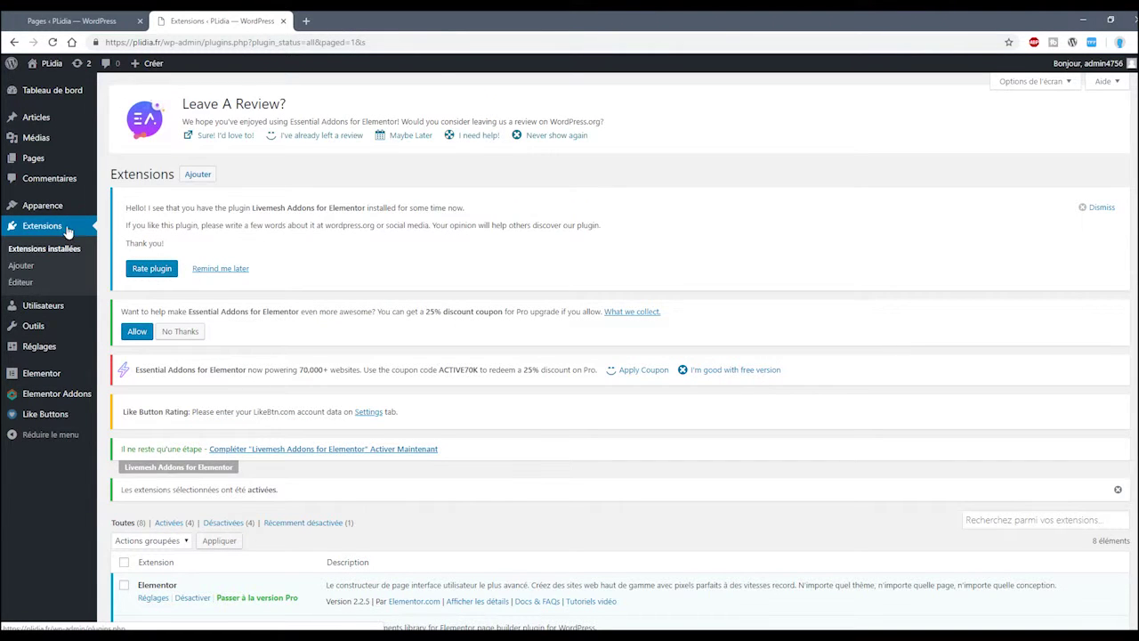
Step: Open the plugin installation page in a new browser tab and search it for "orbit fox co"
{"action": "middle_click", "coordinate": [60, 228]}
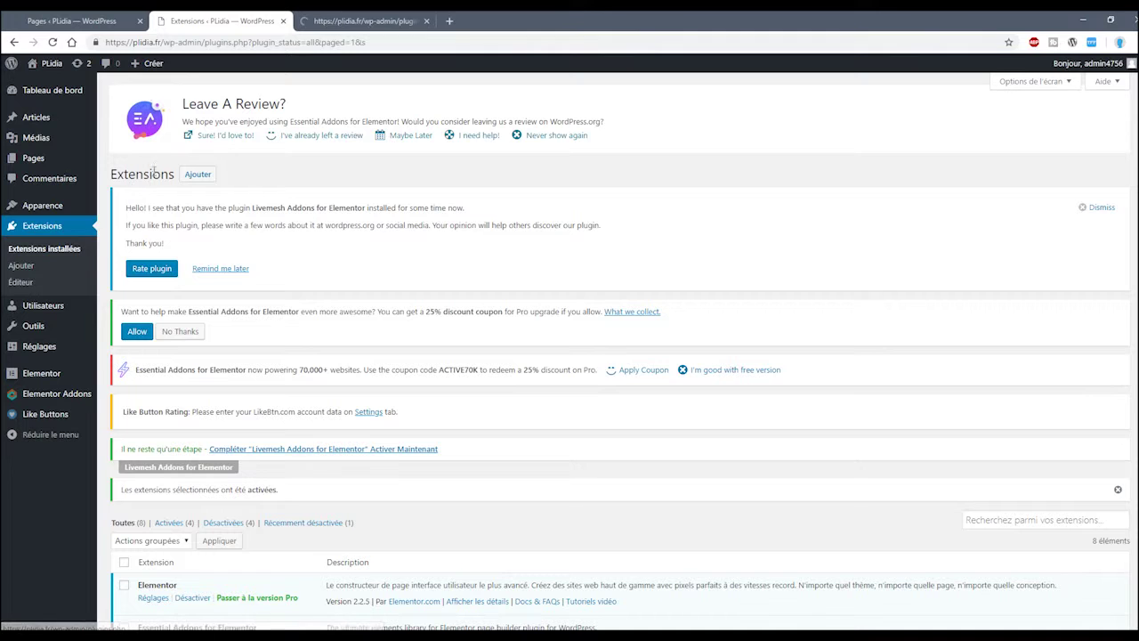
{"action": "left_click", "coordinate": [365, 21]}
{"action": "left_click", "coordinate": [197, 93]}
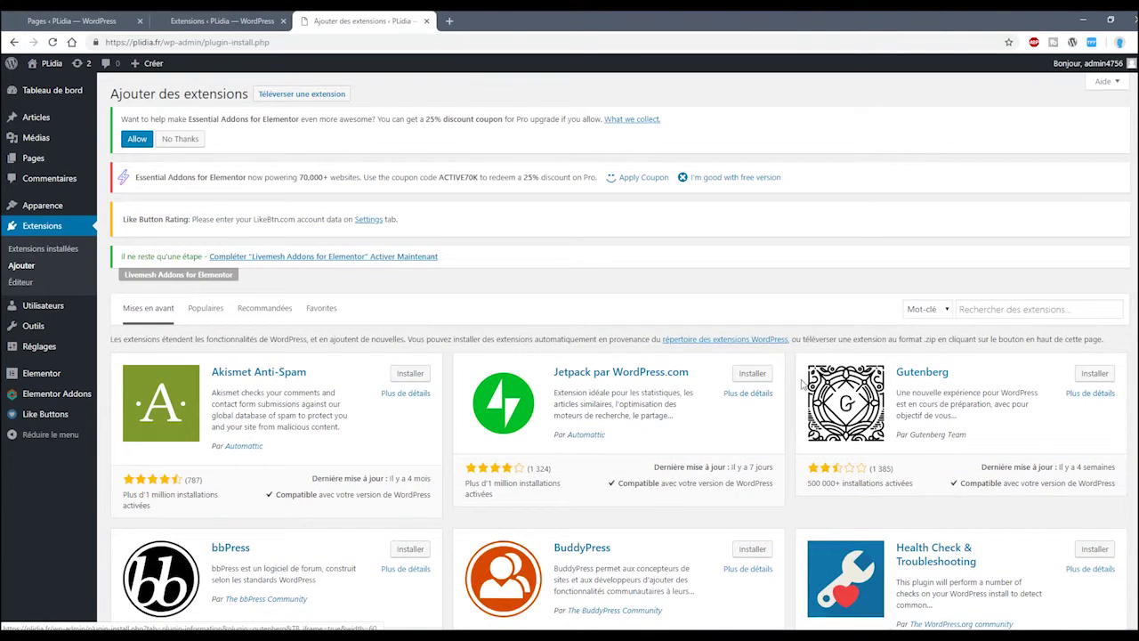
{"action": "left_click", "coordinate": [988, 308]}
{"action": "type", "text": "orbit fox co"}
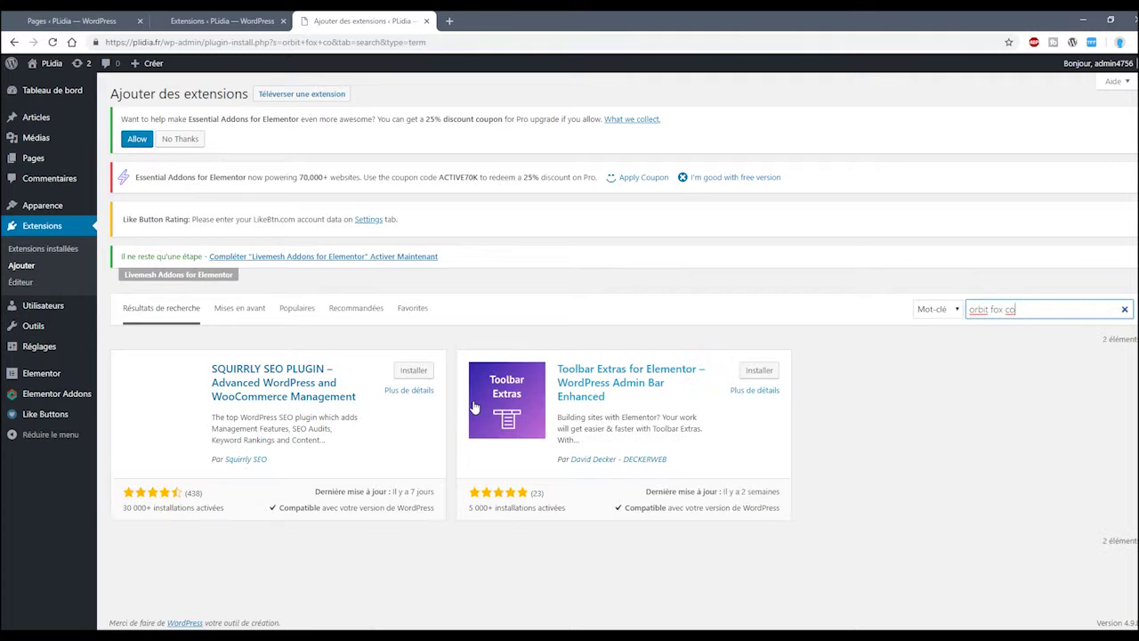
Step: Change the plugin search to "orbit", then install and activate Orbit Fox by ThemeIsle
{"action": "left_click_drag", "start_coordinate": [1046, 308], "coordinate": [923, 309]}
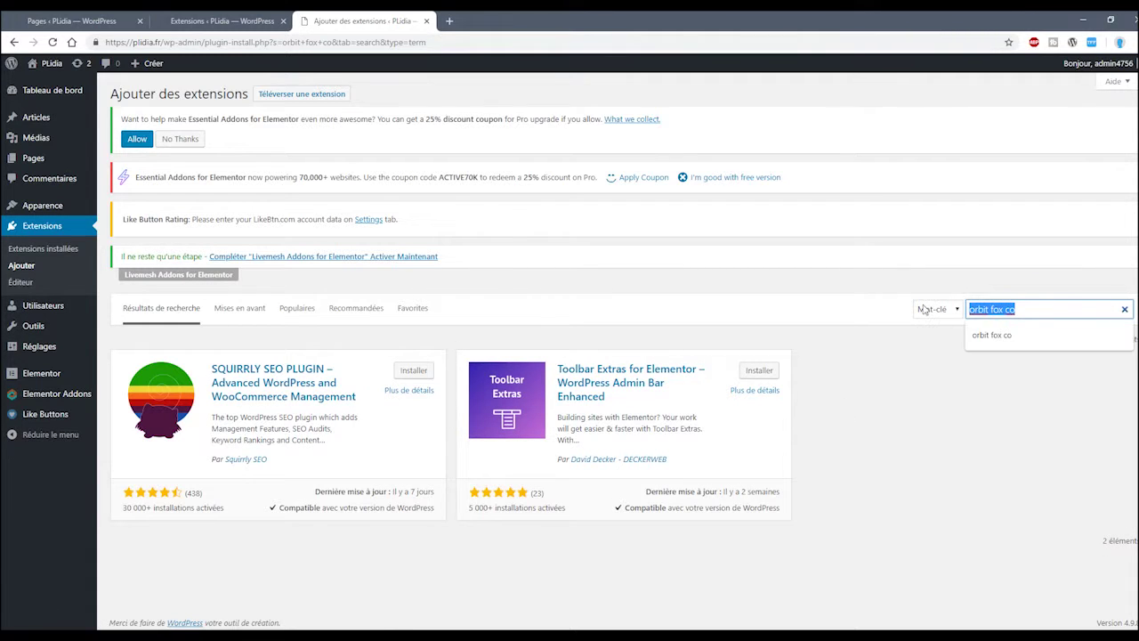
{"action": "type", "text": "orbit"}
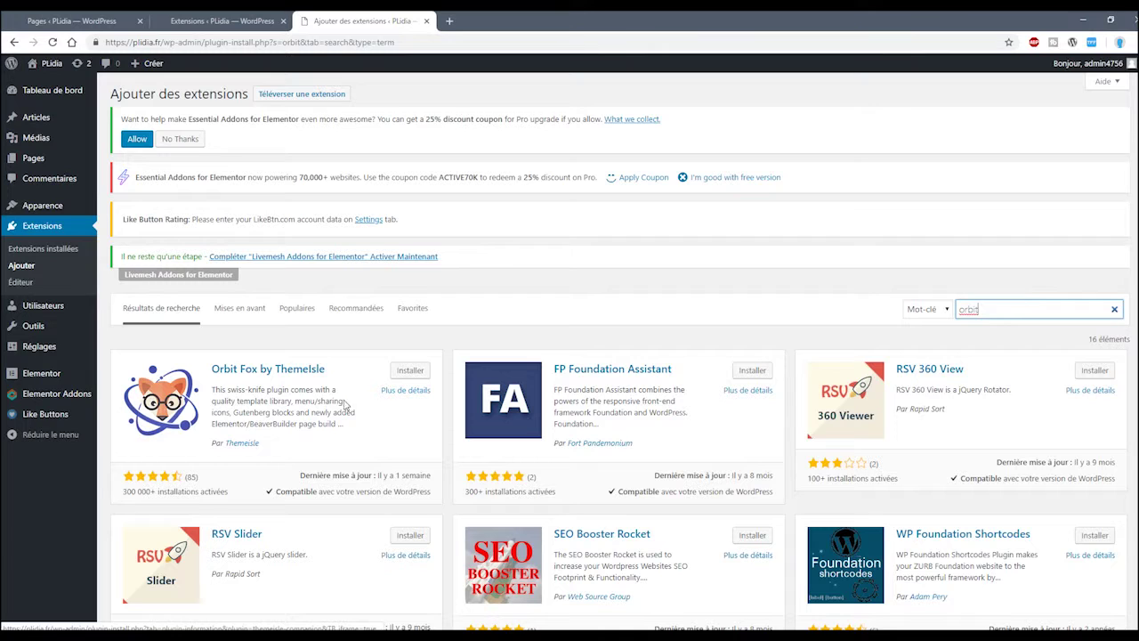
{"action": "left_click", "coordinate": [410, 371]}
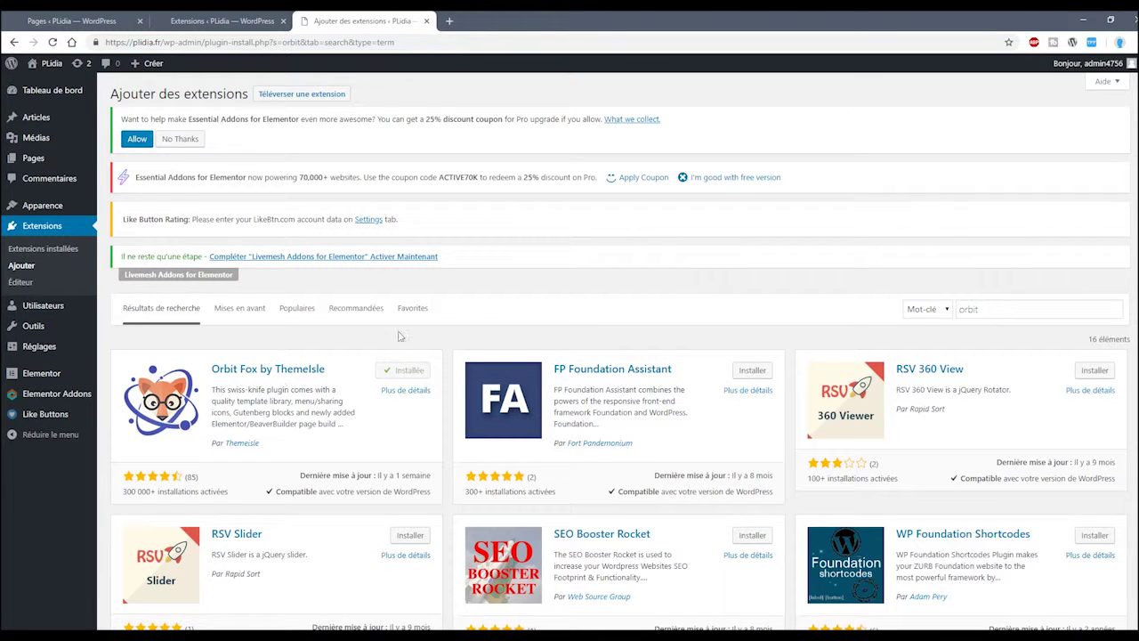
{"action": "left_click", "coordinate": [412, 374]}
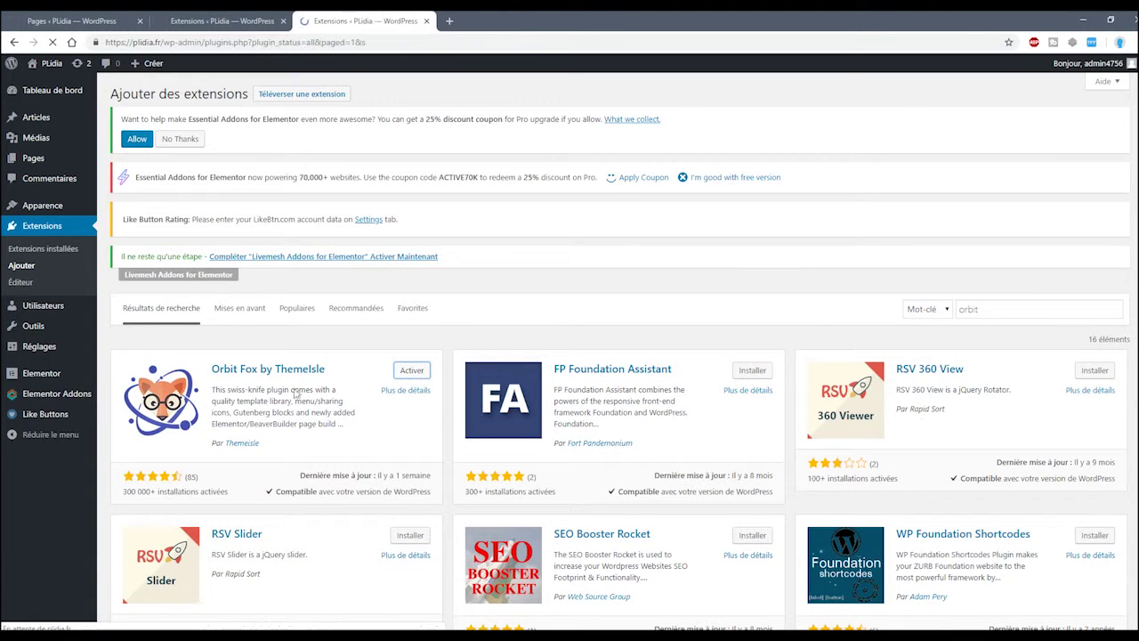
Step: Open the details of the Orbit Fox Companion plugin, view its screenshots and close the details
{"action": "scroll", "coordinate": [281, 410], "scroll_direction": "down", "scroll_amount": 2}
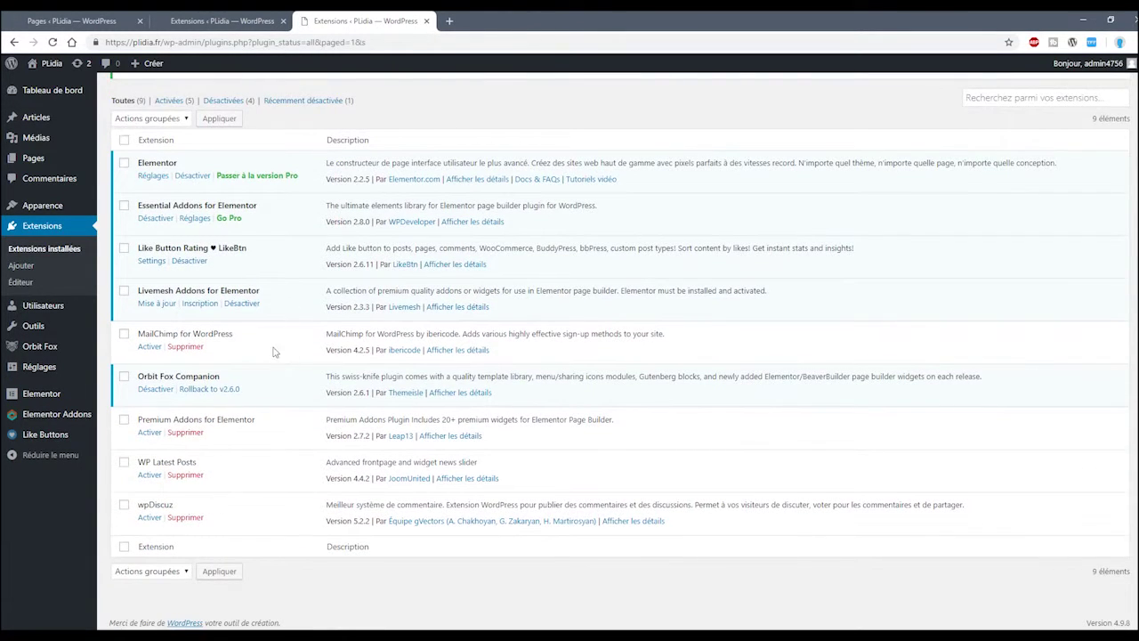
{"action": "left_click", "coordinate": [469, 394]}
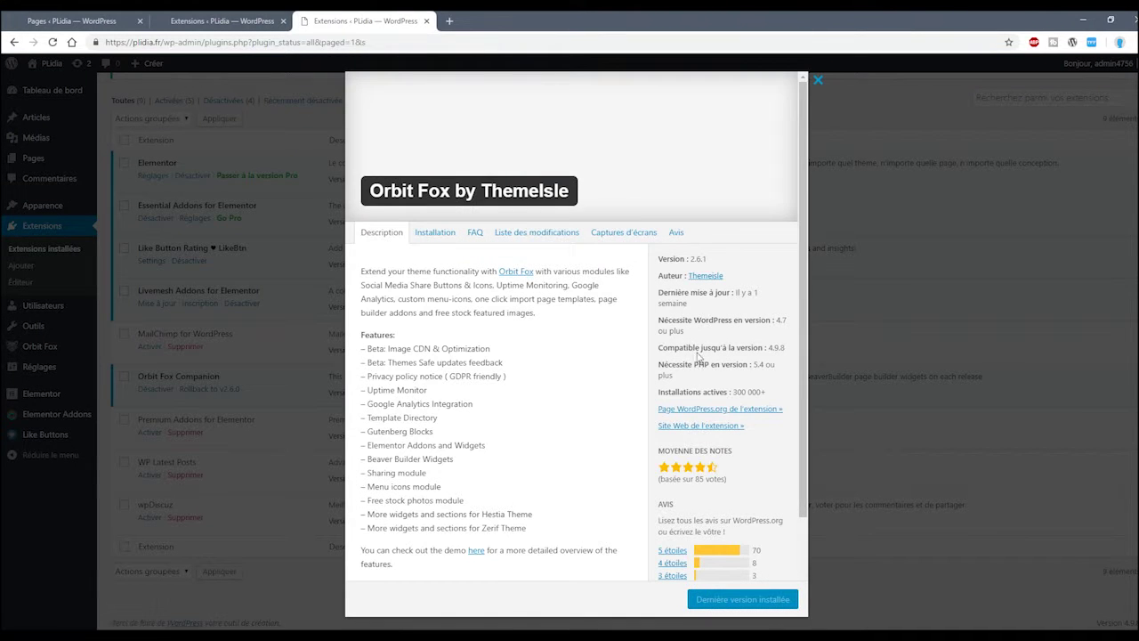
{"action": "left_click", "coordinate": [619, 233]}
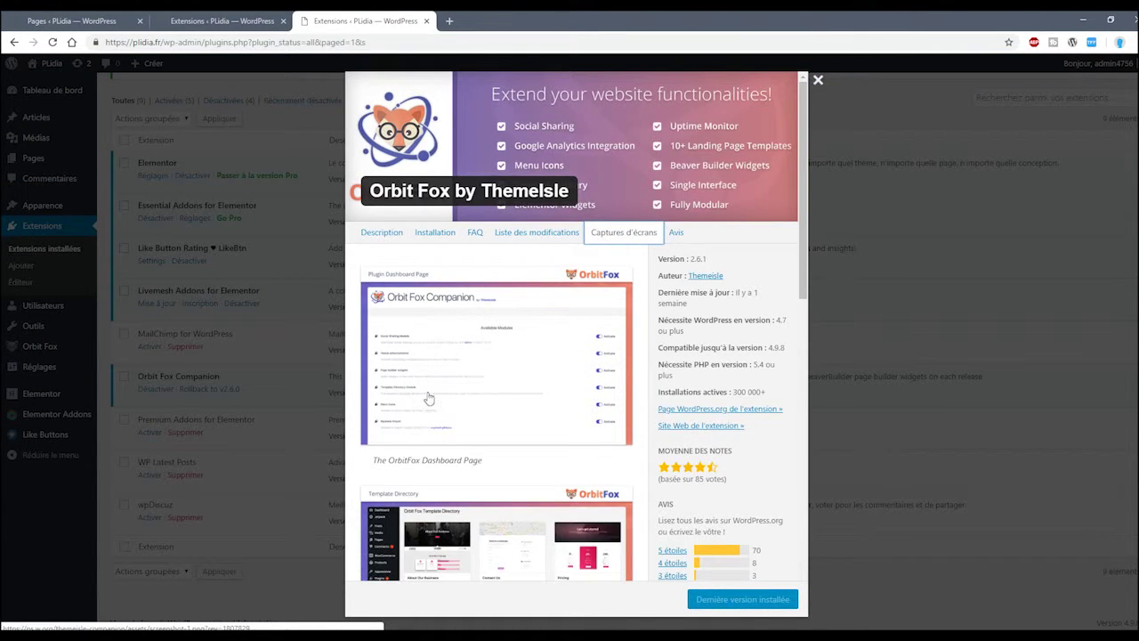
{"action": "left_click", "coordinate": [178, 381]}
Step: Open Orbit Fox's general settings and examine the available modules, including Hestia enhancements, Menu Icons and Policy Notice
{"action": "left_click", "coordinate": [39, 346]}
{"action": "scroll", "coordinate": [483, 373], "scroll_direction": "down", "scroll_amount": 3}
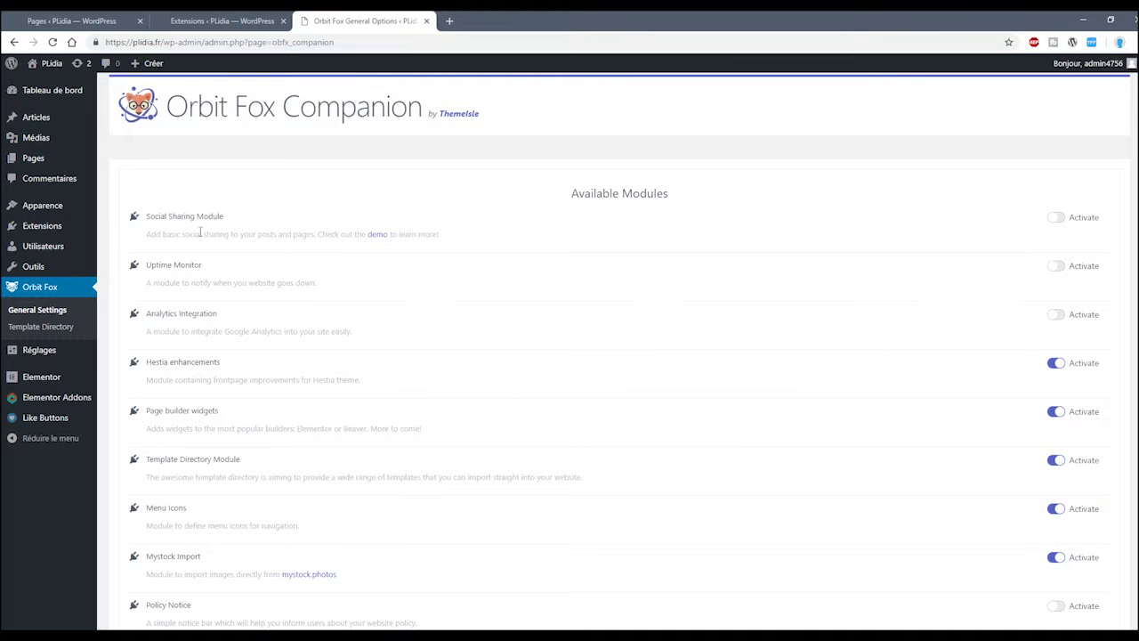
{"action": "scroll", "coordinate": [214, 303], "scroll_direction": "down", "scroll_amount": 1}
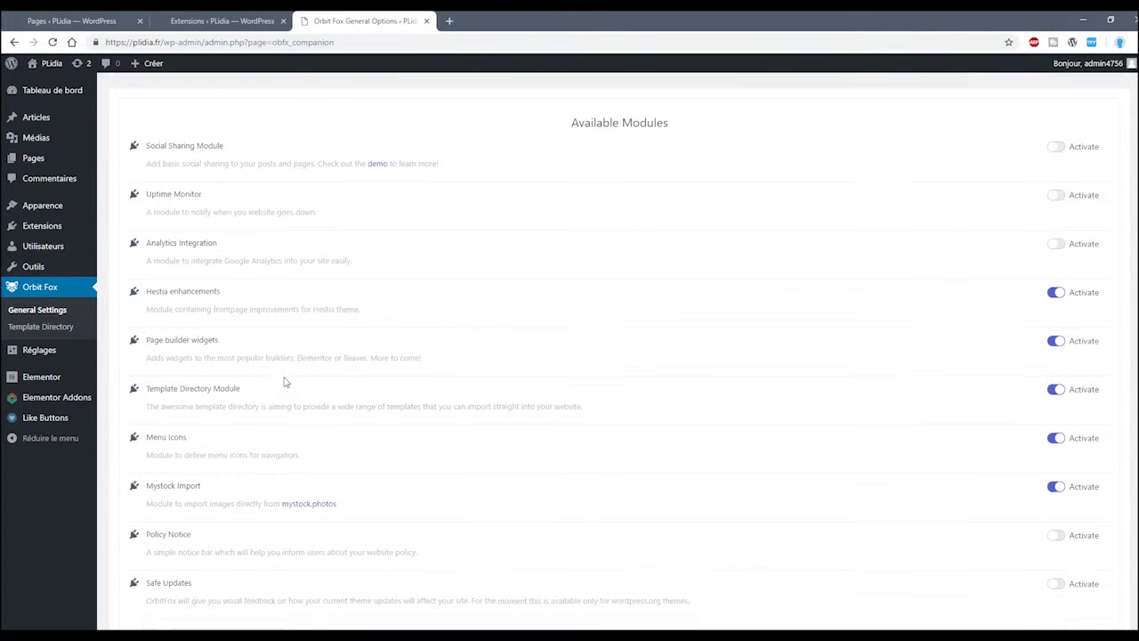
{"action": "scroll", "coordinate": [175, 221], "scroll_direction": "down", "scroll_amount": 2}
{"action": "left_click_drag", "start_coordinate": [145, 191], "coordinate": [243, 195]}
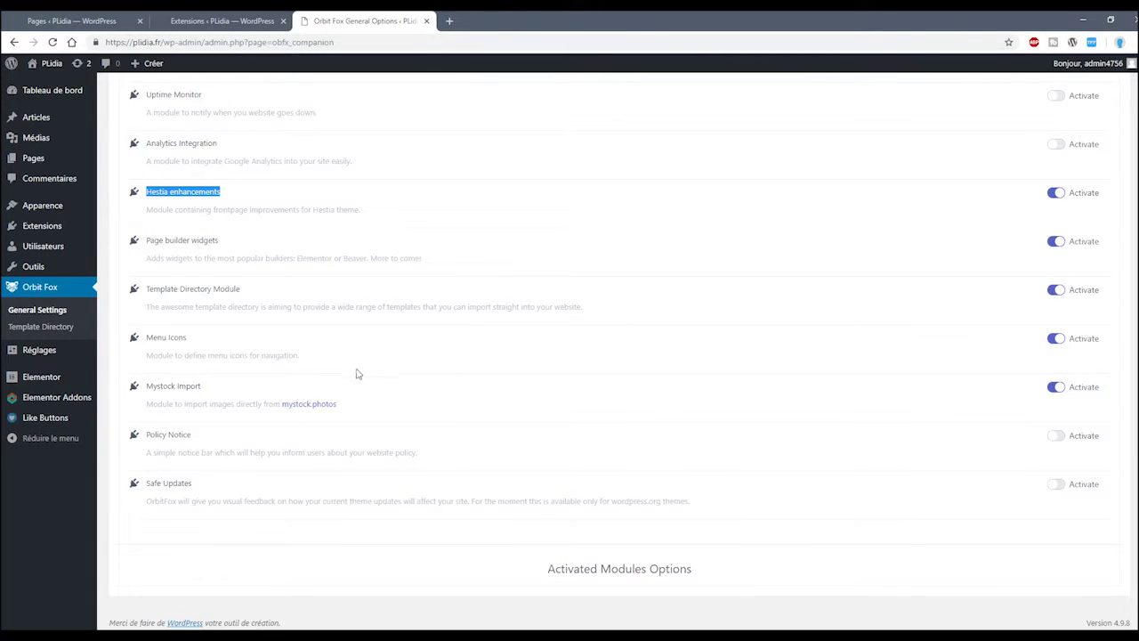
{"action": "left_click_drag", "start_coordinate": [206, 335], "coordinate": [148, 336]}
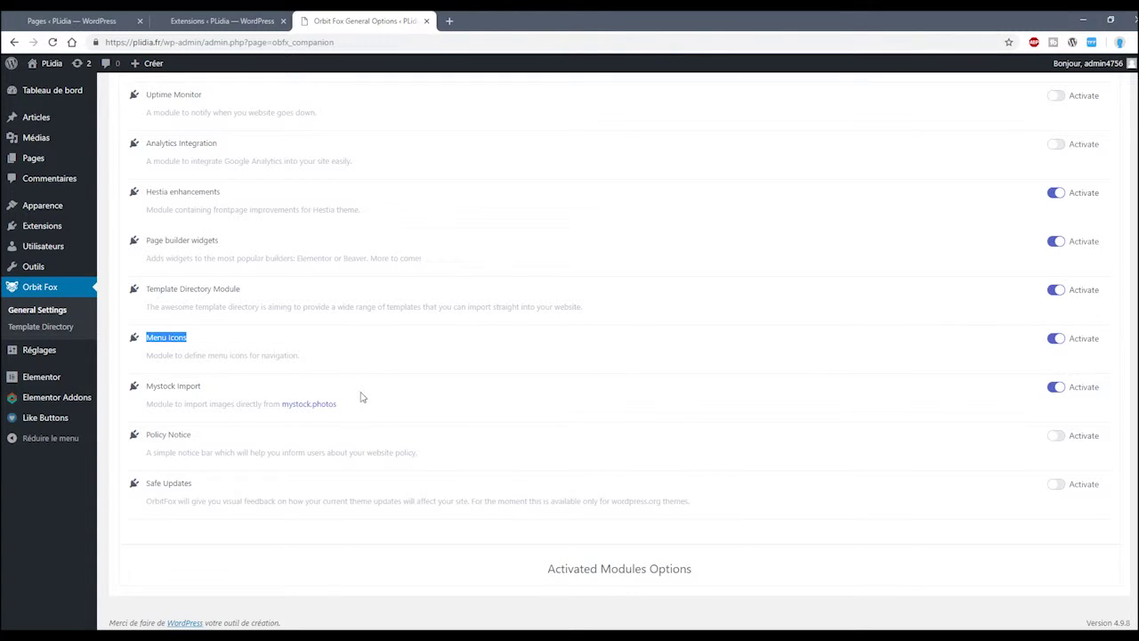
{"action": "left_click_drag", "start_coordinate": [223, 450], "coordinate": [138, 438]}
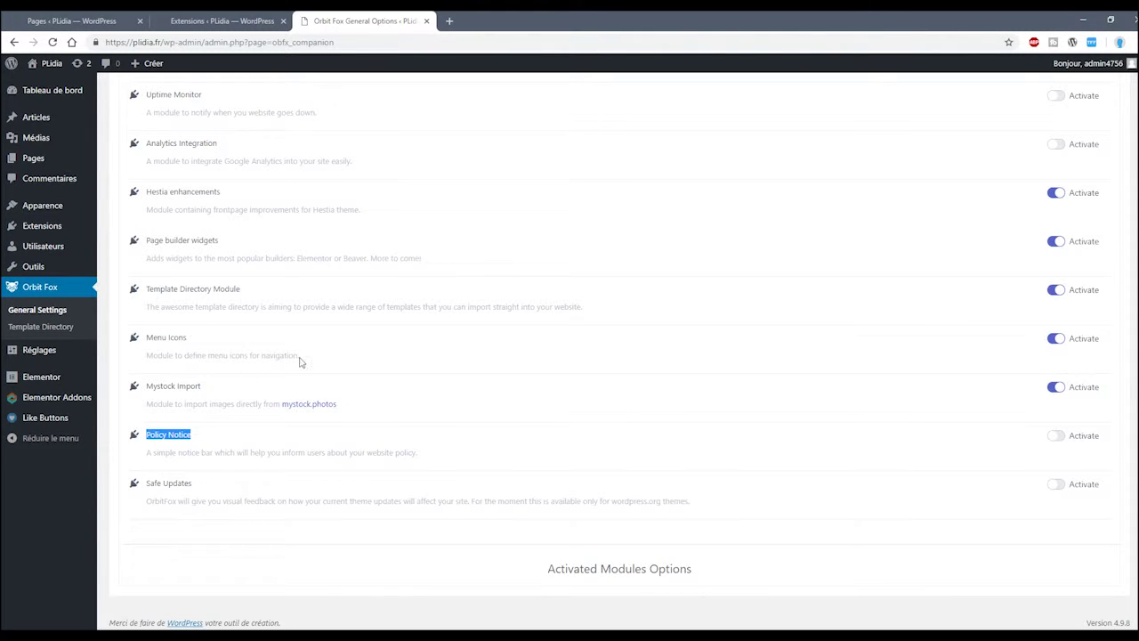
{"action": "scroll", "coordinate": [389, 391], "scroll_direction": "up", "scroll_amount": 1}
{"action": "scroll", "coordinate": [204, 263], "scroll_direction": "up", "scroll_amount": 1}
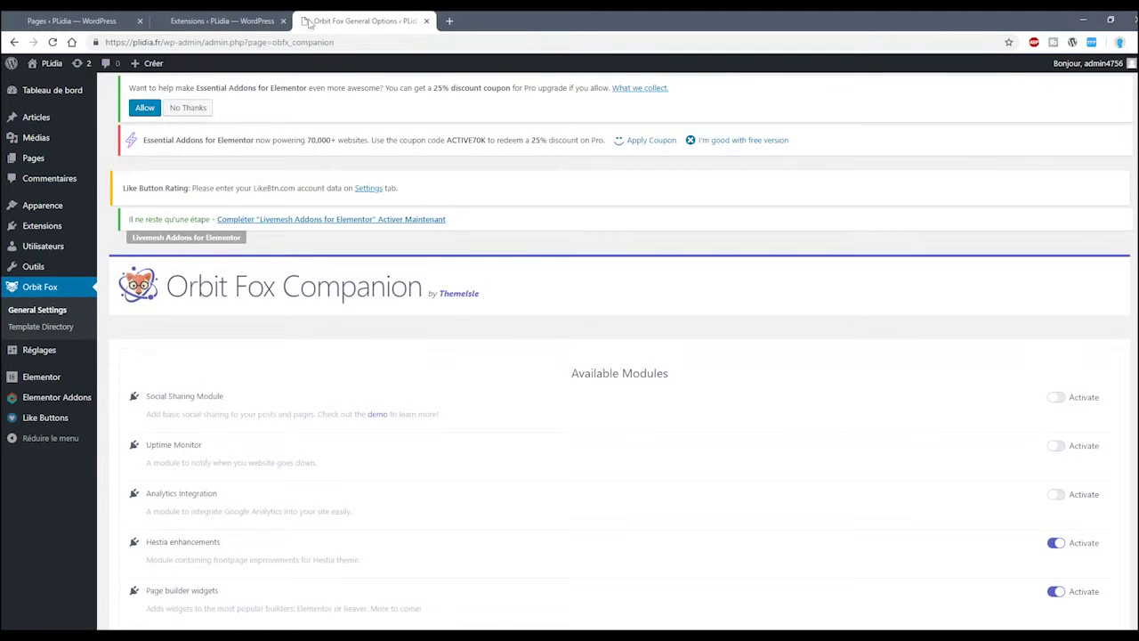
Step: Close the Extensions and Orbit Fox browser tabs and return to the site's pages list
{"action": "left_click", "coordinate": [255, 17]}
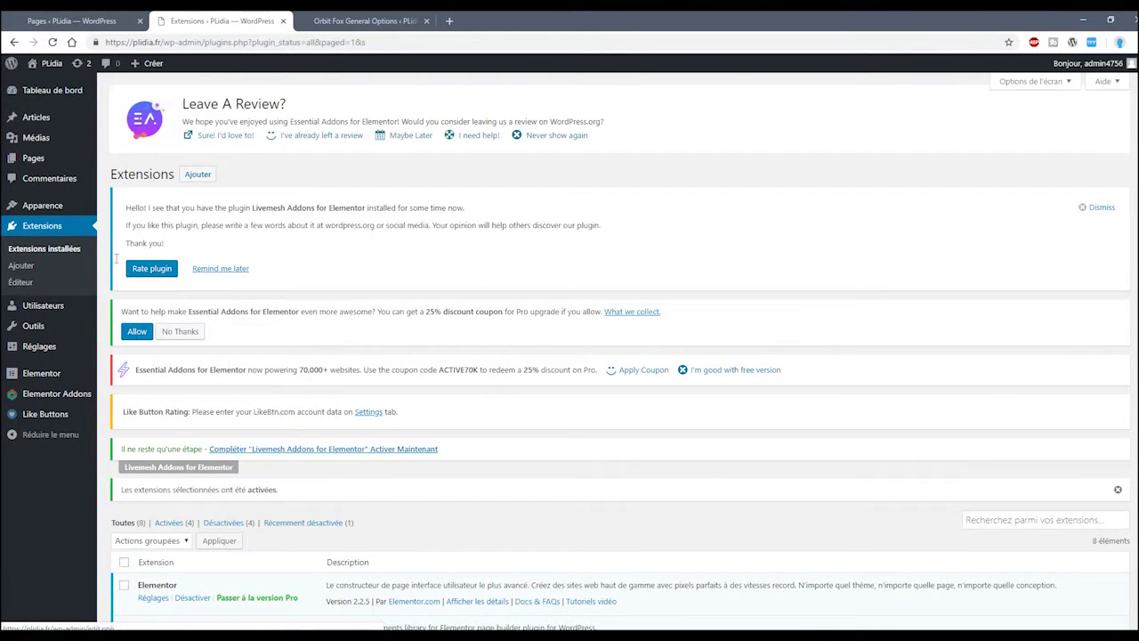
{"action": "left_click", "coordinate": [35, 160]}
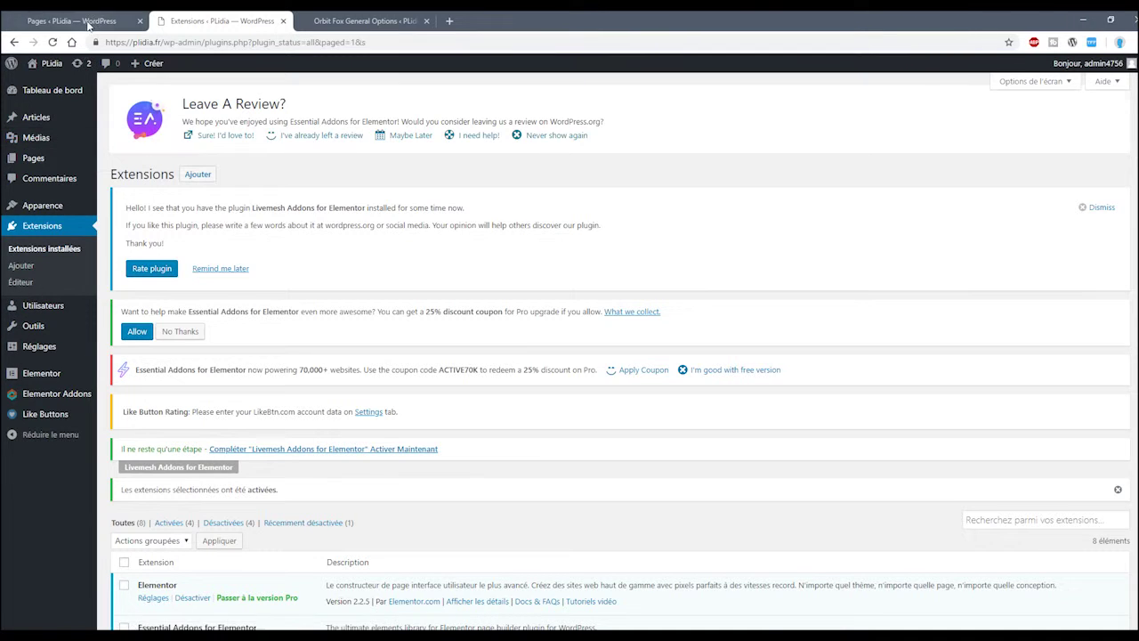
{"action": "left_click", "coordinate": [285, 21]}
{"action": "left_click", "coordinate": [285, 21]}
{"action": "scroll", "coordinate": [214, 254], "scroll_direction": "down", "scroll_amount": 2}
{"action": "scroll", "coordinate": [237, 300], "scroll_direction": "up", "scroll_amount": 2}
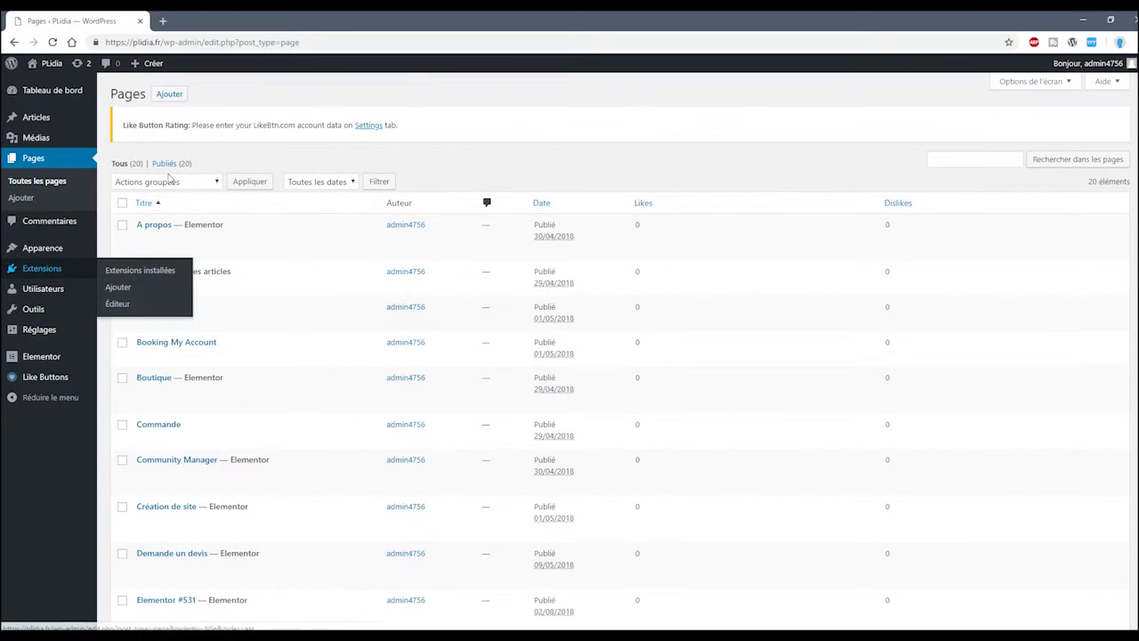
Step: Publish a new page titled "page accueil" and open it for editing with Elementor
{"action": "left_click", "coordinate": [170, 94]}
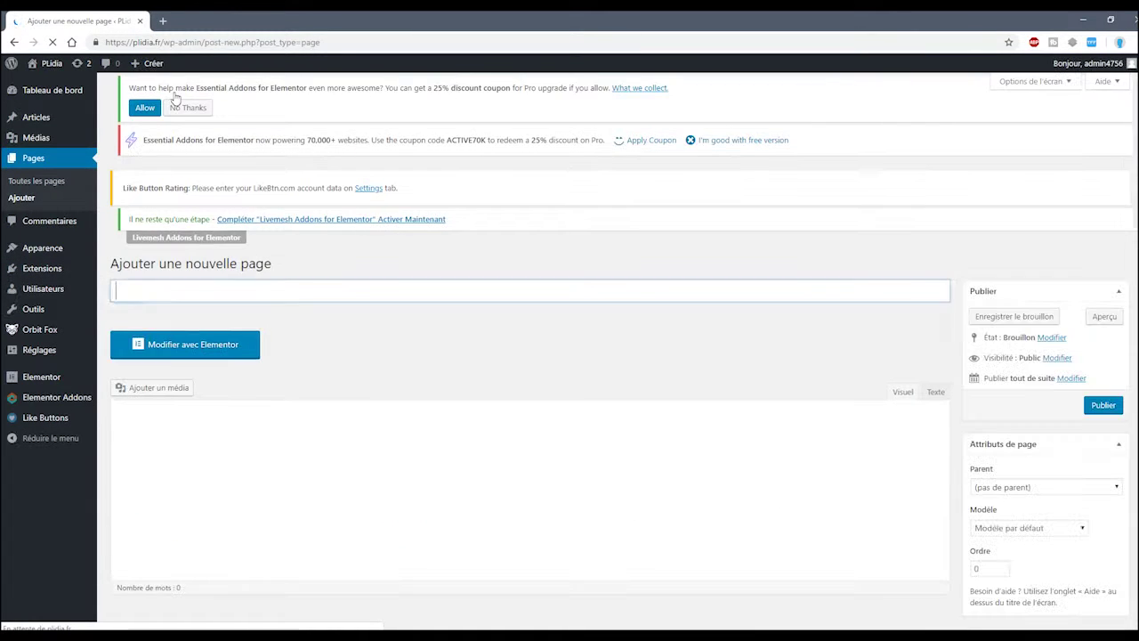
{"action": "type", "text": "page accueil"}
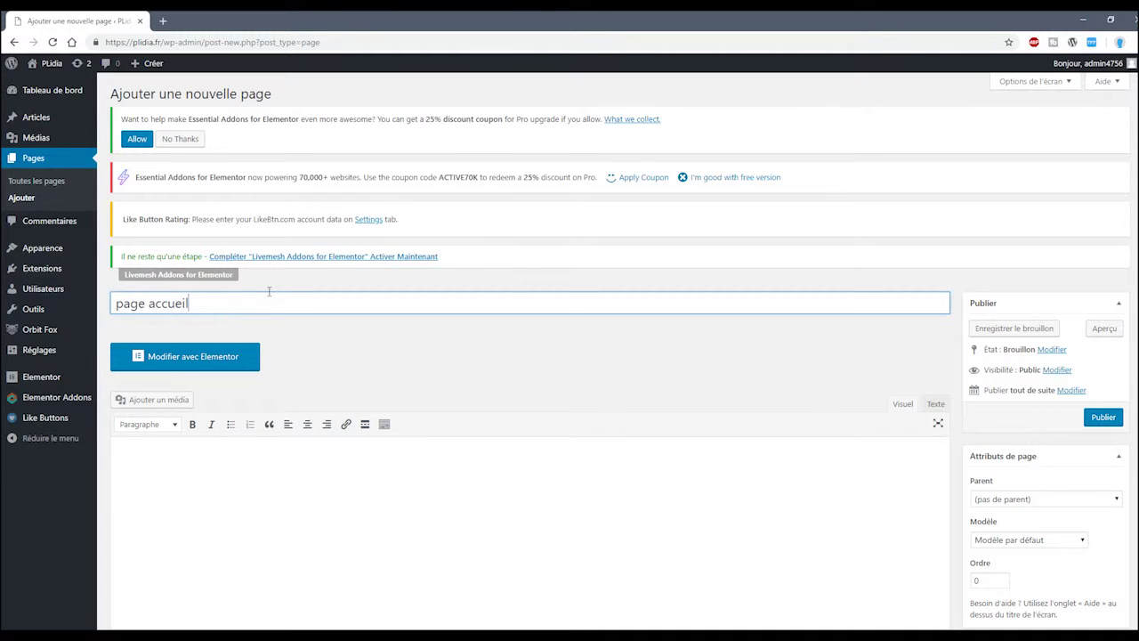
{"action": "left_click", "coordinate": [270, 470]}
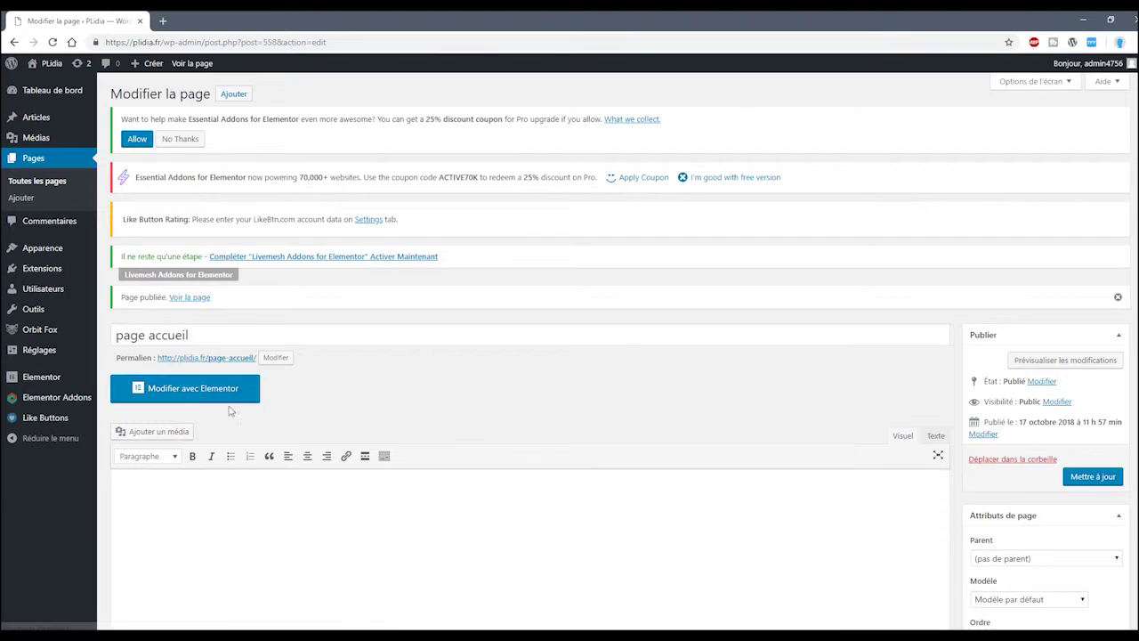
{"action": "left_click", "coordinate": [226, 396]}
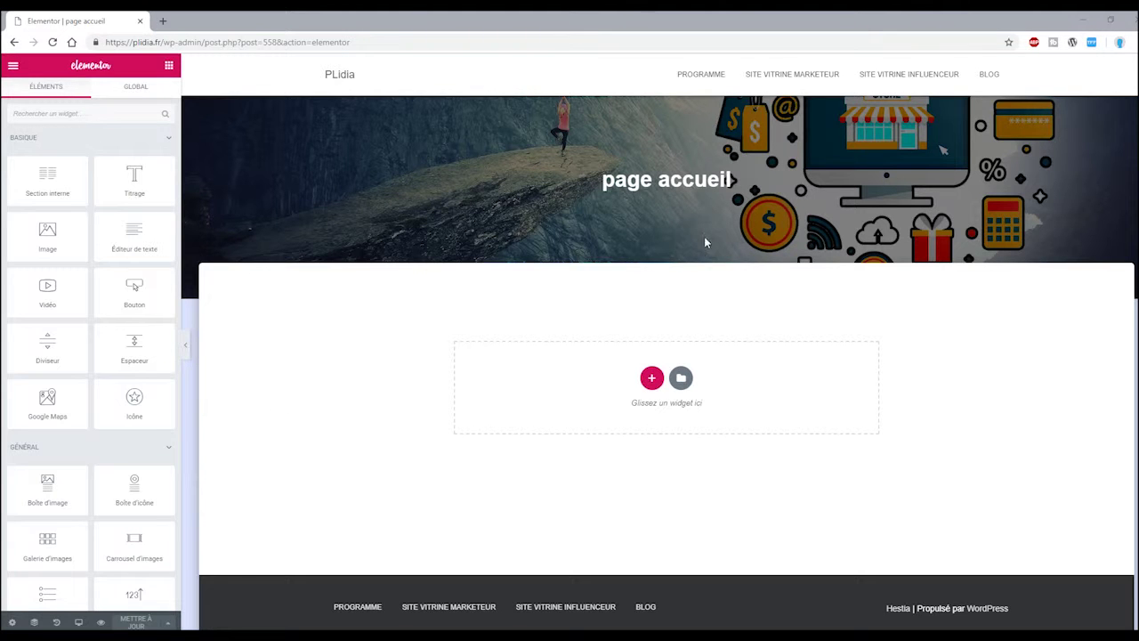
Step: Open the page settings and set the page layout to "Elementor pleine largeur", trying "Page with Sidebar" first
{"action": "scroll", "coordinate": [134, 525], "scroll_direction": "down", "scroll_amount": 5}
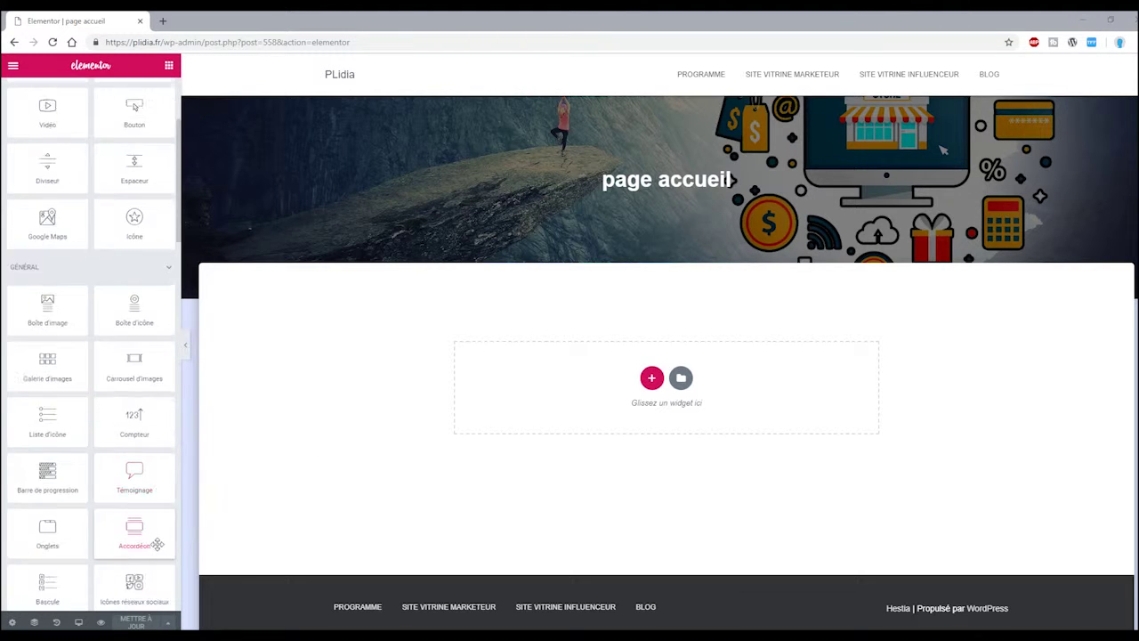
{"action": "left_click", "coordinate": [14, 622]}
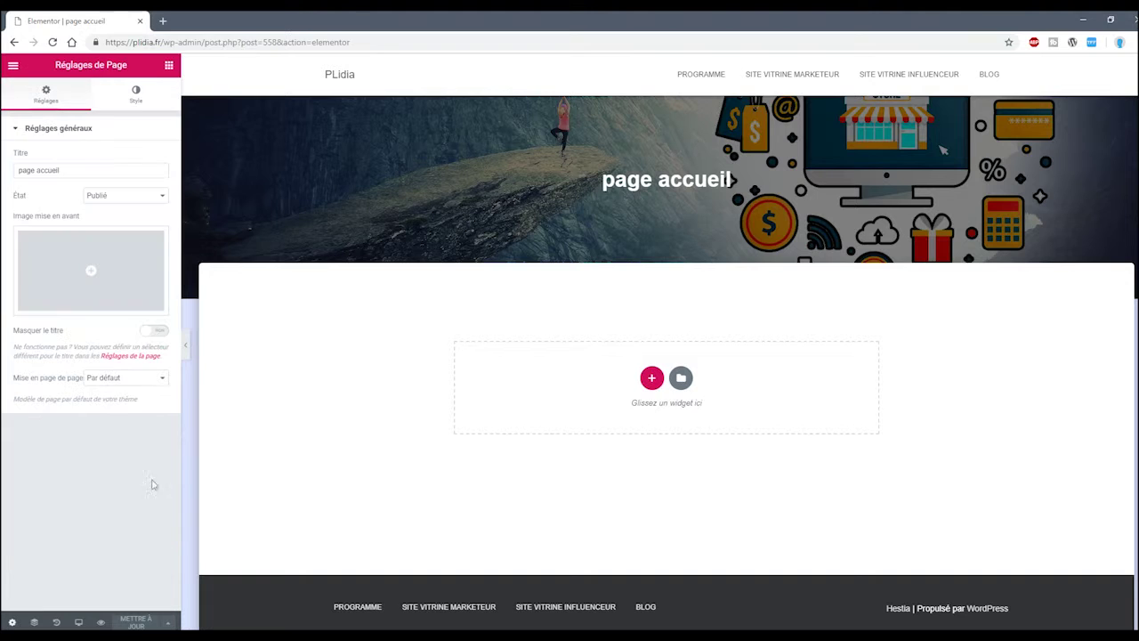
{"action": "left_click", "coordinate": [126, 388]}
{"action": "left_click", "coordinate": [11, 622]}
{"action": "left_click", "coordinate": [121, 381]}
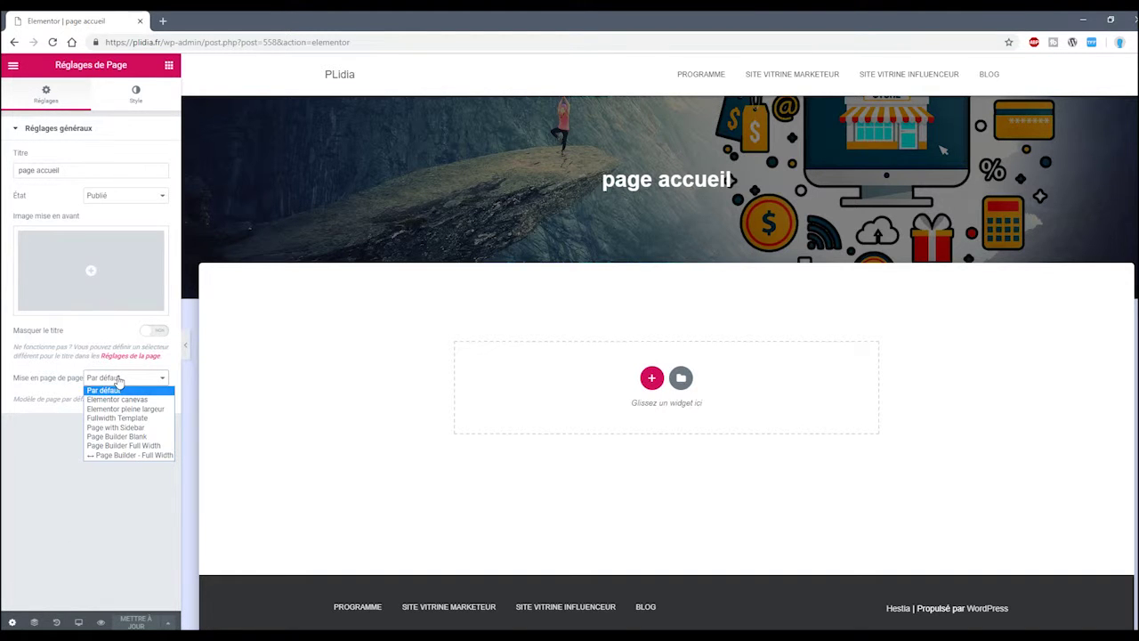
{"action": "left_click", "coordinate": [153, 429]}
{"action": "left_click", "coordinate": [146, 377]}
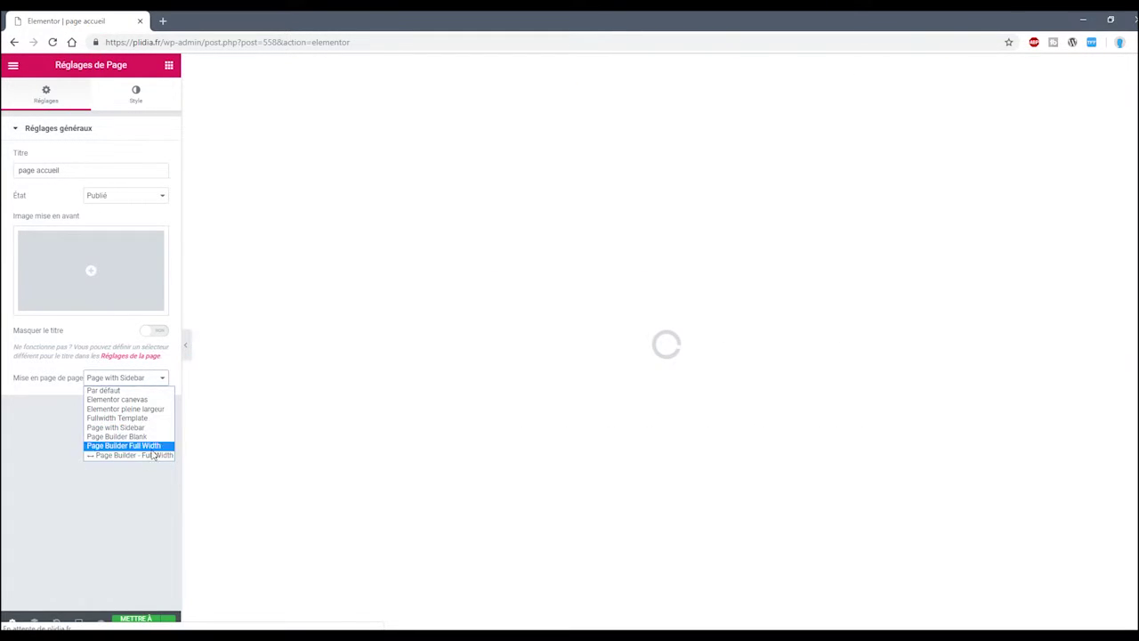
{"action": "left_click", "coordinate": [152, 448]}
{"action": "left_click", "coordinate": [147, 377]}
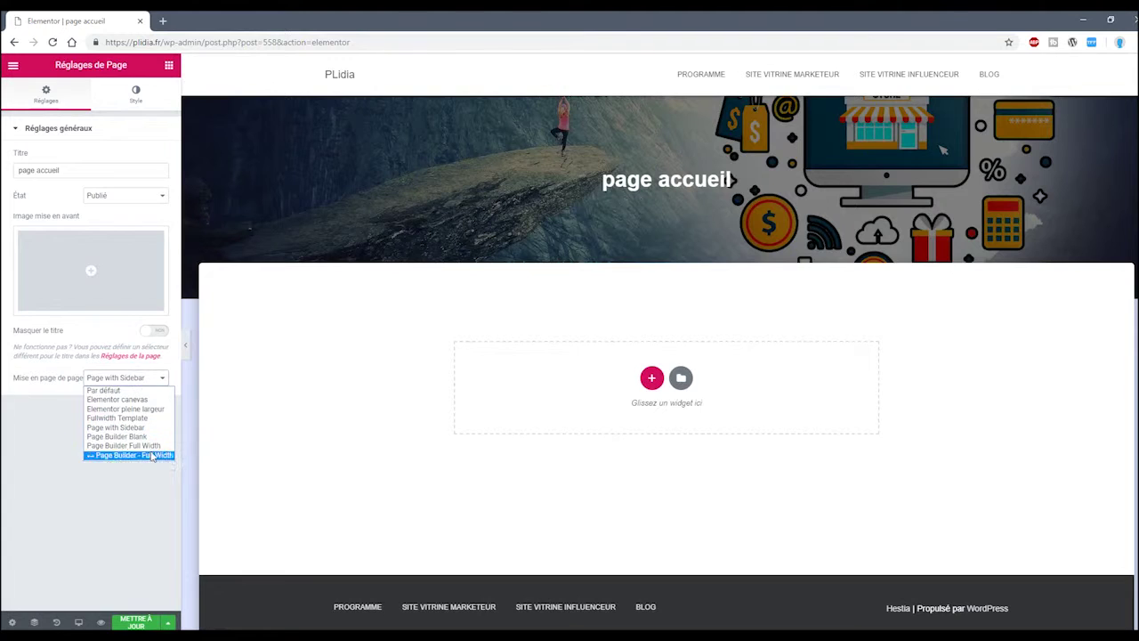
{"action": "left_click", "coordinate": [152, 410]}
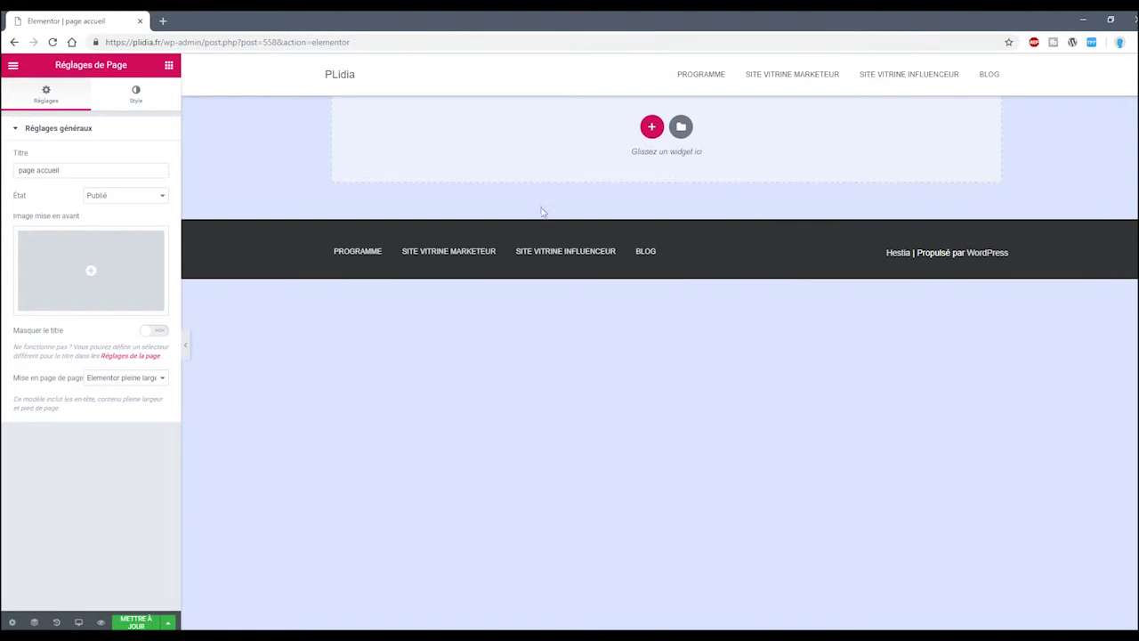
{"action": "left_click", "coordinate": [168, 65]}
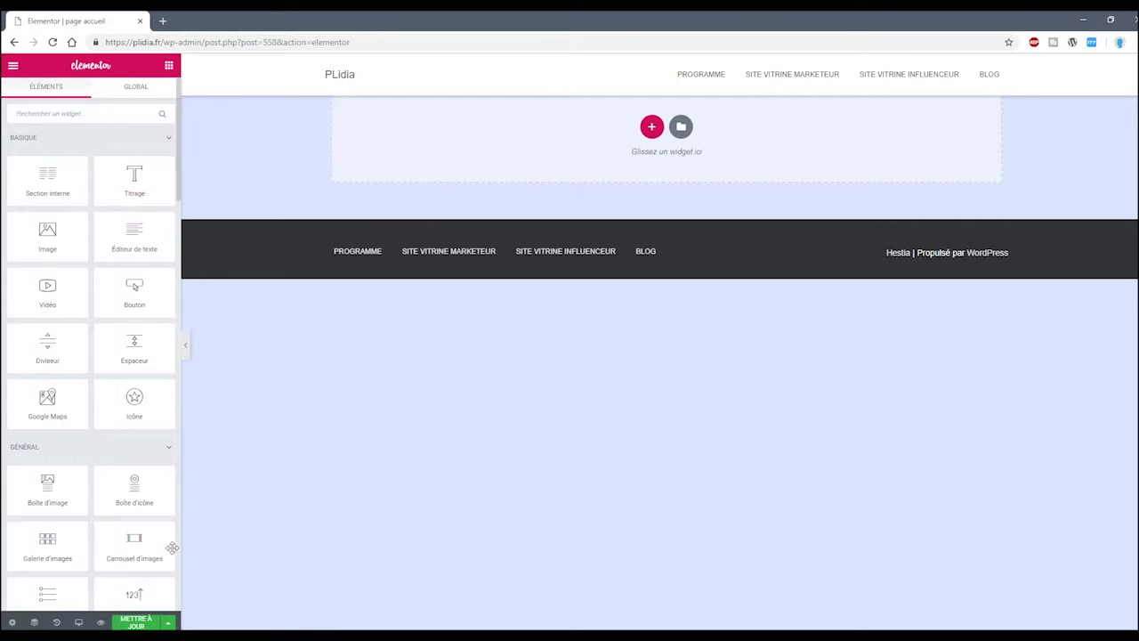
{"action": "left_click", "coordinate": [11, 621]}
{"action": "left_click", "coordinate": [153, 381]}
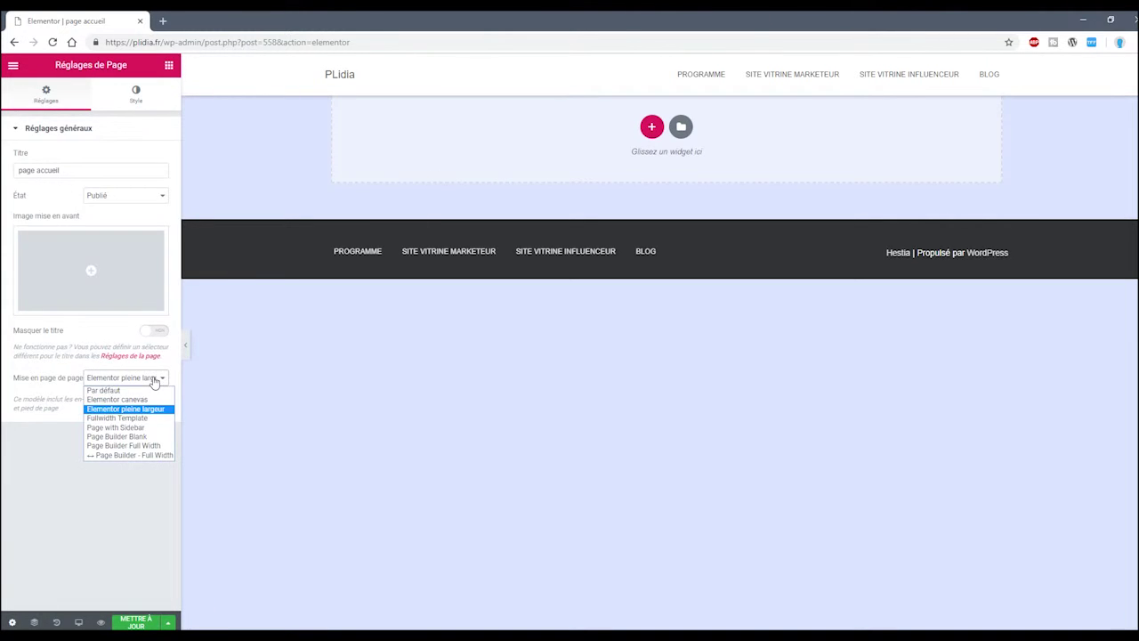
{"action": "key", "text": "Up"}
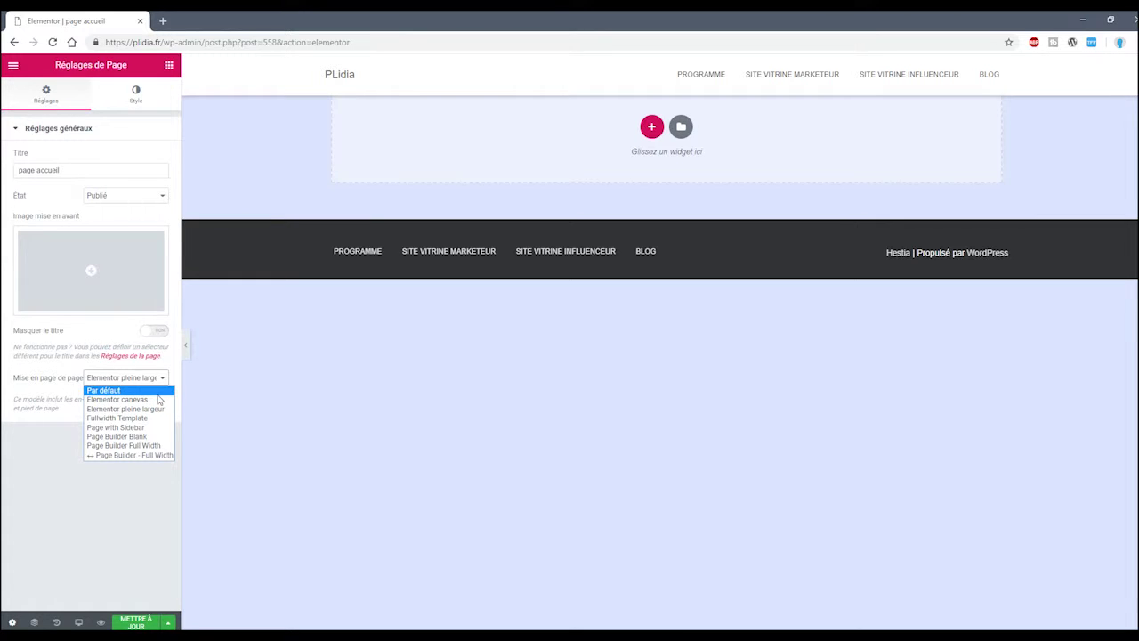
{"action": "left_click", "coordinate": [445, 323]}
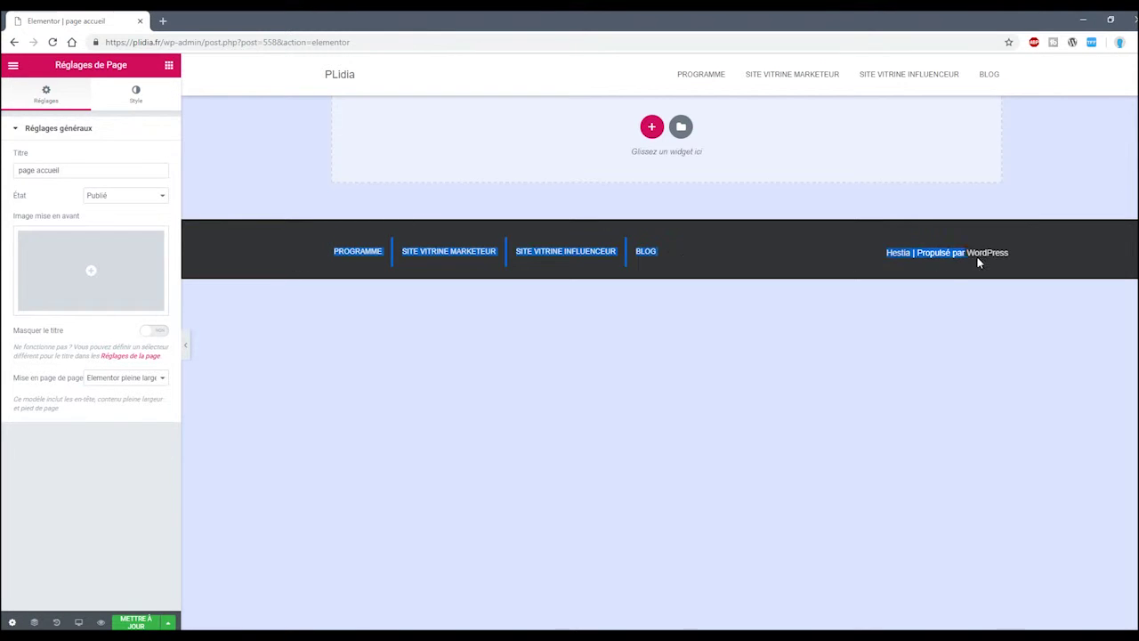
{"action": "left_click", "coordinate": [885, 264]}
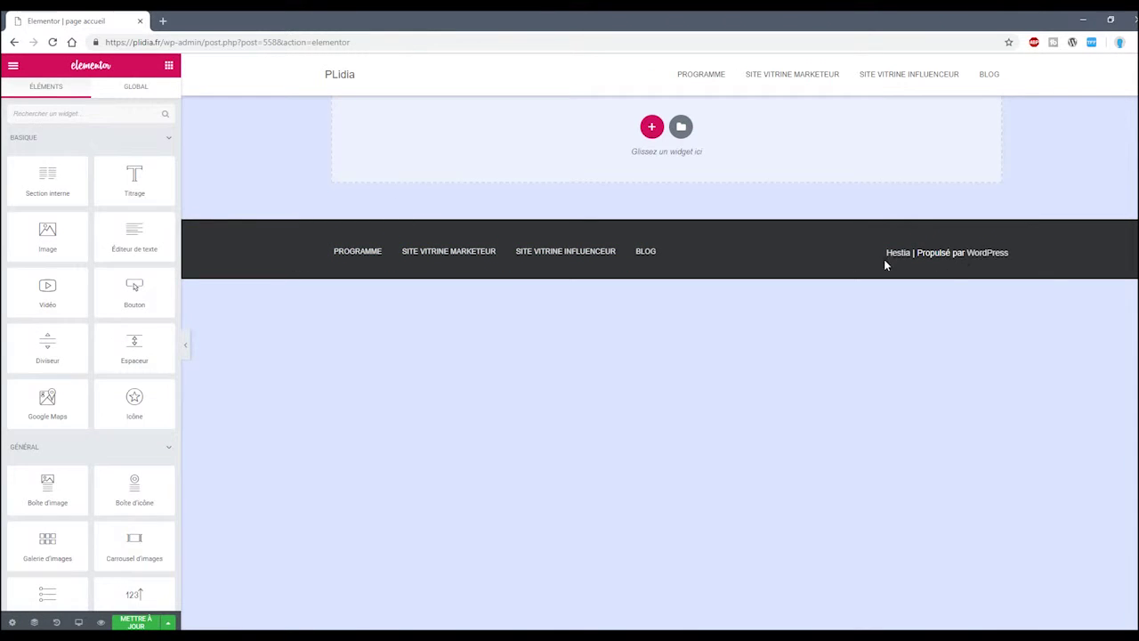
Step: Try the "Elementor canevas" page layout and switch back to "Elementor pleine largeur"
{"action": "left_click", "coordinate": [12, 621]}
{"action": "left_click", "coordinate": [161, 380]}
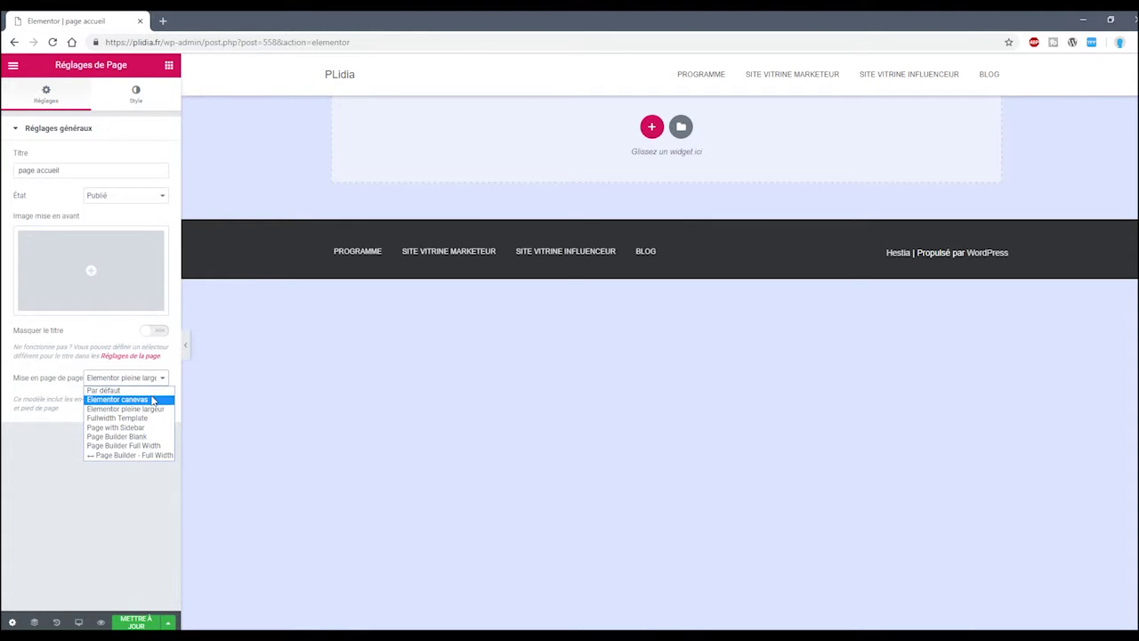
{"action": "left_click", "coordinate": [125, 398]}
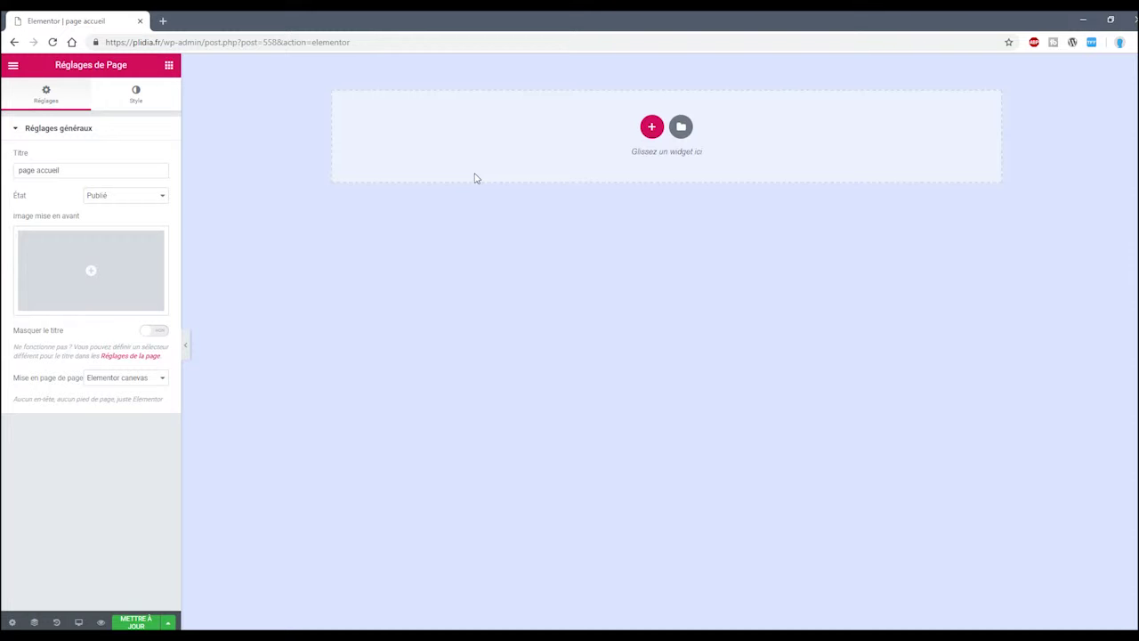
{"action": "left_click", "coordinate": [102, 382]}
{"action": "left_click", "coordinate": [145, 409]}
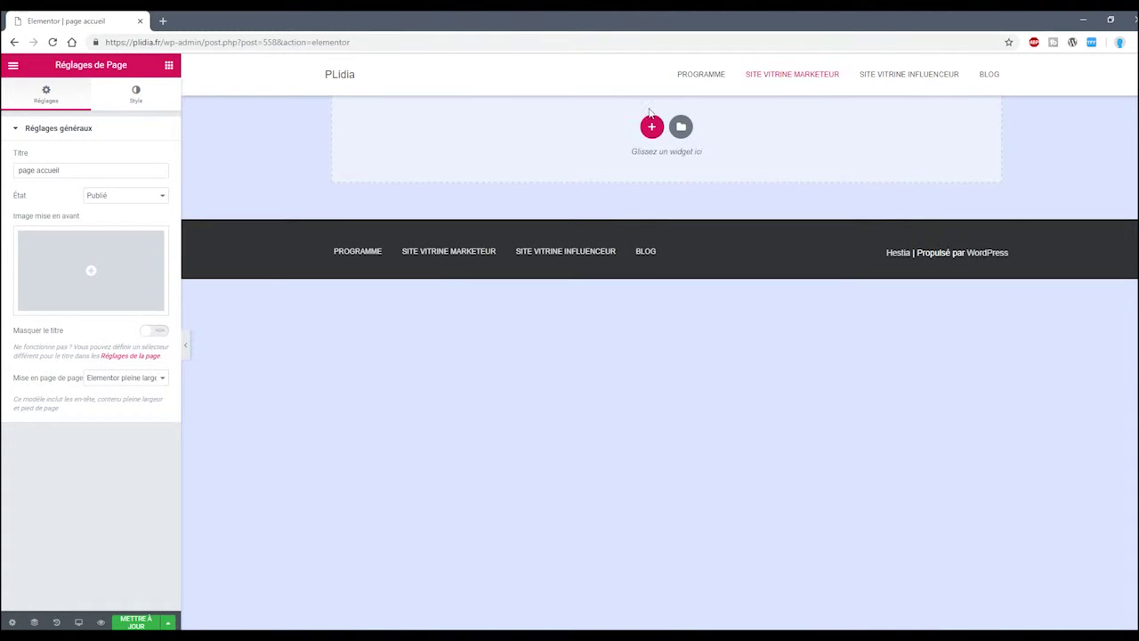
Step: Return to the widget list and add three empty single-column sections to the page
{"action": "left_click", "coordinate": [171, 66]}
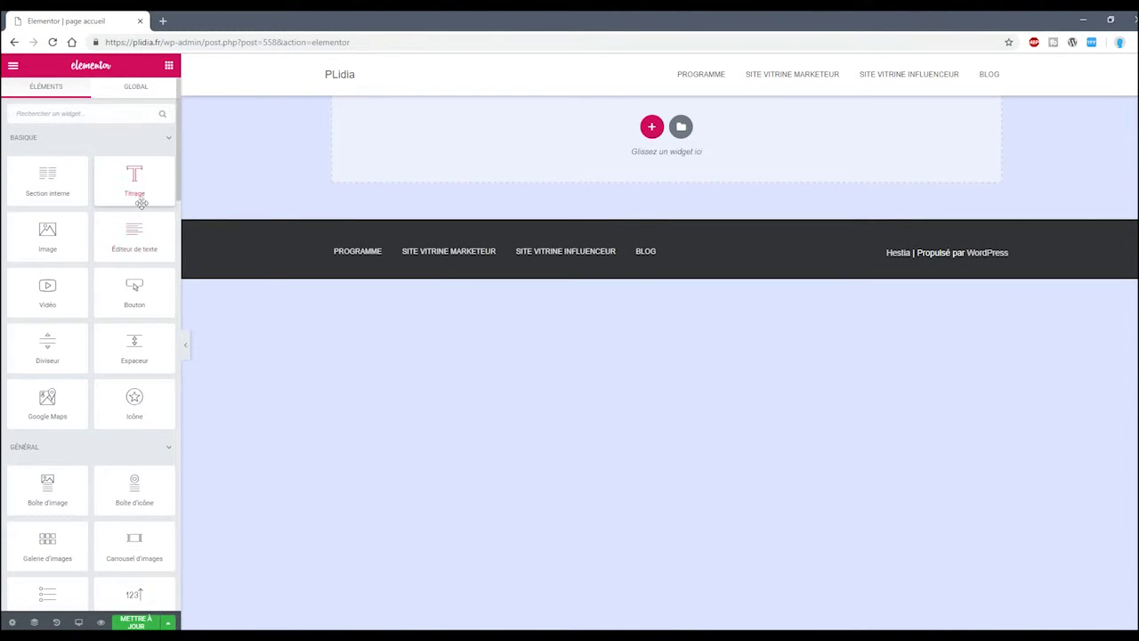
{"action": "left_click", "coordinate": [651, 126]}
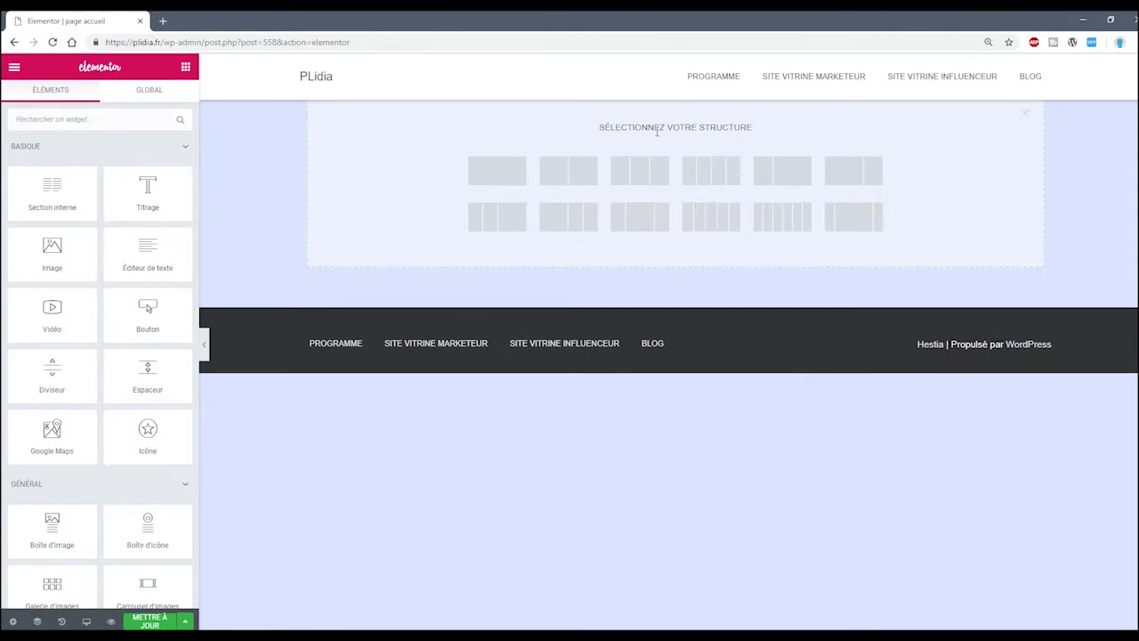
{"action": "left_click", "coordinate": [496, 177]}
{"action": "key", "text": "ctrl+plus"}
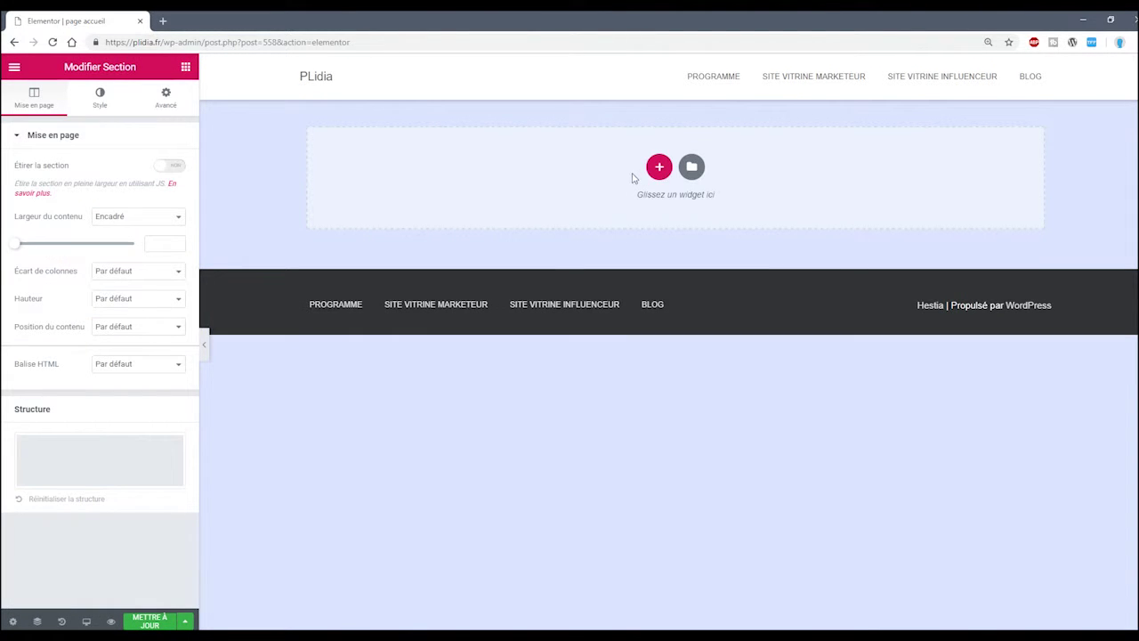
{"action": "left_click", "coordinate": [658, 166]}
{"action": "left_click", "coordinate": [494, 204]}
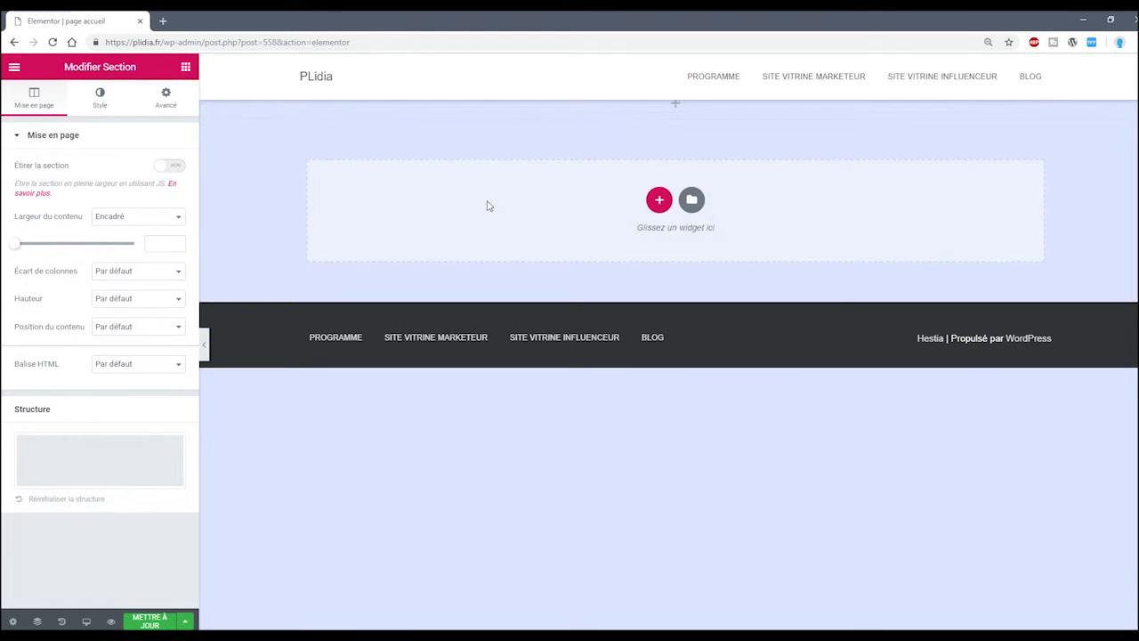
{"action": "left_click", "coordinate": [658, 199]}
{"action": "left_click", "coordinate": [500, 235]}
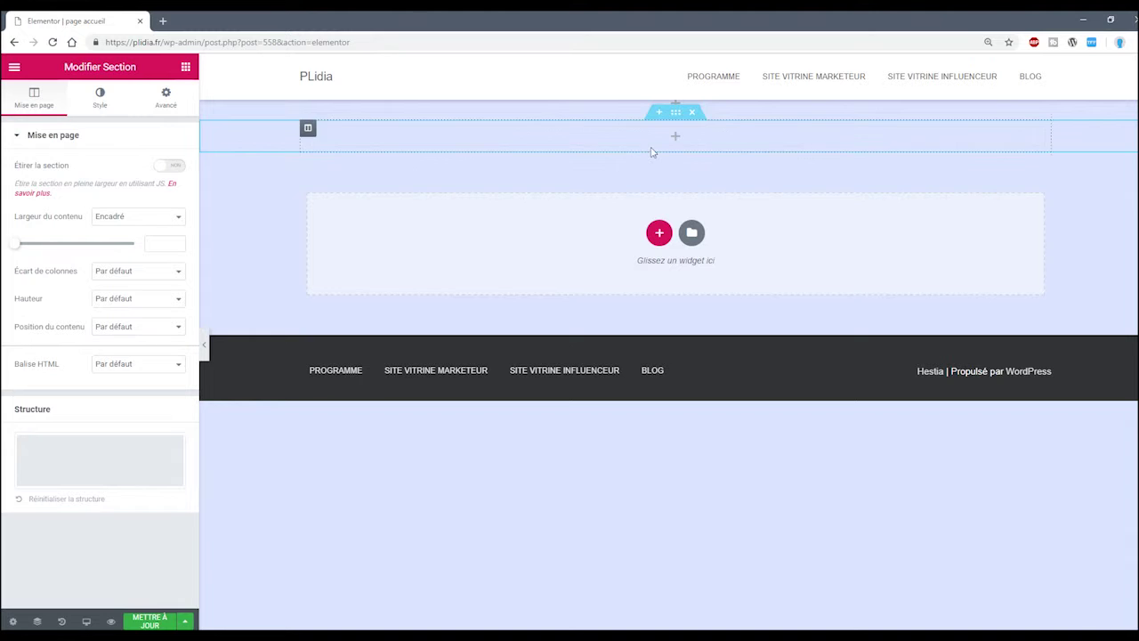
Step: Place a Titrage widget in the empty section and change its text to "ACCUEIL"
{"action": "left_click", "coordinate": [533, 448]}
{"action": "left_click_drag", "start_coordinate": [148, 191], "coordinate": [679, 136]}
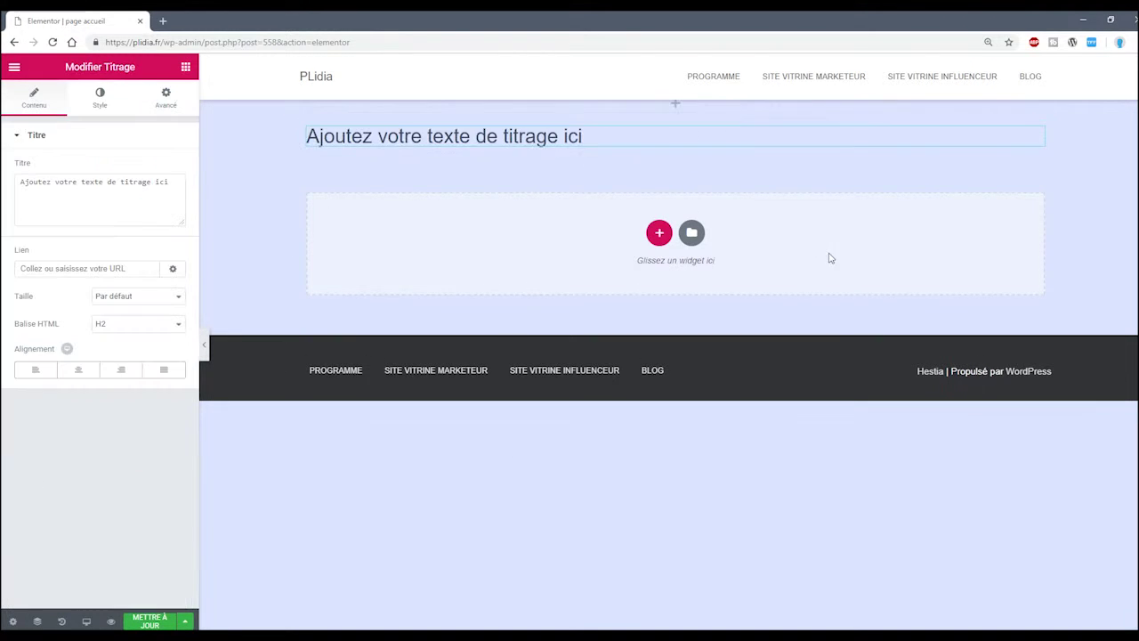
{"action": "triple_click", "coordinate": [512, 142]}
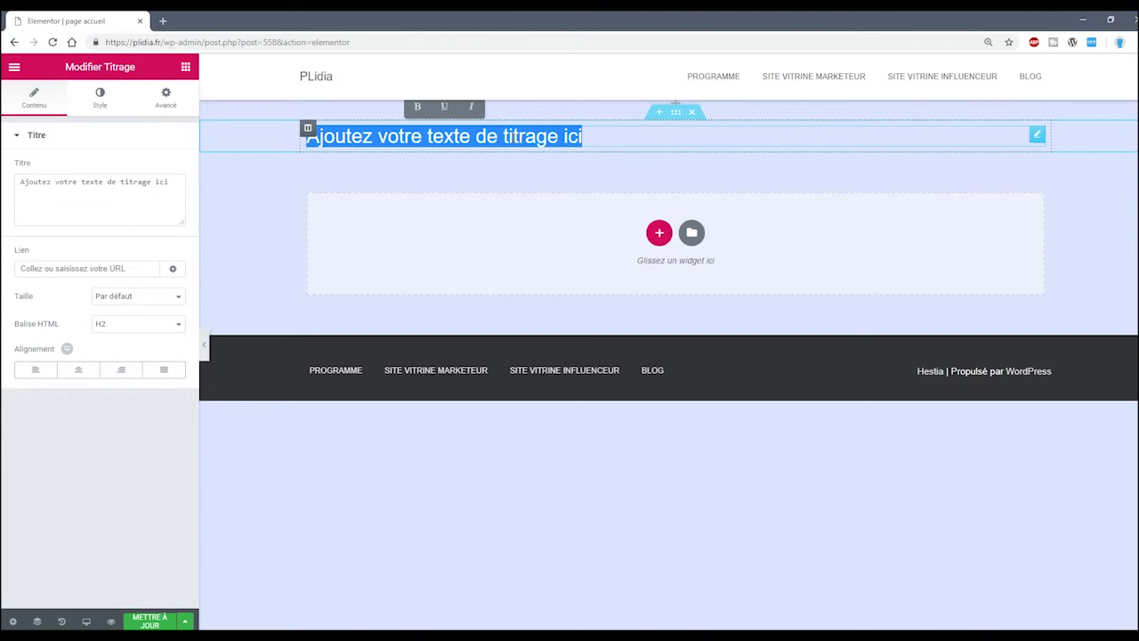
{"action": "type", "text": "ACCUEIL"}
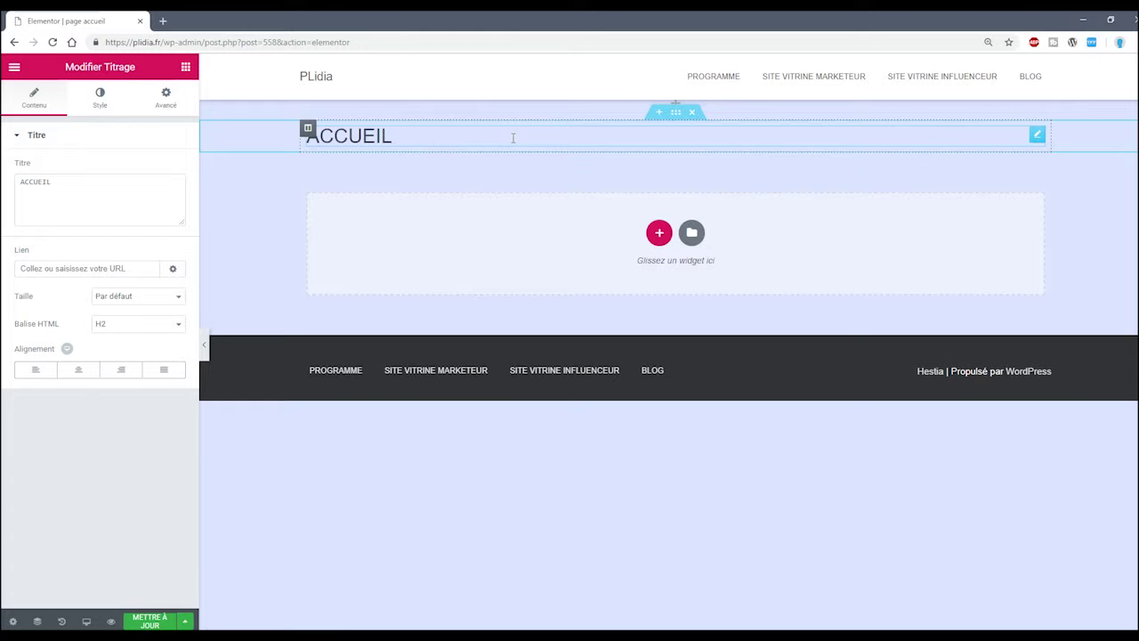
Step: Set the ACCUEIL heading's typography size to 69 px
{"action": "left_click", "coordinate": [105, 103]}
{"action": "left_click", "coordinate": [169, 196]}
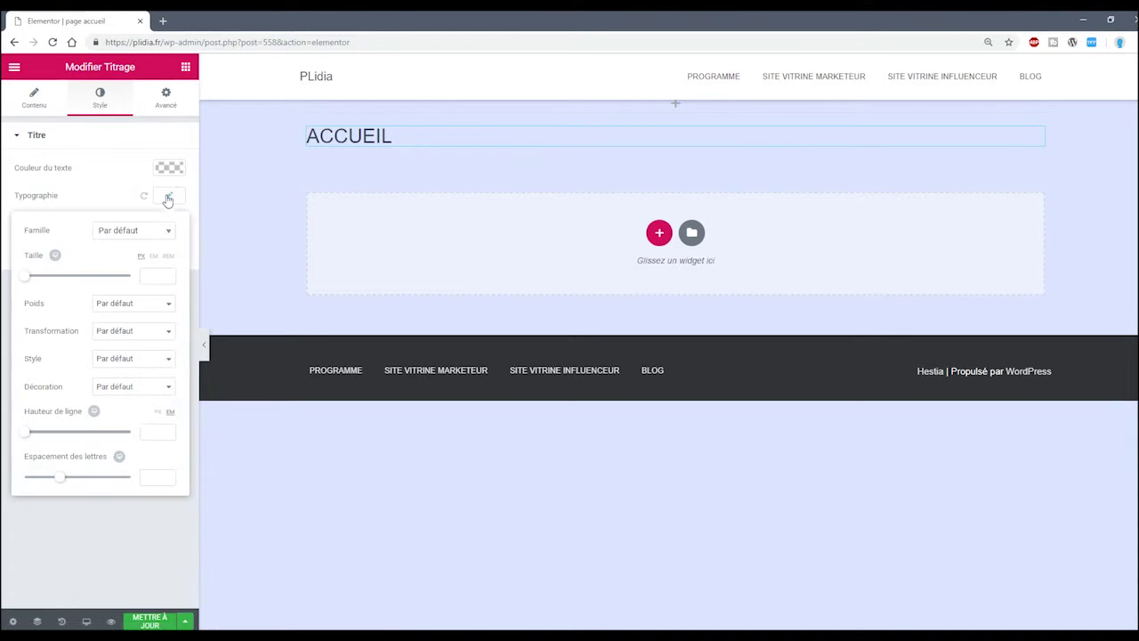
{"action": "left_click_drag", "start_coordinate": [29, 276], "coordinate": [63, 281]}
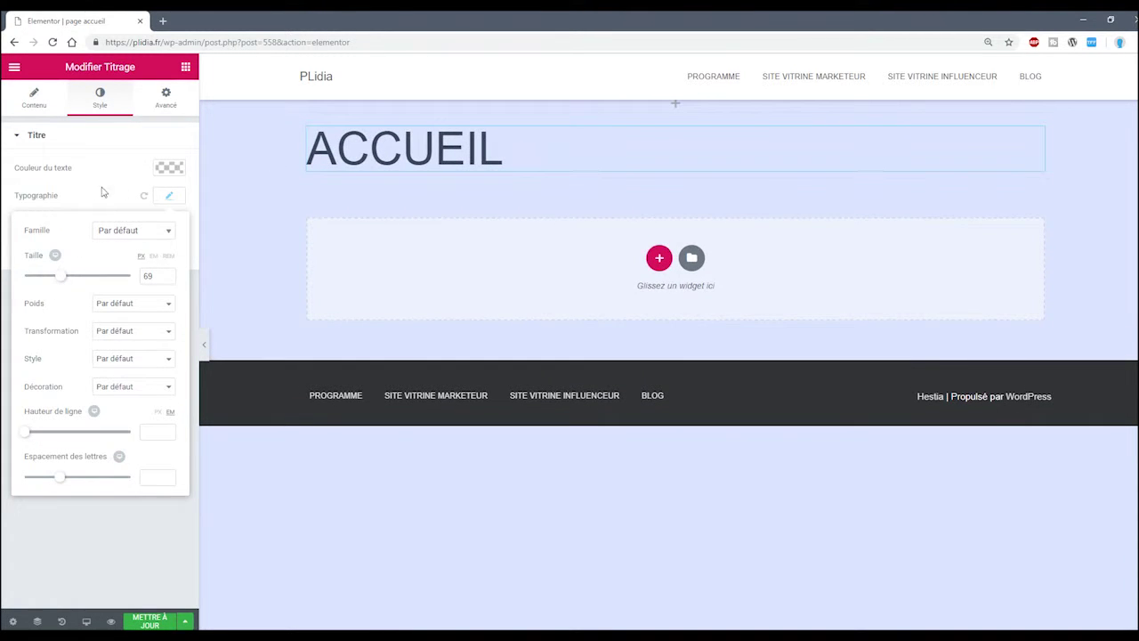
{"action": "left_click", "coordinate": [172, 197]}
Step: Change the ACCUEIL heading's text colour to the dark green preset, trying light grey and near-black first
{"action": "left_click", "coordinate": [169, 167]}
{"action": "left_click", "coordinate": [31, 185]}
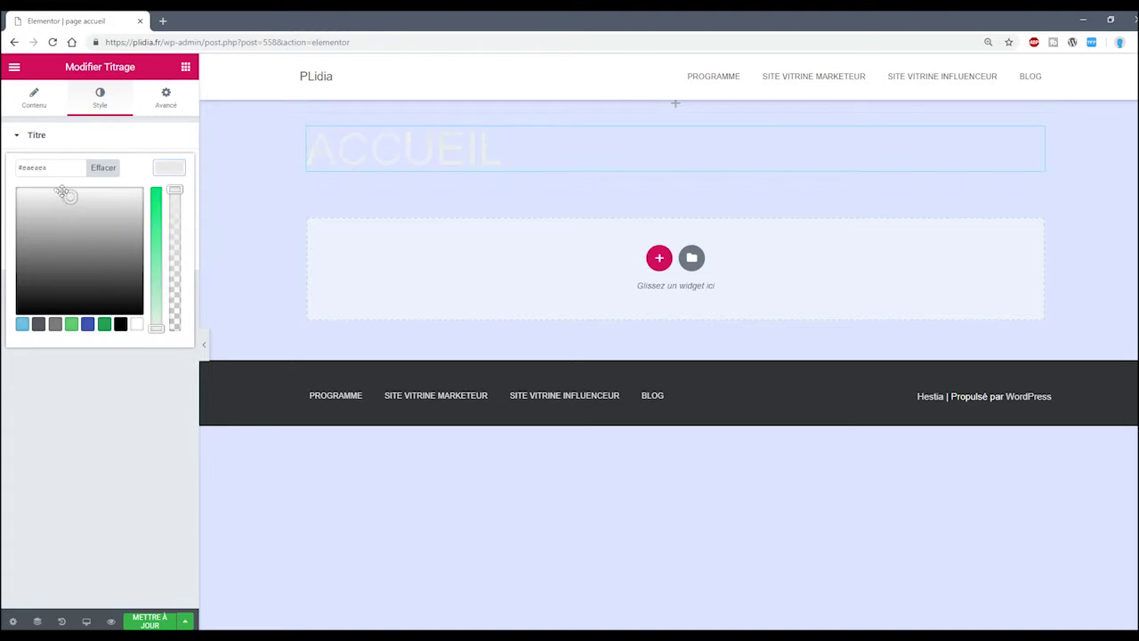
{"action": "left_click_drag", "start_coordinate": [31, 184], "coordinate": [140, 313]}
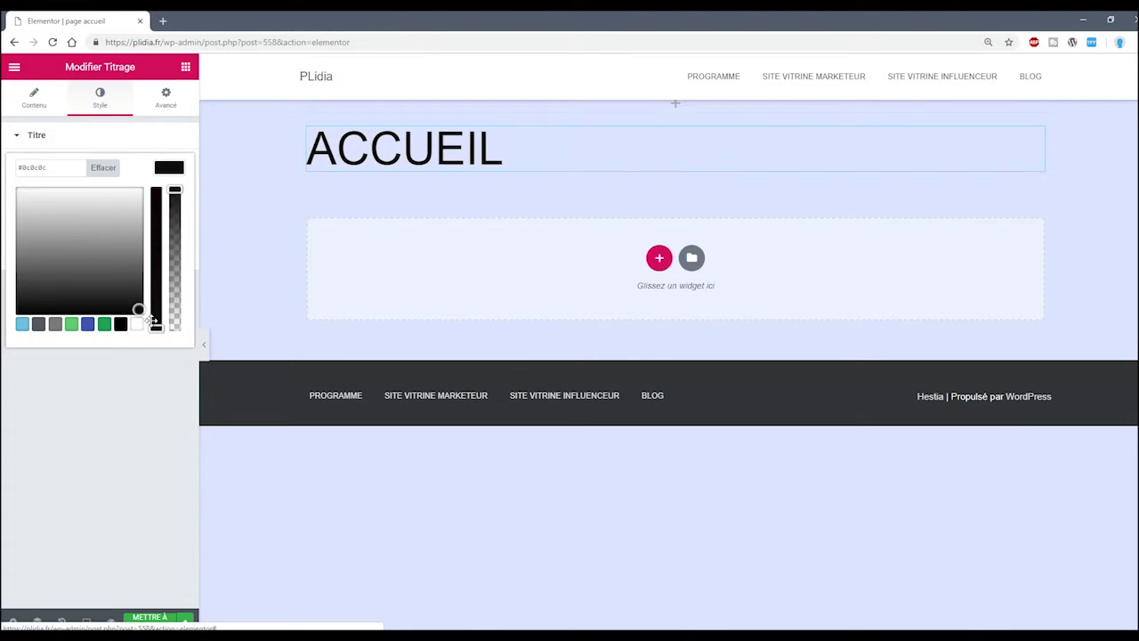
{"action": "left_click", "coordinate": [104, 325]}
{"action": "left_click", "coordinate": [152, 384]}
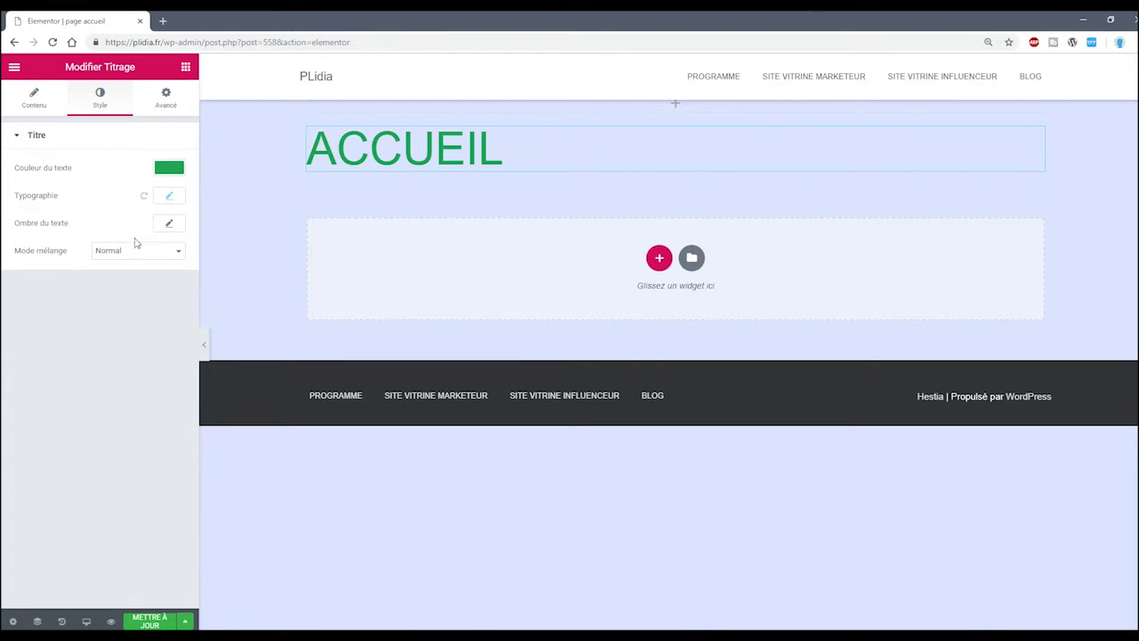
Step: Check the heading's typography options and centre the ACCUEIL heading
{"action": "left_click", "coordinate": [169, 197]}
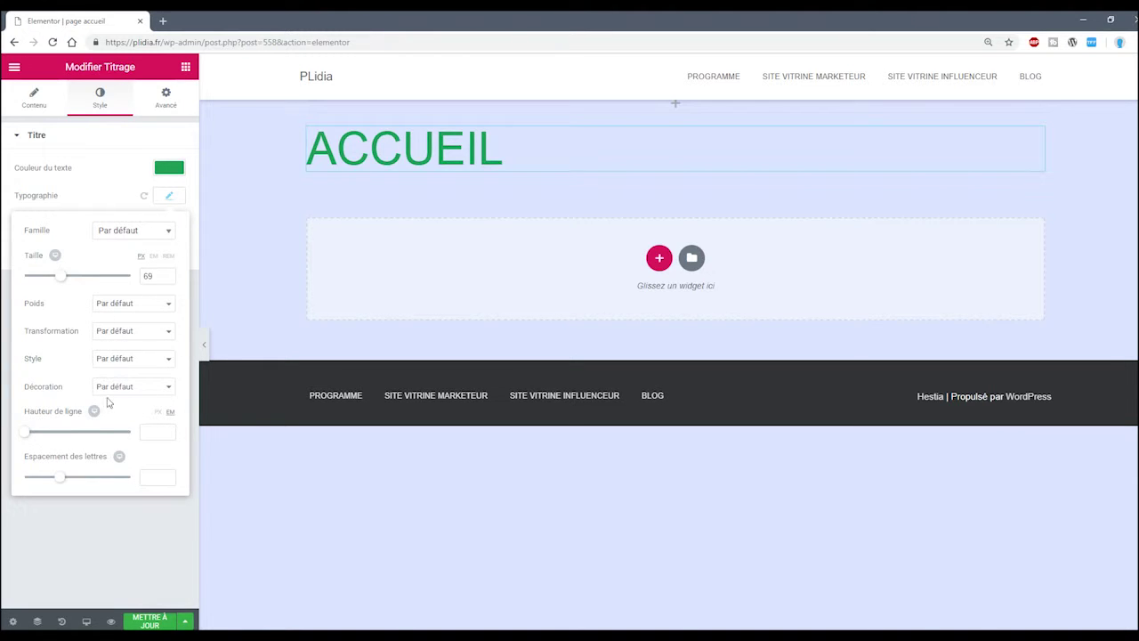
{"action": "left_click", "coordinate": [98, 191]}
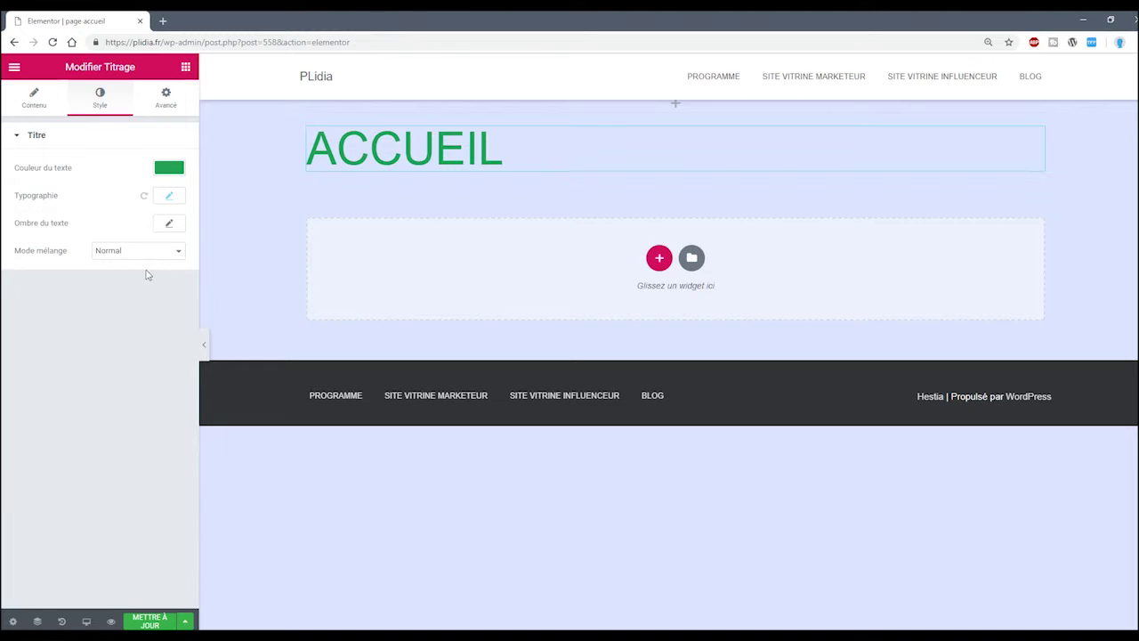
{"action": "left_click", "coordinate": [36, 98]}
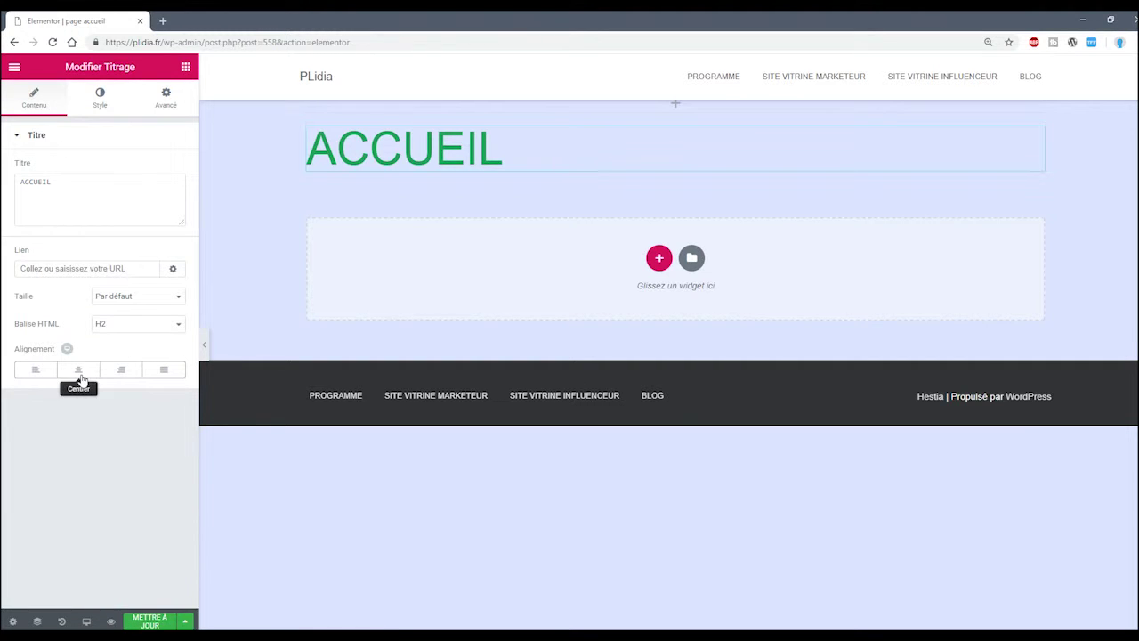
{"action": "left_click", "coordinate": [78, 370]}
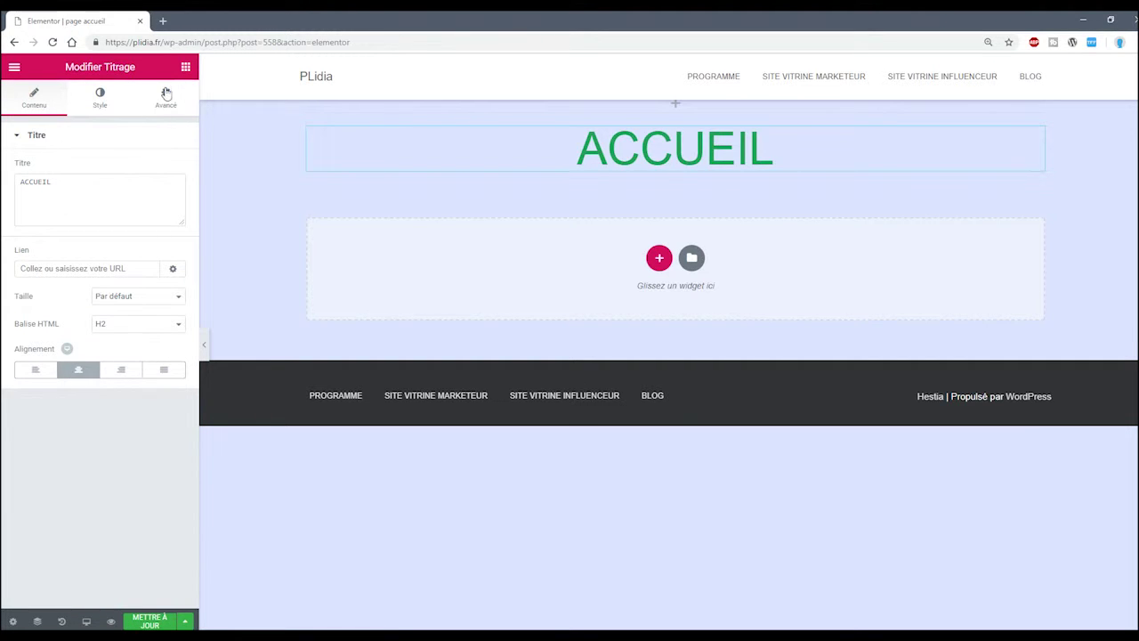
Step: Add a section with two equal columns below the ACCUEIL heading
{"action": "left_click", "coordinate": [165, 96]}
{"action": "left_click", "coordinate": [185, 66]}
{"action": "left_click_drag", "start_coordinate": [46, 252], "coordinate": [147, 150]}
{"action": "left_click", "coordinate": [659, 264]}
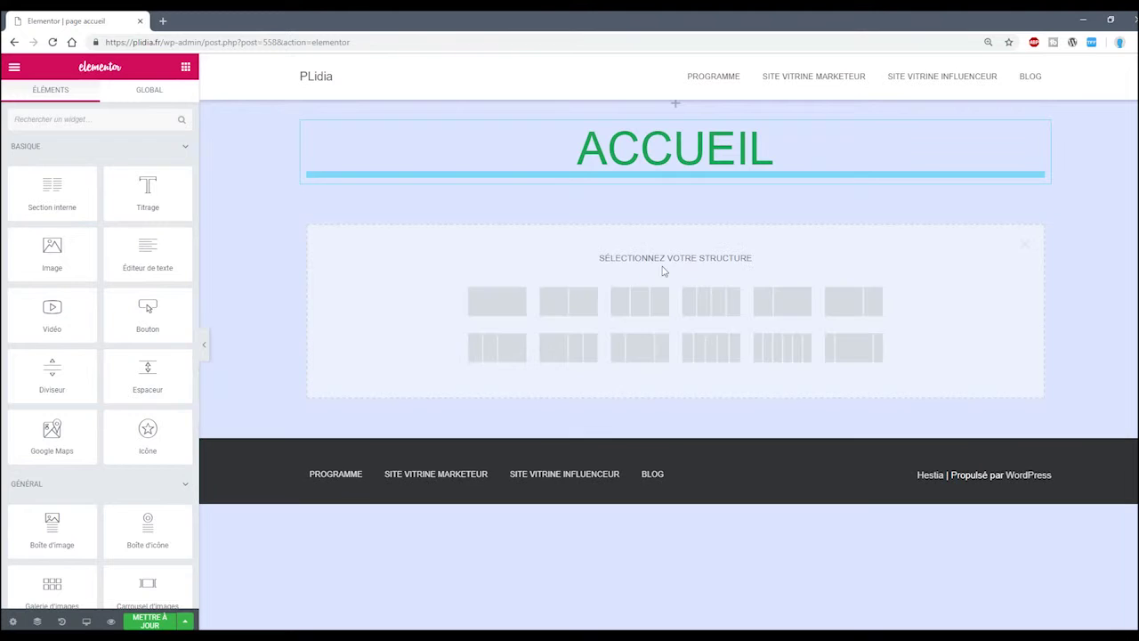
{"action": "left_click", "coordinate": [573, 302]}
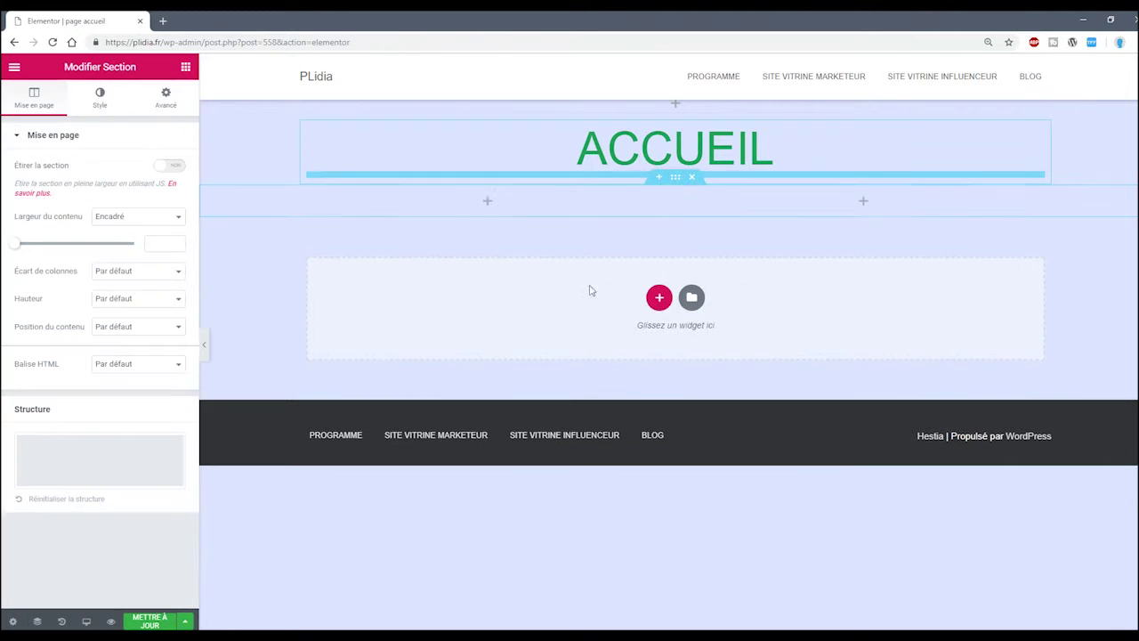
Step: Place an Image widget in the left column and insert circle-1.png from the media library
{"action": "left_click", "coordinate": [658, 298]}
{"action": "left_click", "coordinate": [167, 98]}
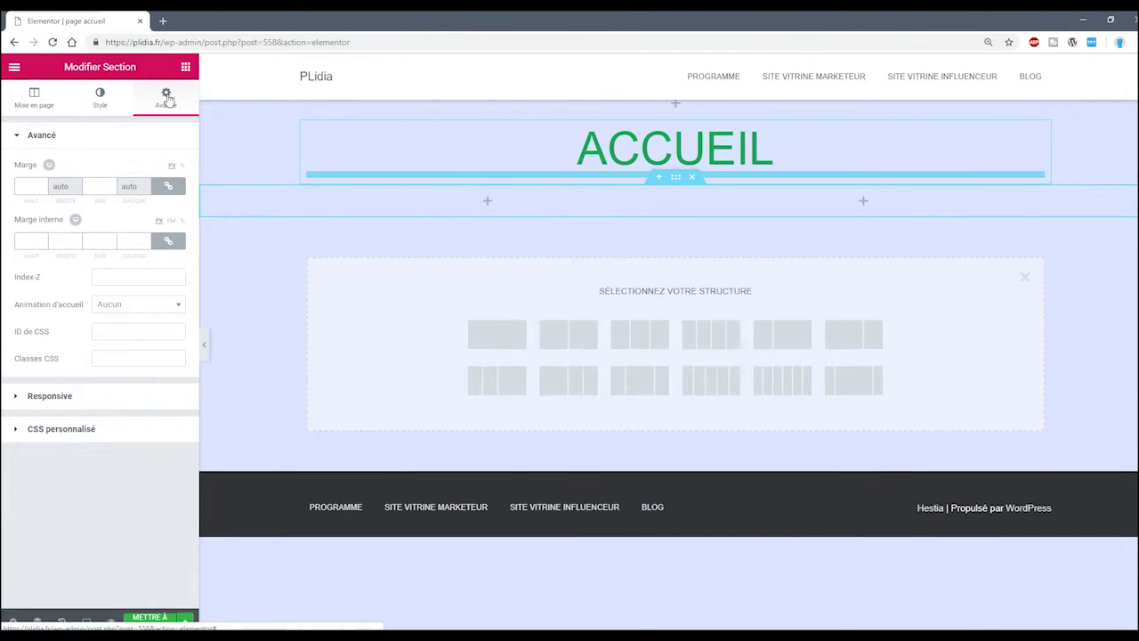
{"action": "left_click", "coordinate": [185, 66]}
{"action": "left_click_drag", "start_coordinate": [52, 254], "coordinate": [472, 206]}
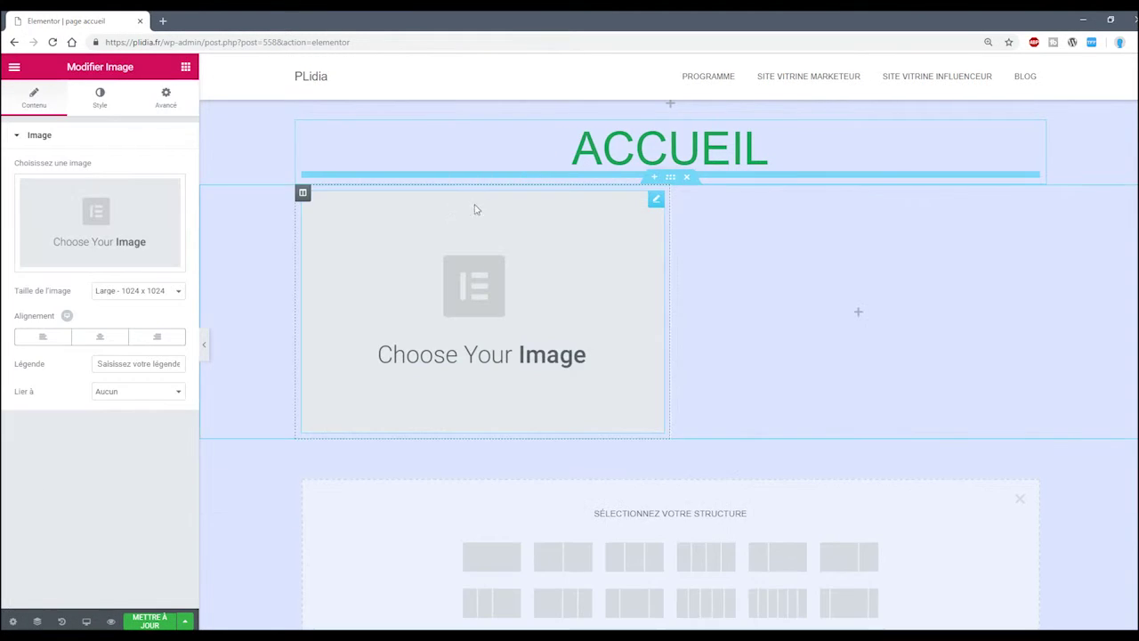
{"action": "left_click", "coordinate": [138, 222]}
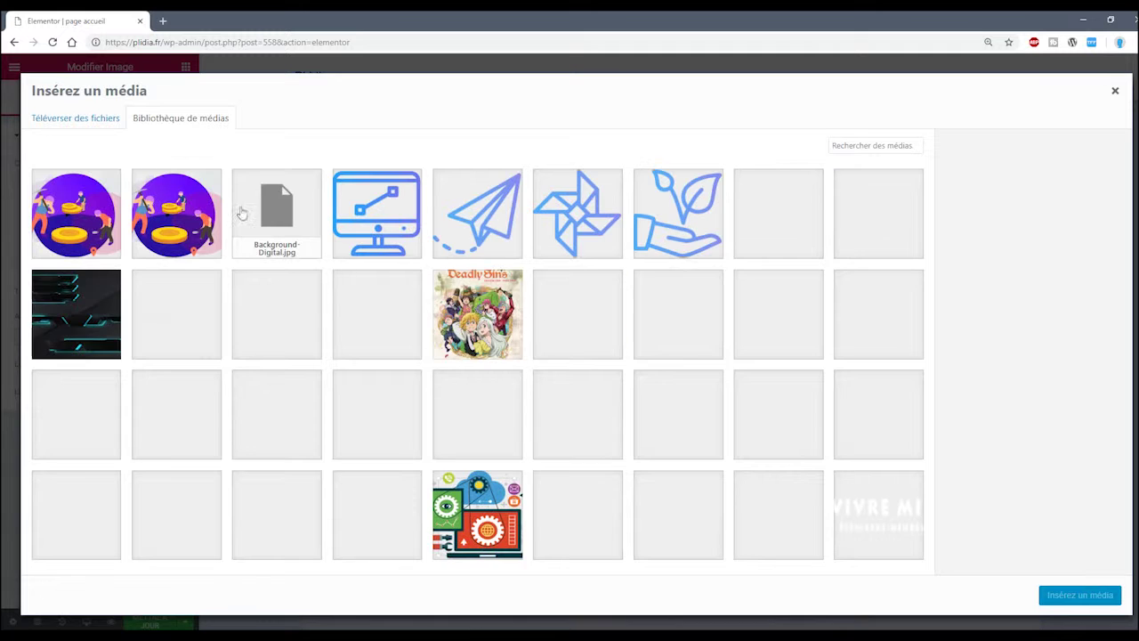
{"action": "scroll", "coordinate": [328, 258], "scroll_direction": "down", "scroll_amount": 3}
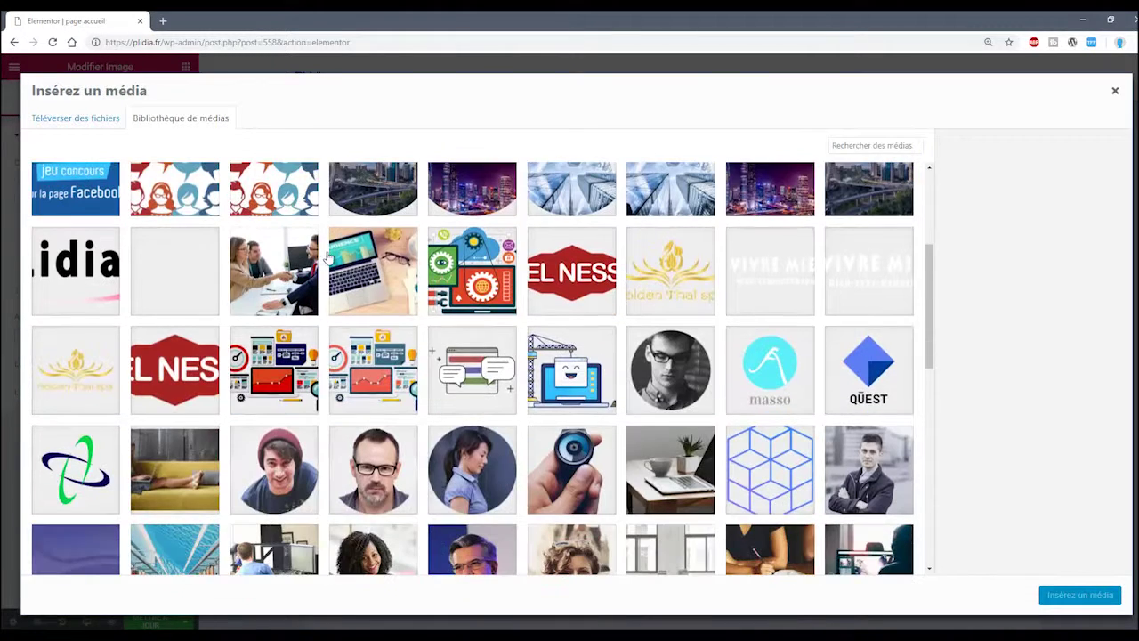
{"action": "left_click", "coordinate": [478, 473]}
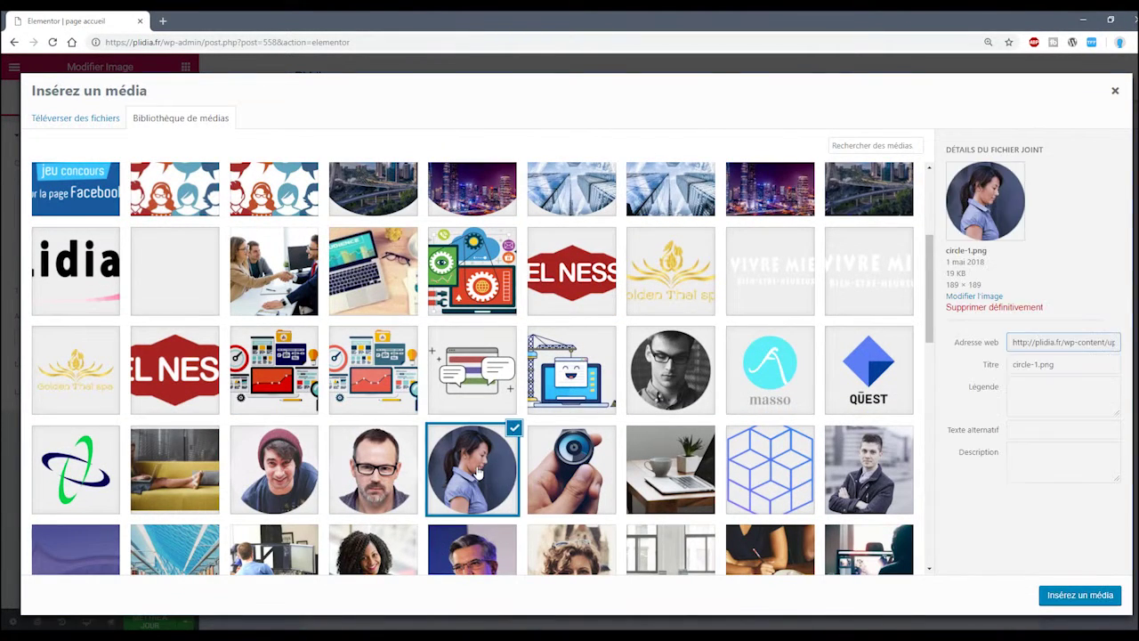
{"action": "left_click", "coordinate": [1060, 591]}
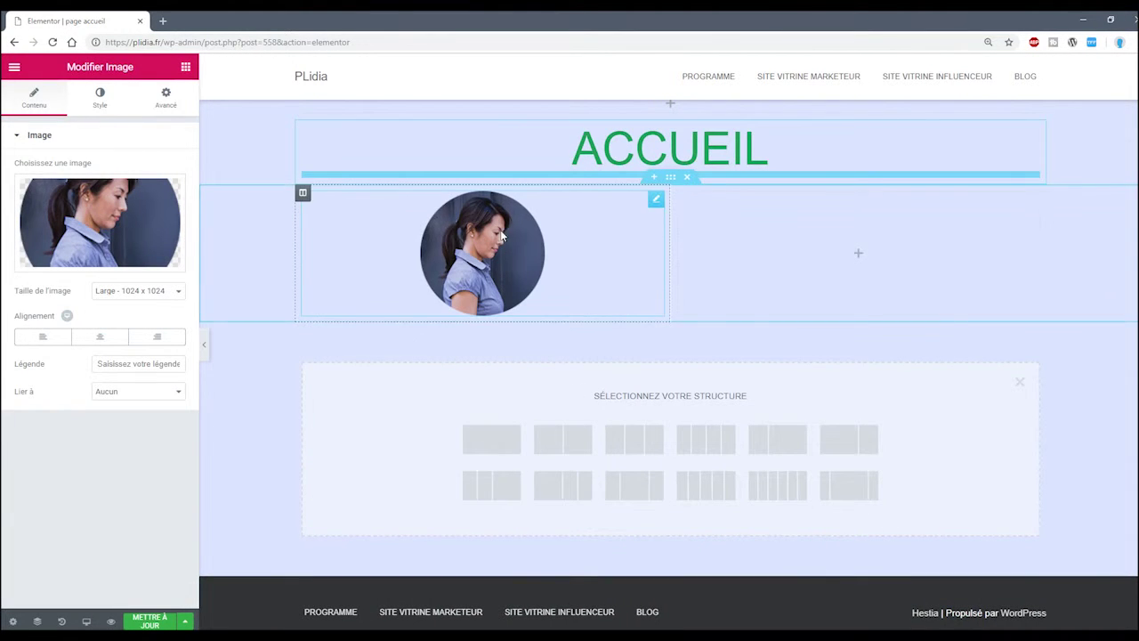
Step: Place an Éditeur de texte widget in the right column and fill it with four copies of its placeholder paragraph
{"action": "left_click", "coordinate": [163, 111]}
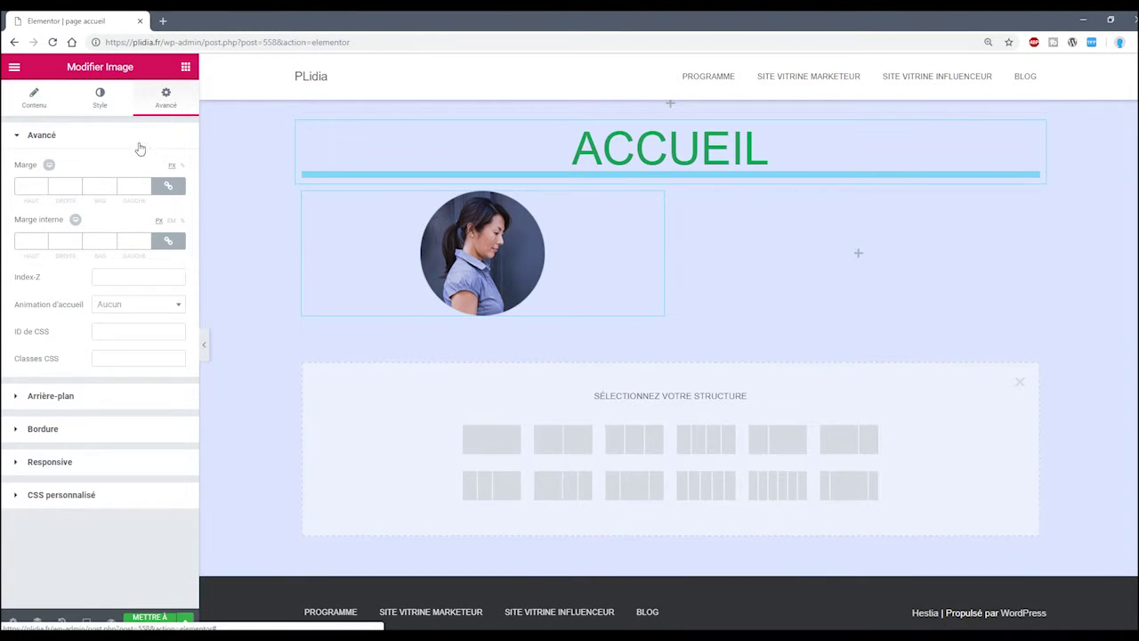
{"action": "left_click", "coordinate": [185, 67]}
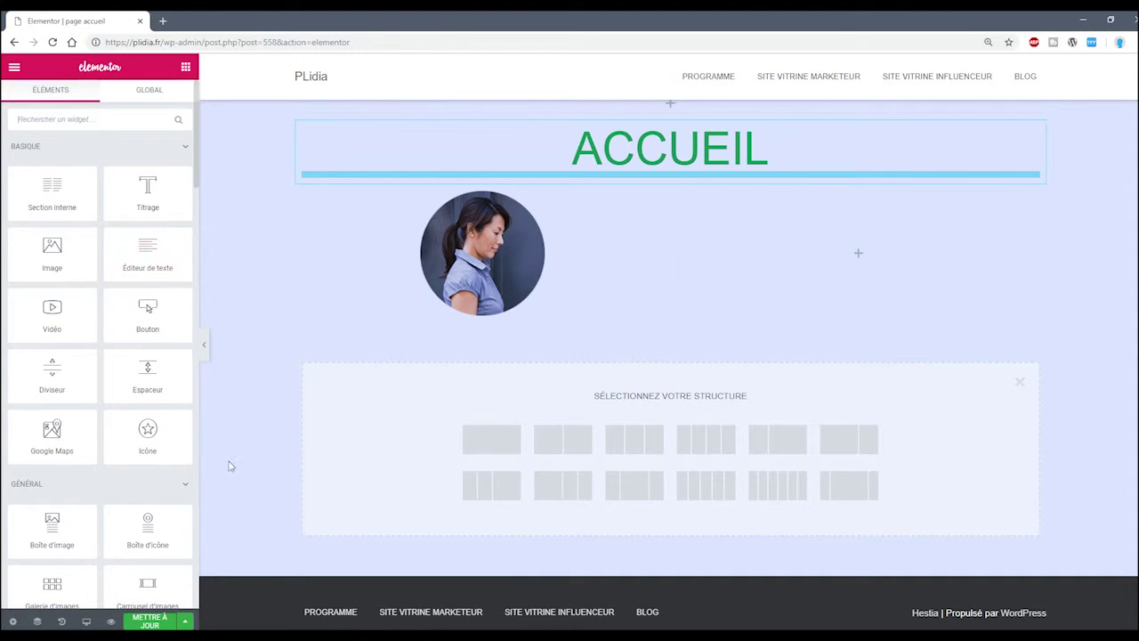
{"action": "left_click_drag", "start_coordinate": [145, 258], "coordinate": [851, 241]}
{"action": "triple_click", "coordinate": [750, 223]}
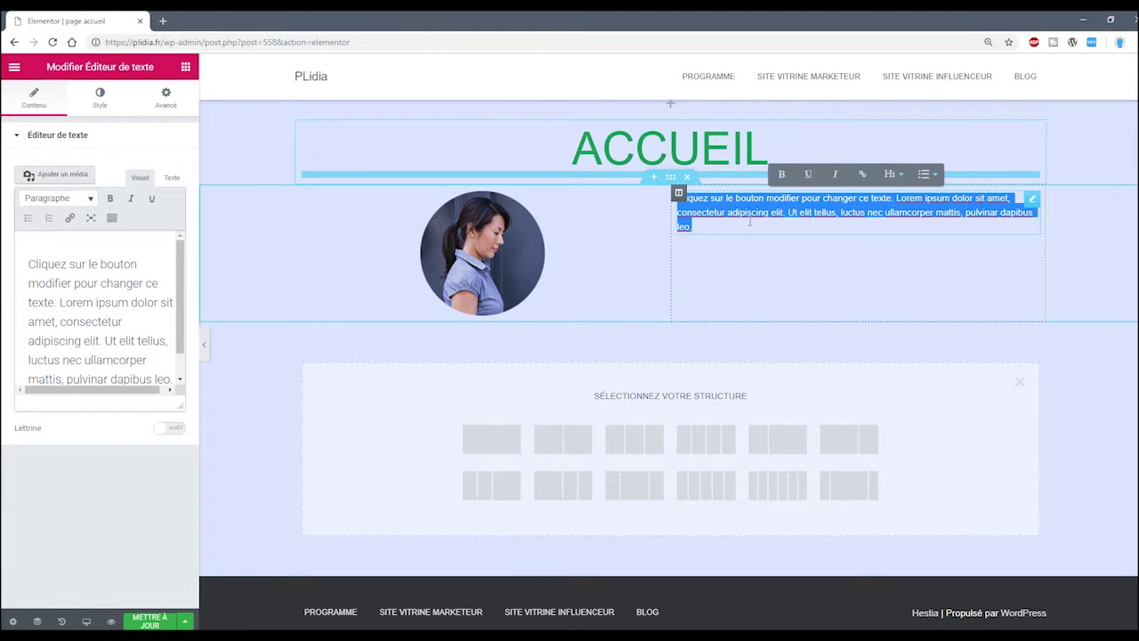
{"action": "key", "text": "ctrl+c"}
{"action": "key", "text": "ctrl+v"}
{"action": "key", "text": "ctrl+v"}
{"action": "key", "text": "ctrl+v"}
{"action": "key", "text": "ctrl+v"}
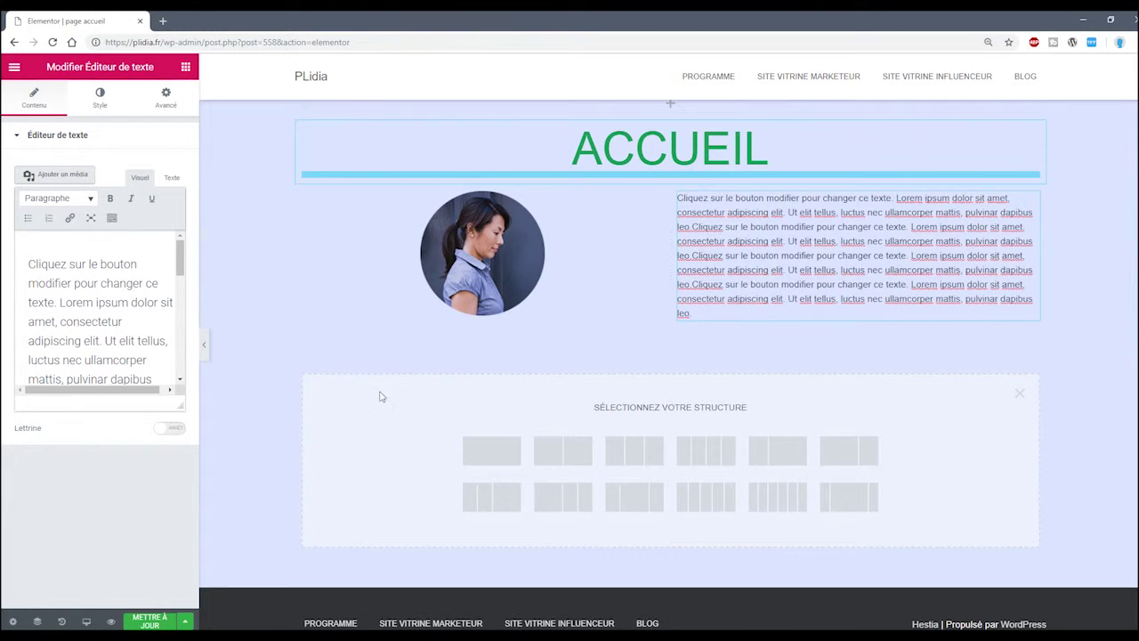
Step: Add a single-column section below the image and text, trying to drop a Diviseur widget there first
{"action": "scroll", "coordinate": [374, 338], "scroll_direction": "down", "scroll_amount": 1}
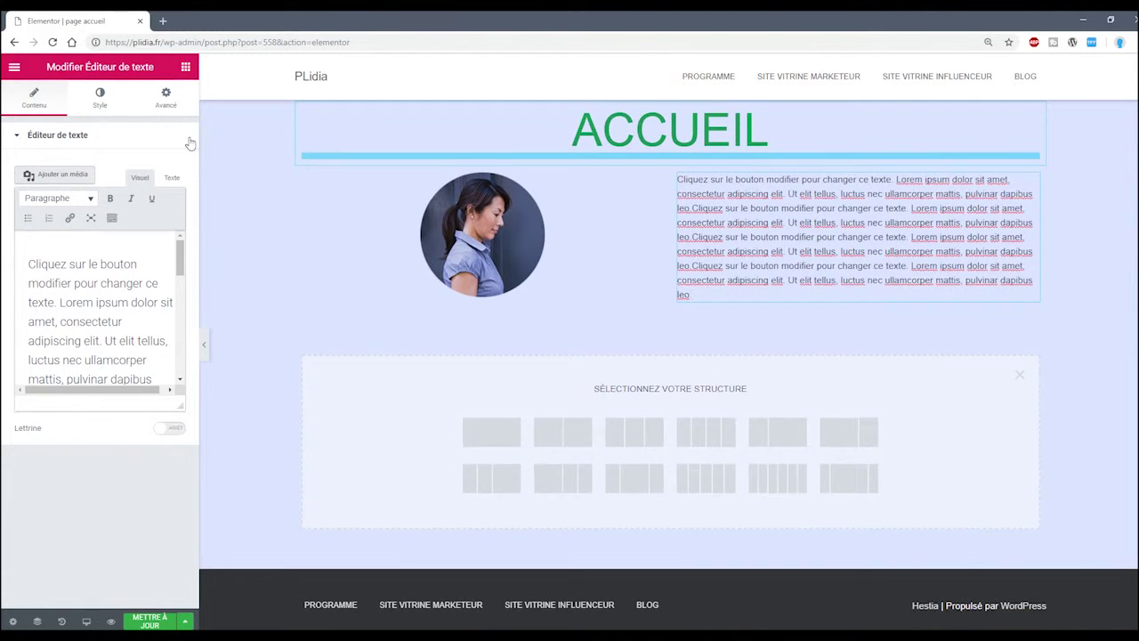
{"action": "left_click", "coordinate": [181, 91]}
{"action": "left_click", "coordinate": [185, 66]}
{"action": "scroll", "coordinate": [145, 329], "scroll_direction": "down", "scroll_amount": 5}
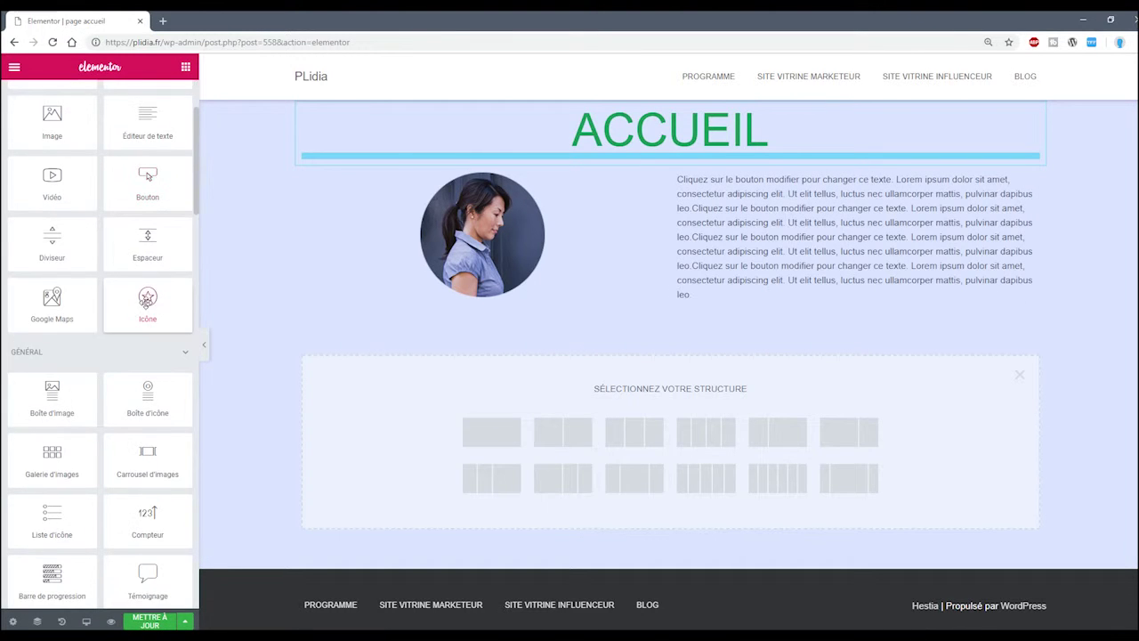
{"action": "left_click_drag", "start_coordinate": [52, 239], "coordinate": [643, 326]}
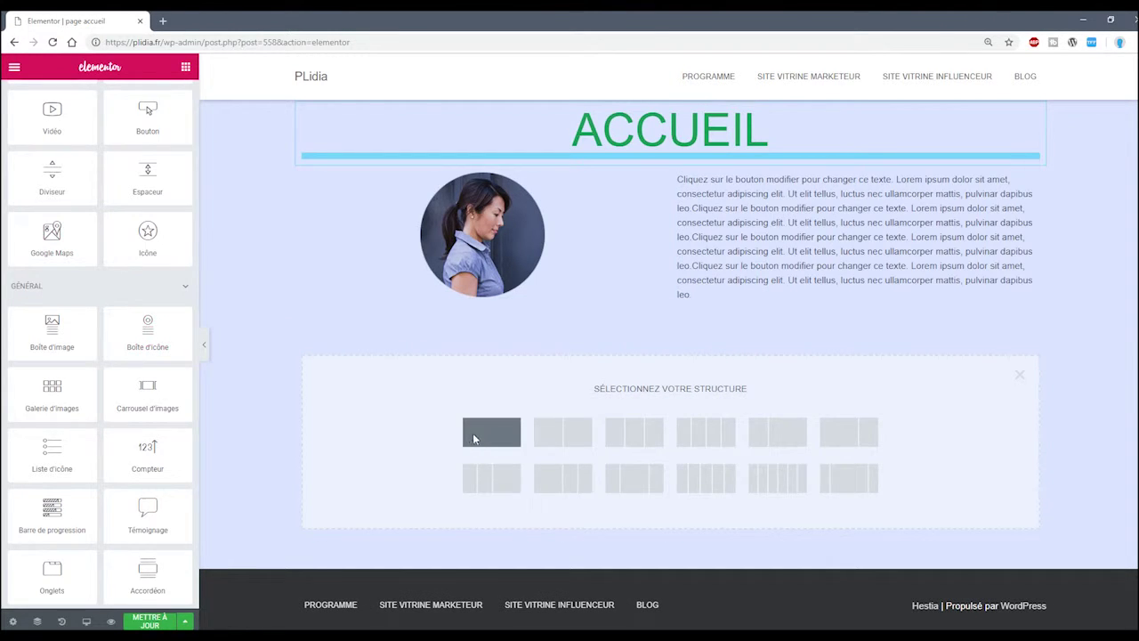
{"action": "left_click", "coordinate": [475, 439]}
{"action": "left_click", "coordinate": [167, 98]}
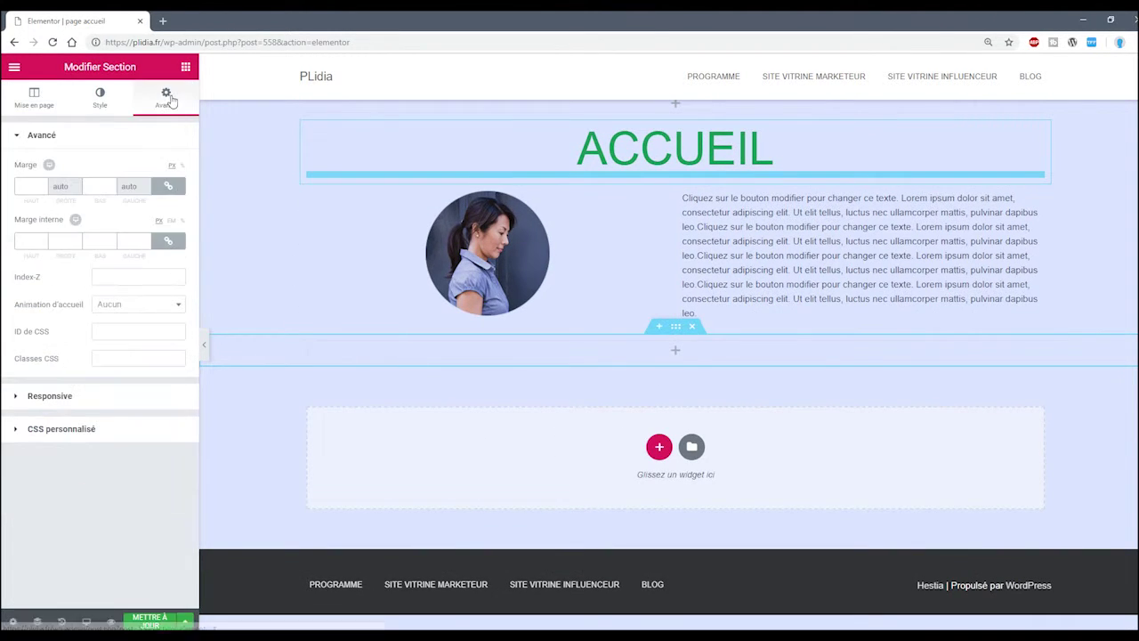
Step: Place a Google Maps widget in the new single-column section and select the text of its address
{"action": "left_click", "coordinate": [185, 67]}
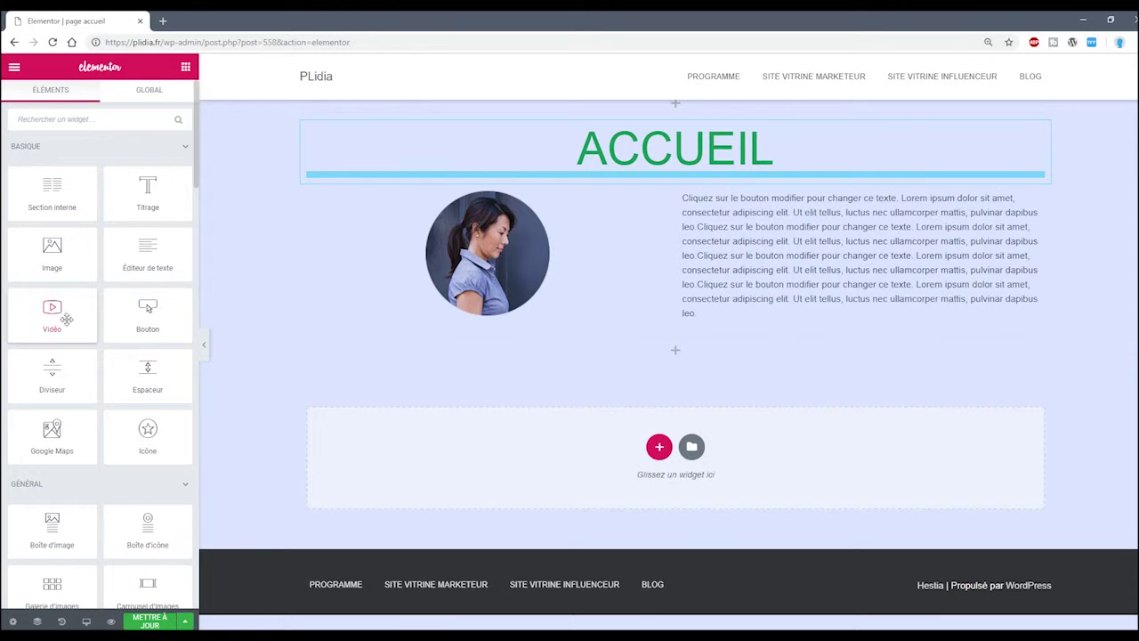
{"action": "left_click_drag", "start_coordinate": [51, 436], "coordinate": [682, 357]}
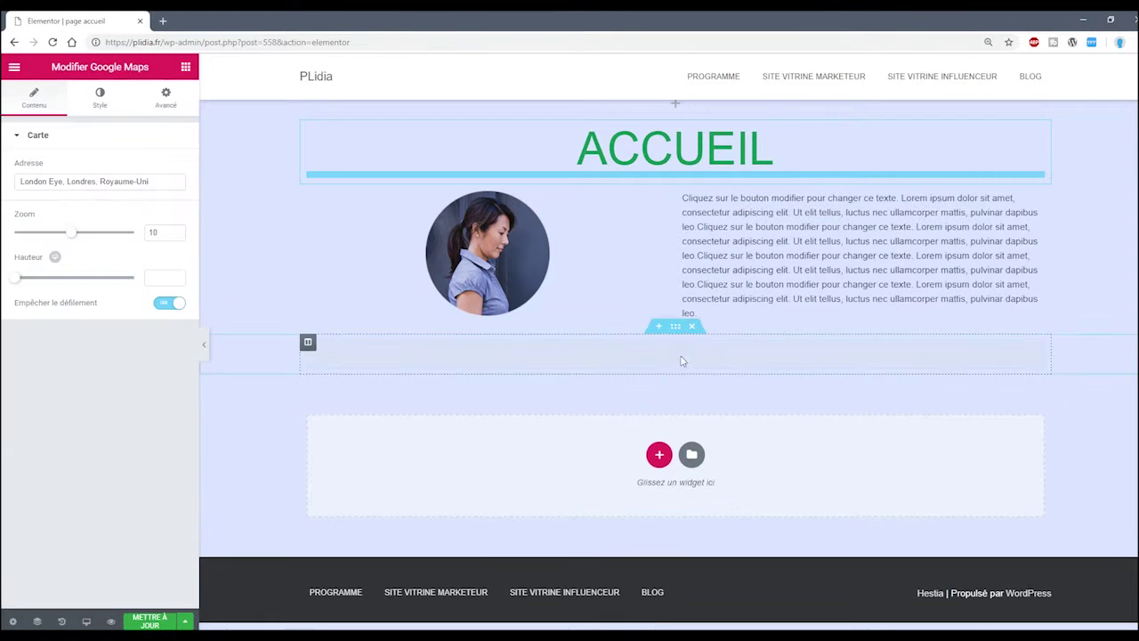
{"action": "scroll", "coordinate": [580, 407], "scroll_direction": "down", "scroll_amount": 2}
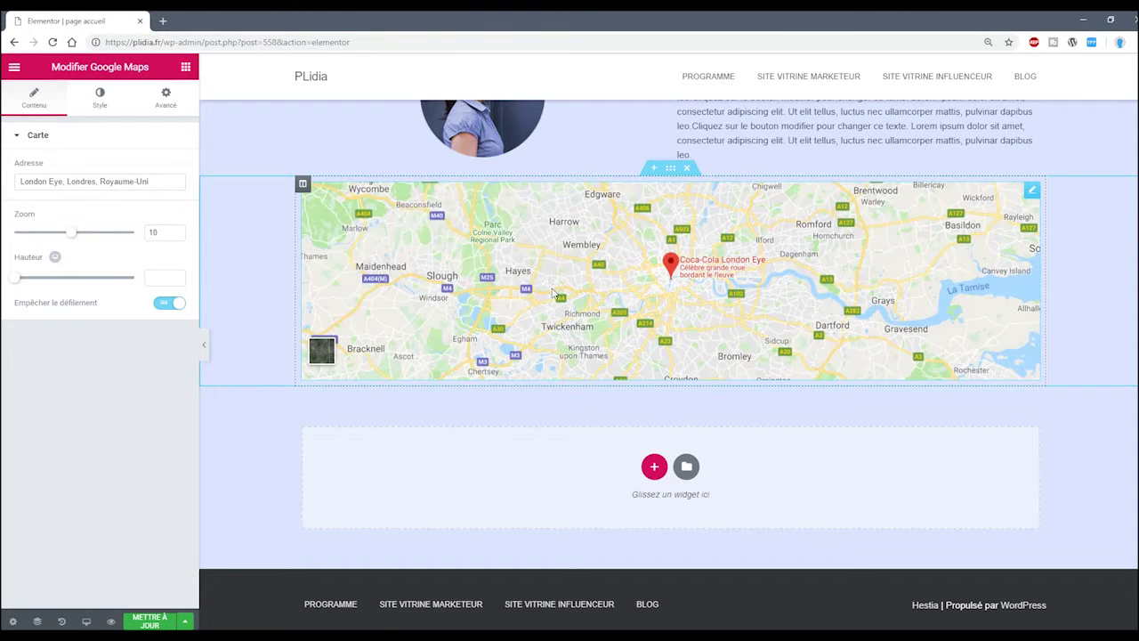
{"action": "triple_click", "coordinate": [116, 181]}
{"action": "triple_click", "coordinate": [55, 182]}
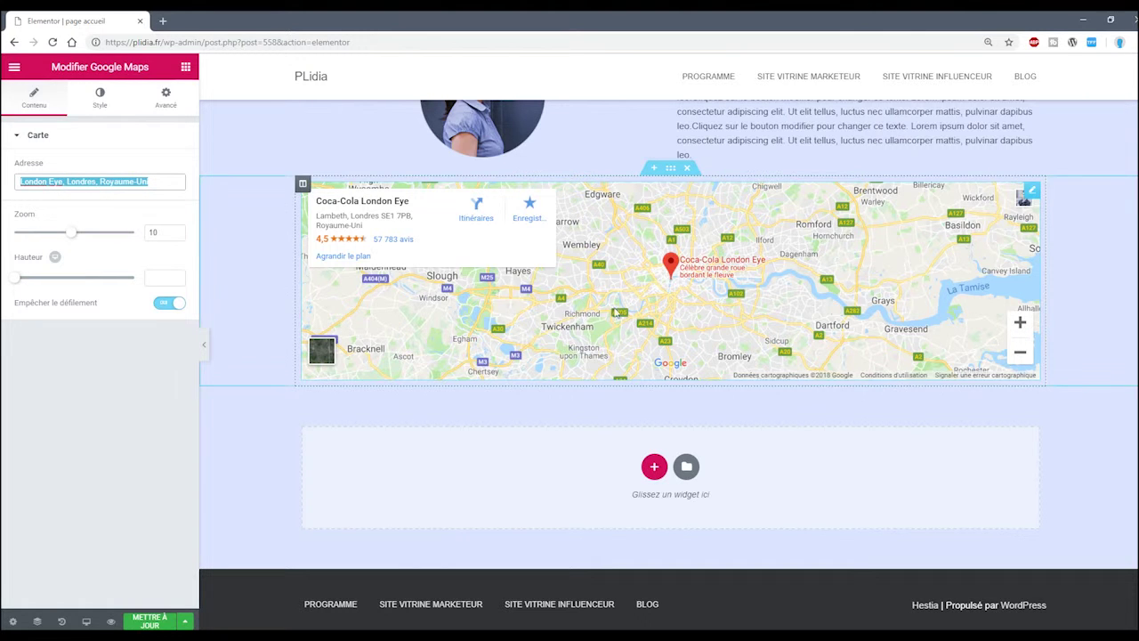
Step: Place an Icône widget below the map and return to the widget list to browse the general widgets
{"action": "left_click", "coordinate": [185, 66]}
{"action": "scroll", "coordinate": [186, 416], "scroll_direction": "down", "scroll_amount": 5}
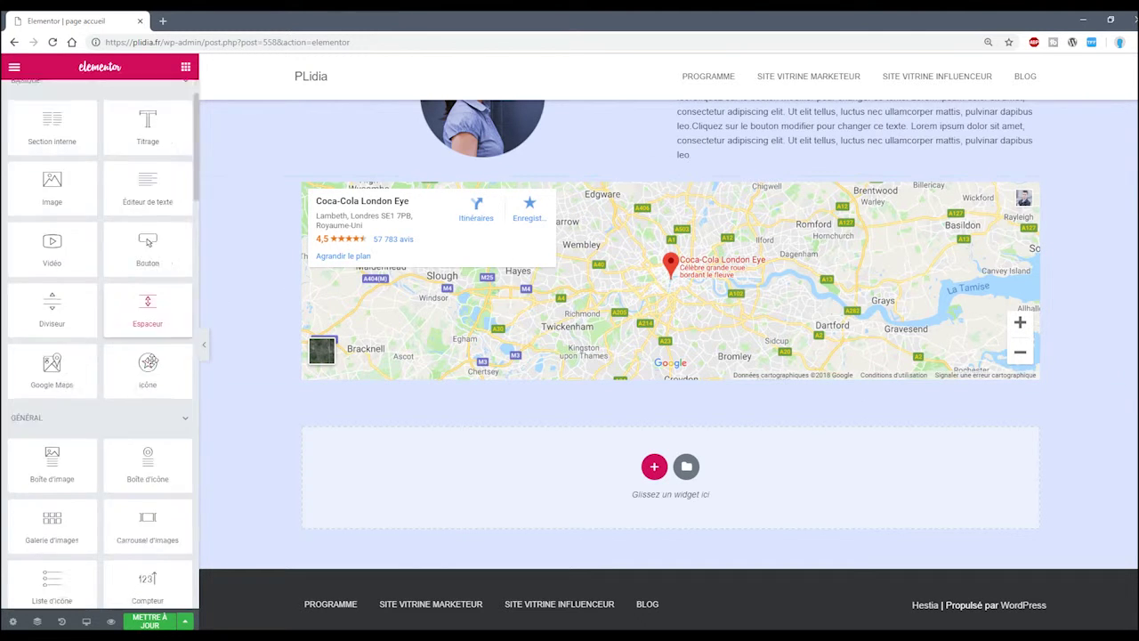
{"action": "left_click_drag", "start_coordinate": [597, 424], "coordinate": [643, 401]}
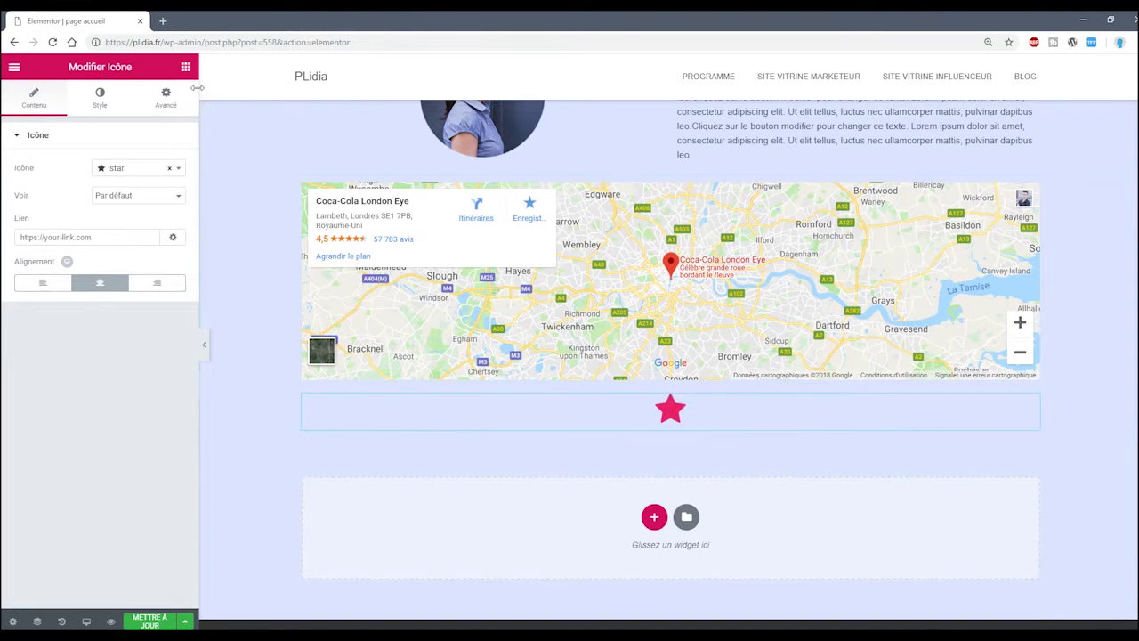
{"action": "left_click", "coordinate": [187, 71]}
{"action": "scroll", "coordinate": [133, 400], "scroll_direction": "down", "scroll_amount": 3}
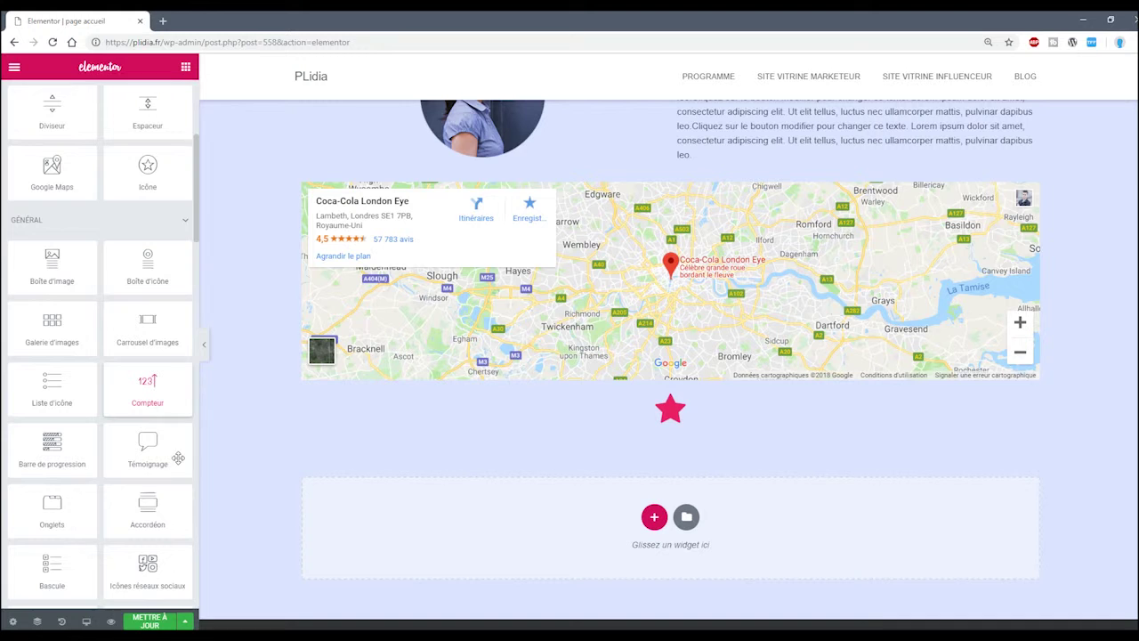
Step: Place a Compteur widget below the star icon and return to the widget list
{"action": "left_click_drag", "start_coordinate": [153, 414], "coordinate": [698, 431]}
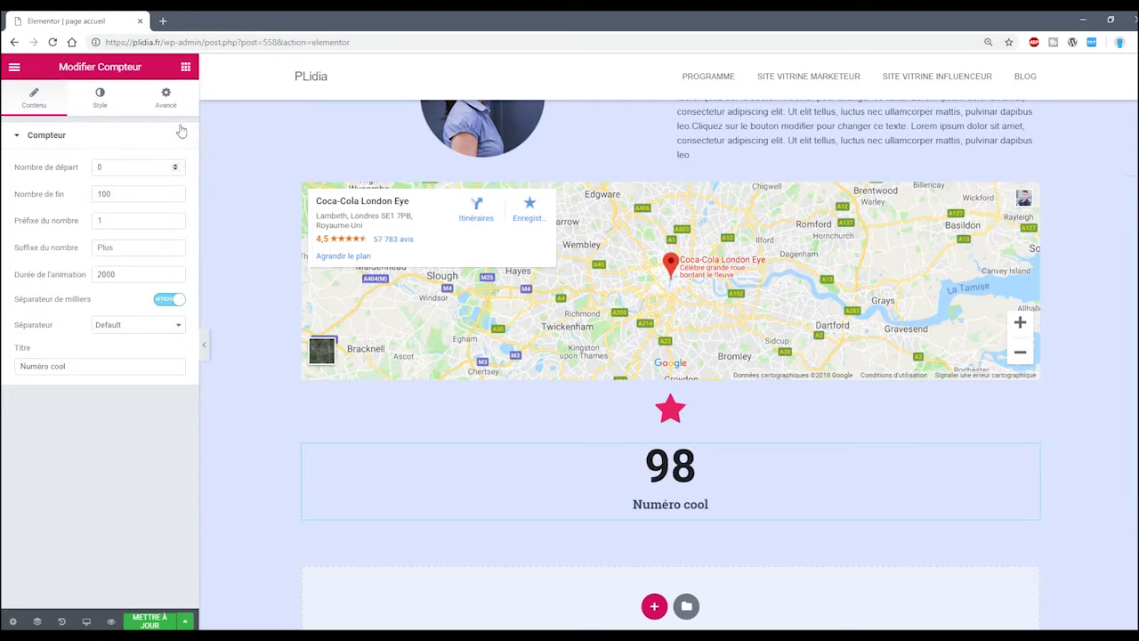
{"action": "left_click", "coordinate": [183, 69]}
Step: Try a Clients widget from the Livemesh addons below the counter and delete it
{"action": "scroll", "coordinate": [155, 356], "scroll_direction": "down", "scroll_amount": 10}
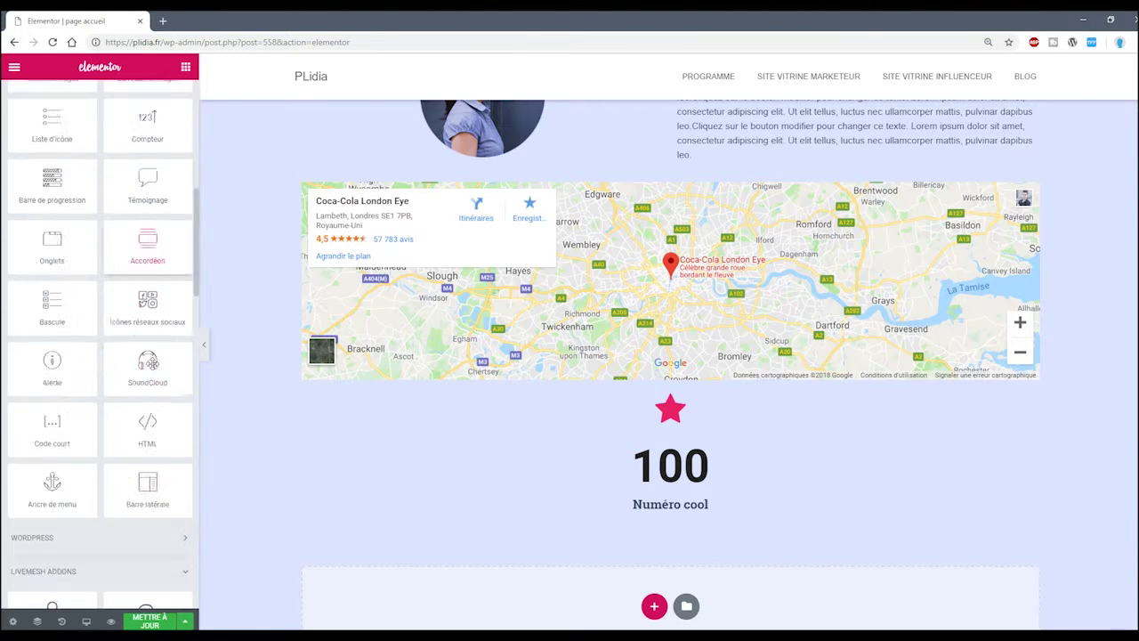
{"action": "scroll", "coordinate": [155, 356], "scroll_direction": "down", "scroll_amount": 1}
{"action": "scroll", "coordinate": [115, 331], "scroll_direction": "down", "scroll_amount": 3}
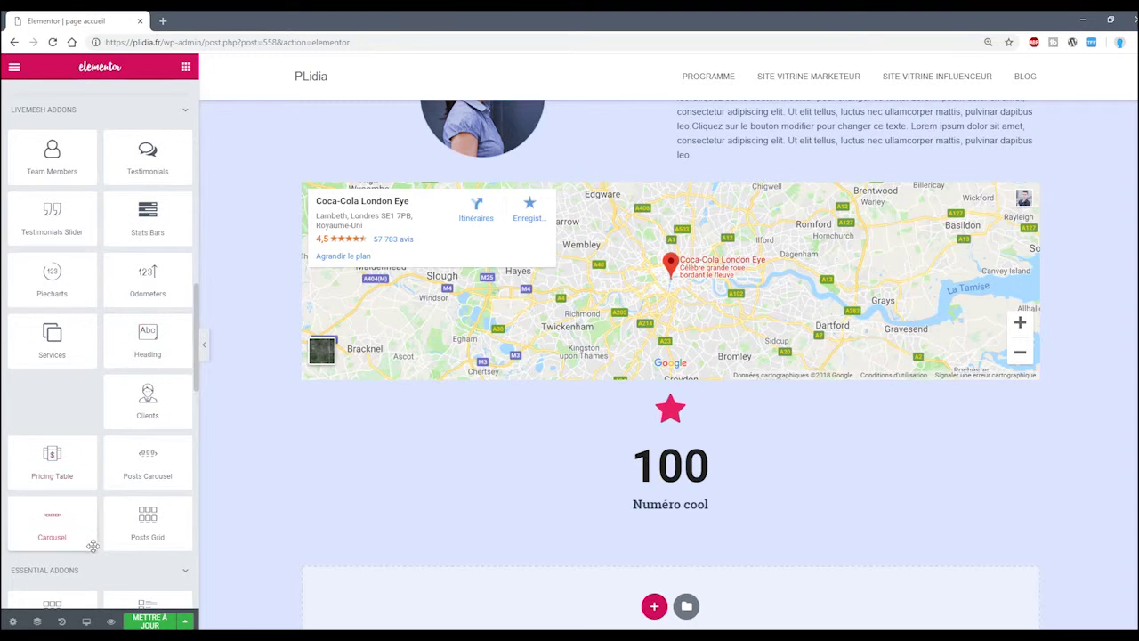
{"action": "left_click_drag", "start_coordinate": [149, 392], "coordinate": [579, 475]}
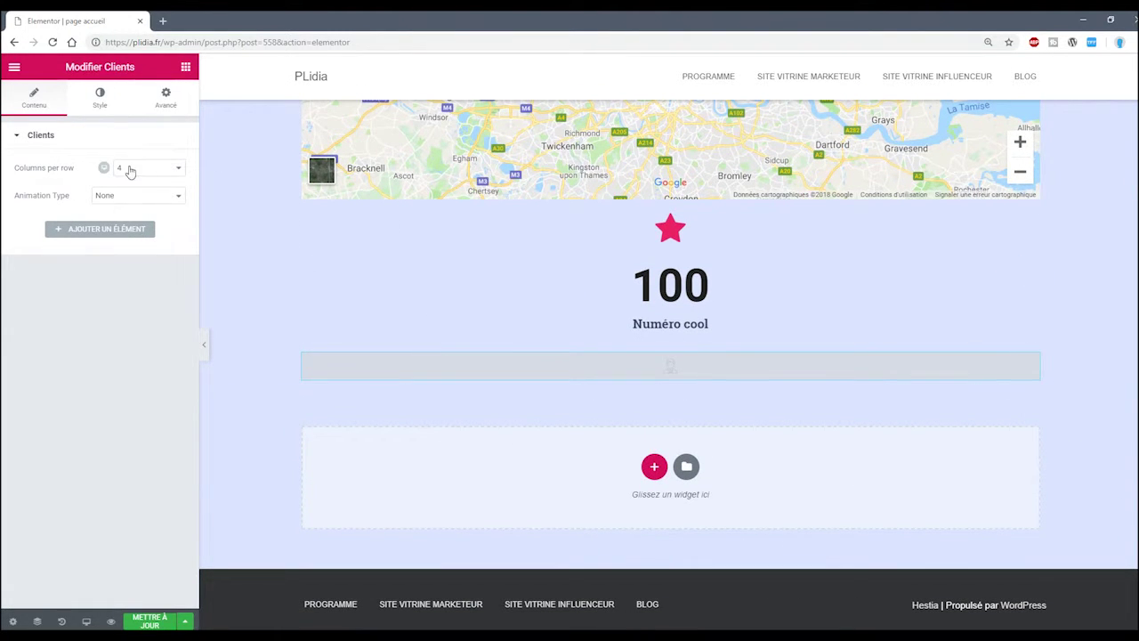
{"action": "left_click", "coordinate": [1030, 363]}
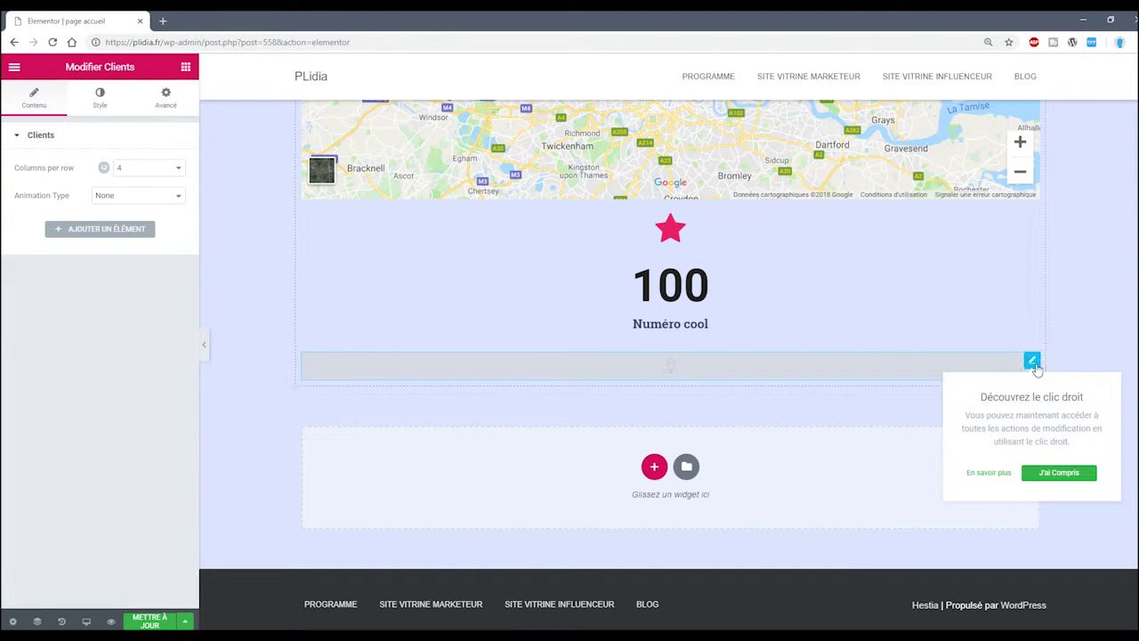
{"action": "right_click", "coordinate": [1034, 365]}
{"action": "left_click", "coordinate": [1089, 561]}
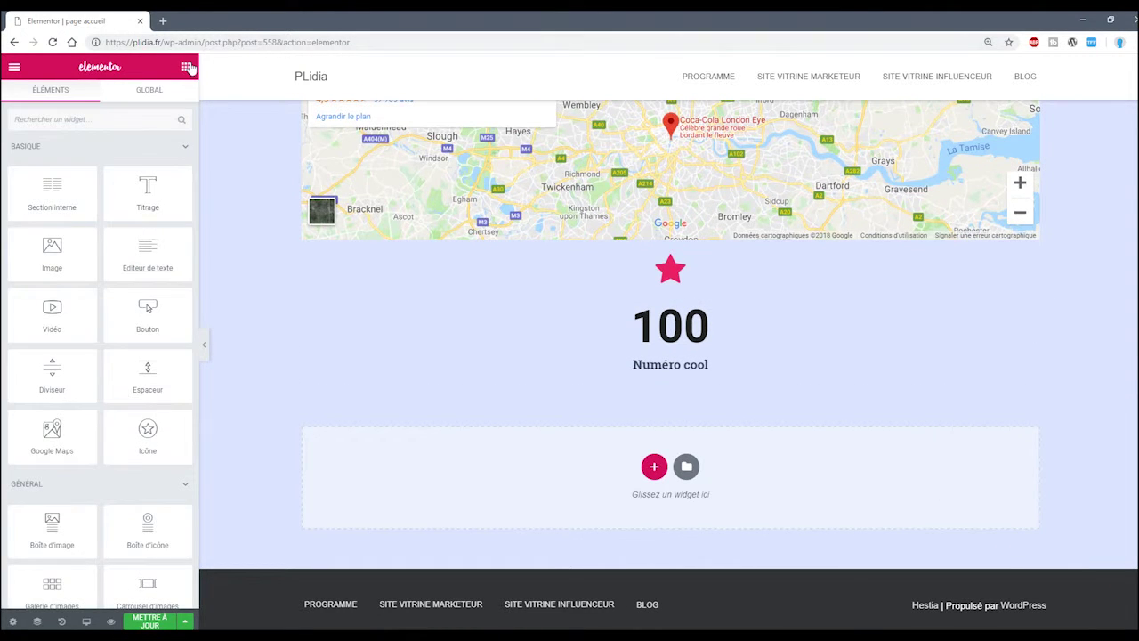
Step: Place an EA Pricing Table widget below the counter and review its style and content settings
{"action": "scroll", "coordinate": [151, 373], "scroll_direction": "down", "scroll_amount": 15}
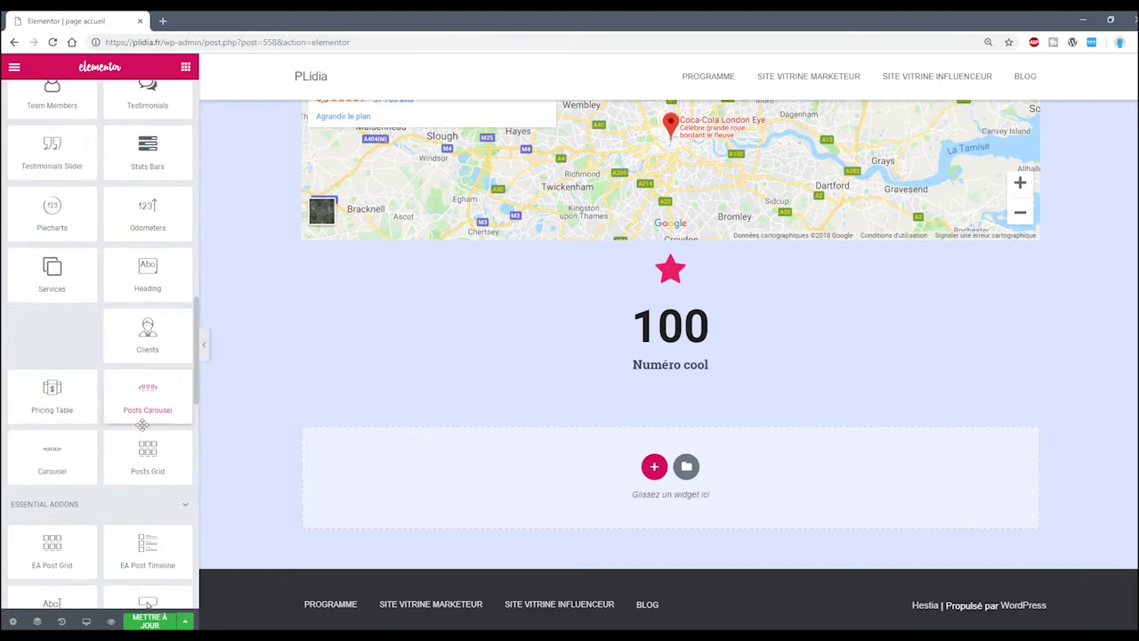
{"action": "scroll", "coordinate": [107, 420], "scroll_direction": "down", "scroll_amount": 2}
{"action": "left_click_drag", "start_coordinate": [148, 521], "coordinate": [652, 380]}
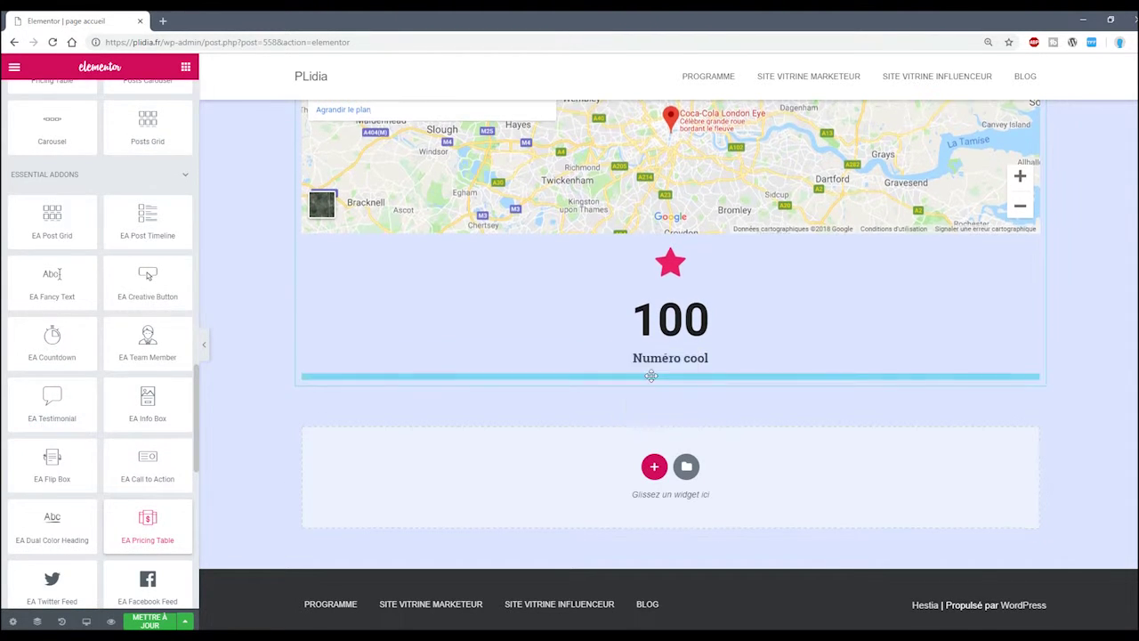
{"action": "scroll", "coordinate": [719, 338], "scroll_direction": "down", "scroll_amount": 2}
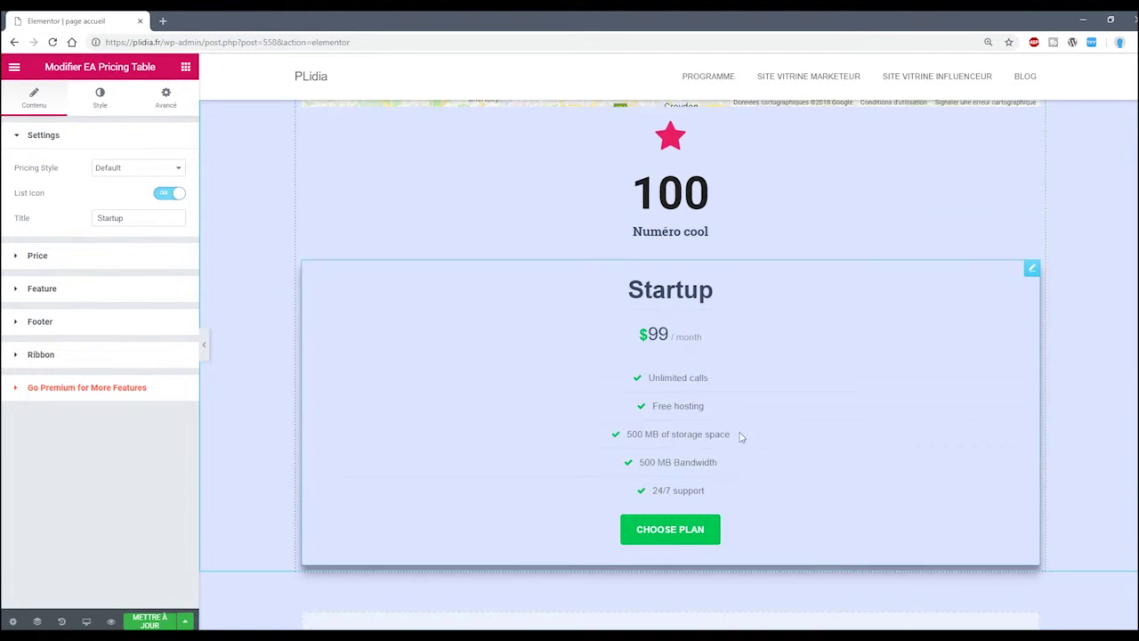
{"action": "left_click", "coordinate": [105, 104]}
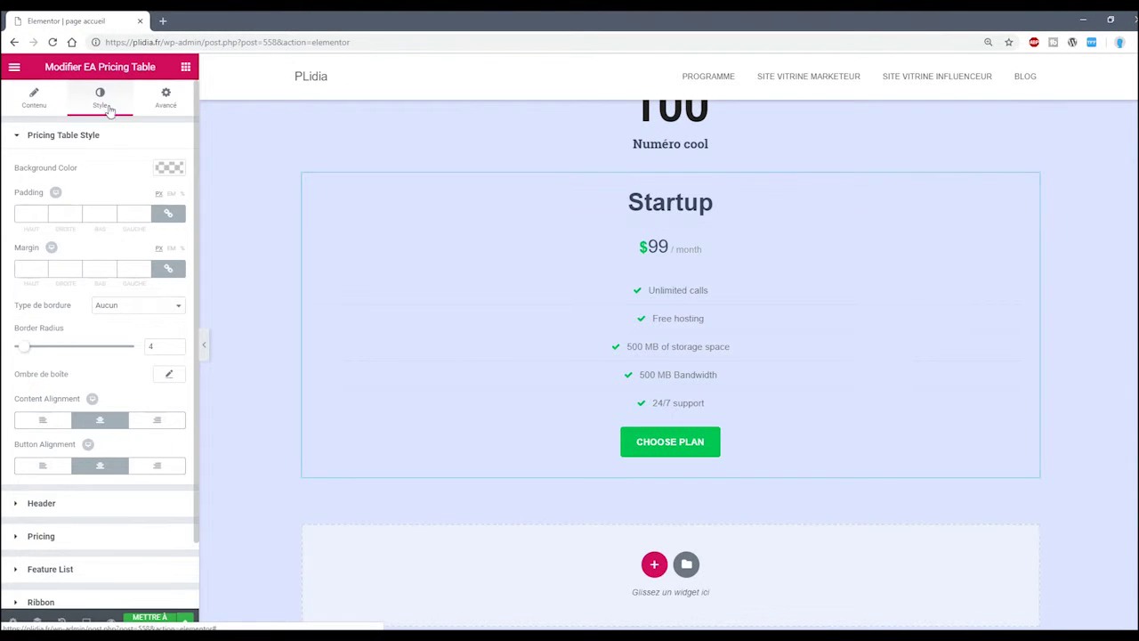
{"action": "left_click", "coordinate": [35, 100]}
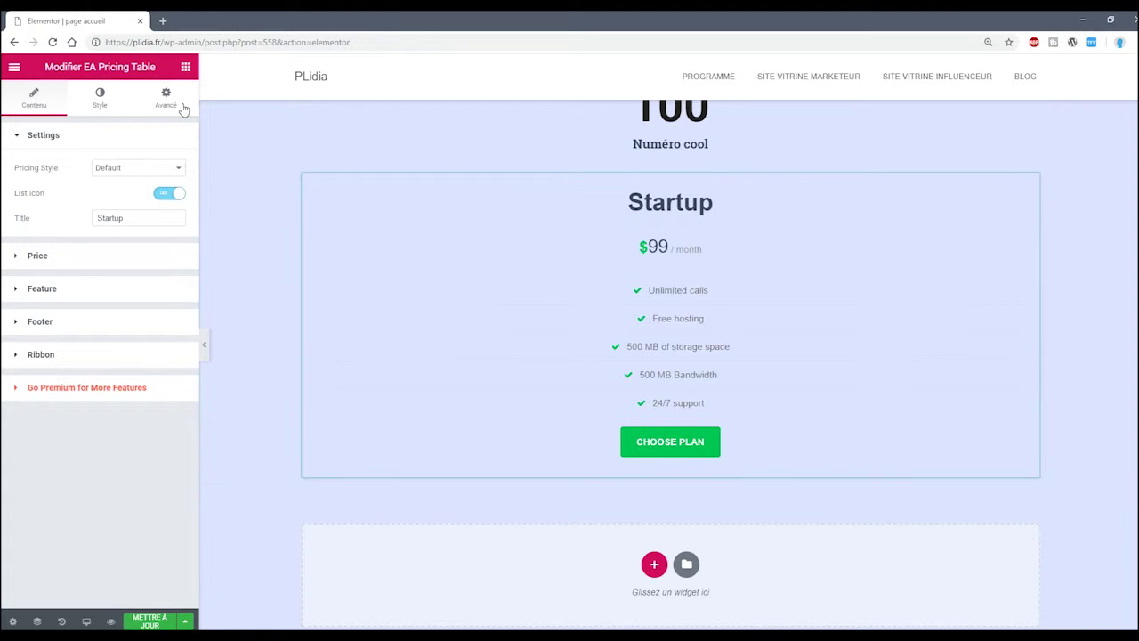
{"action": "left_click", "coordinate": [114, 103]}
Step: Return to the widget list and look through the remaining addon widgets down to the Orbit Fox addons
{"action": "left_click", "coordinate": [185, 67]}
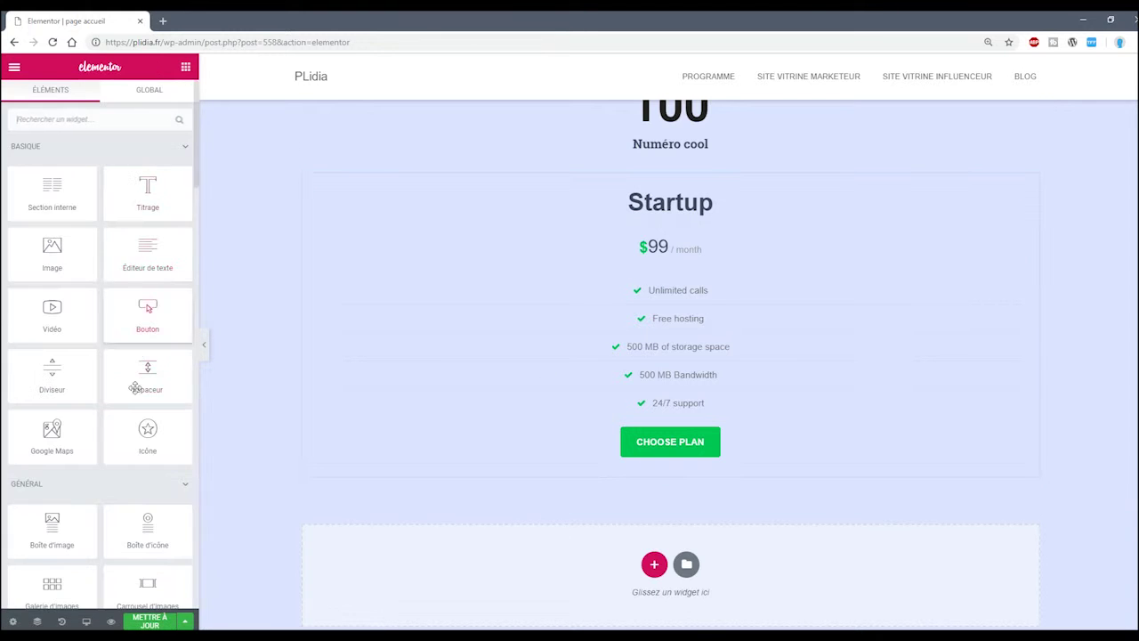
{"action": "scroll", "coordinate": [110, 181], "scroll_direction": "down", "scroll_amount": 3}
{"action": "scroll", "coordinate": [172, 418], "scroll_direction": "down", "scroll_amount": 15}
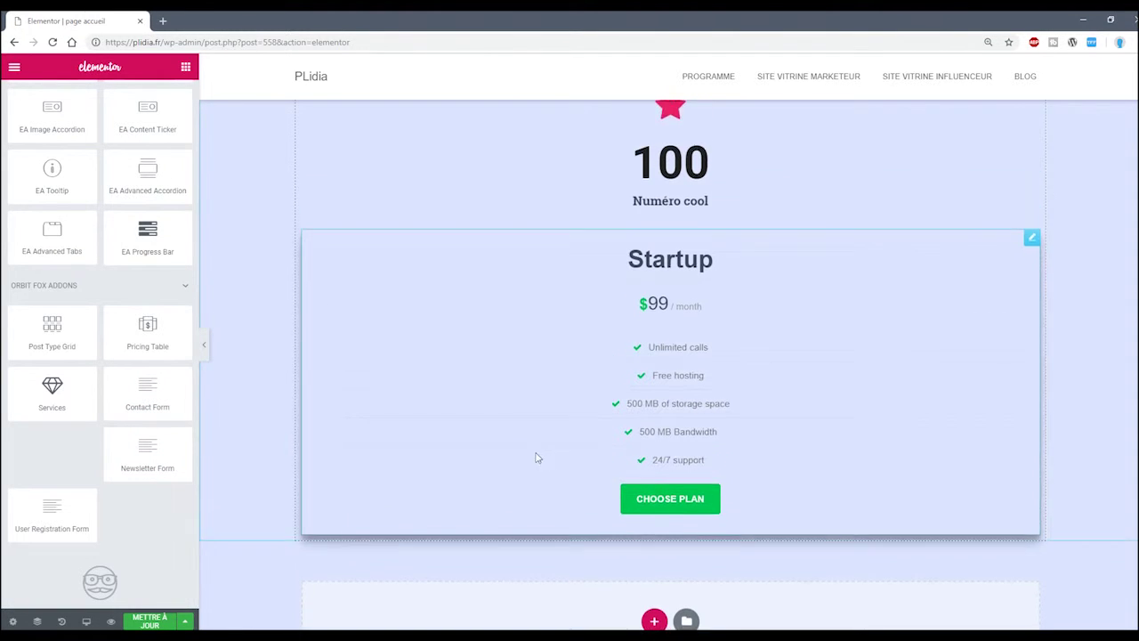
Step: Open the template library from the empty area below the pricing table and browse the available page templates
{"action": "scroll", "coordinate": [718, 529], "scroll_direction": "down", "scroll_amount": 2}
{"action": "left_click", "coordinate": [687, 467]}
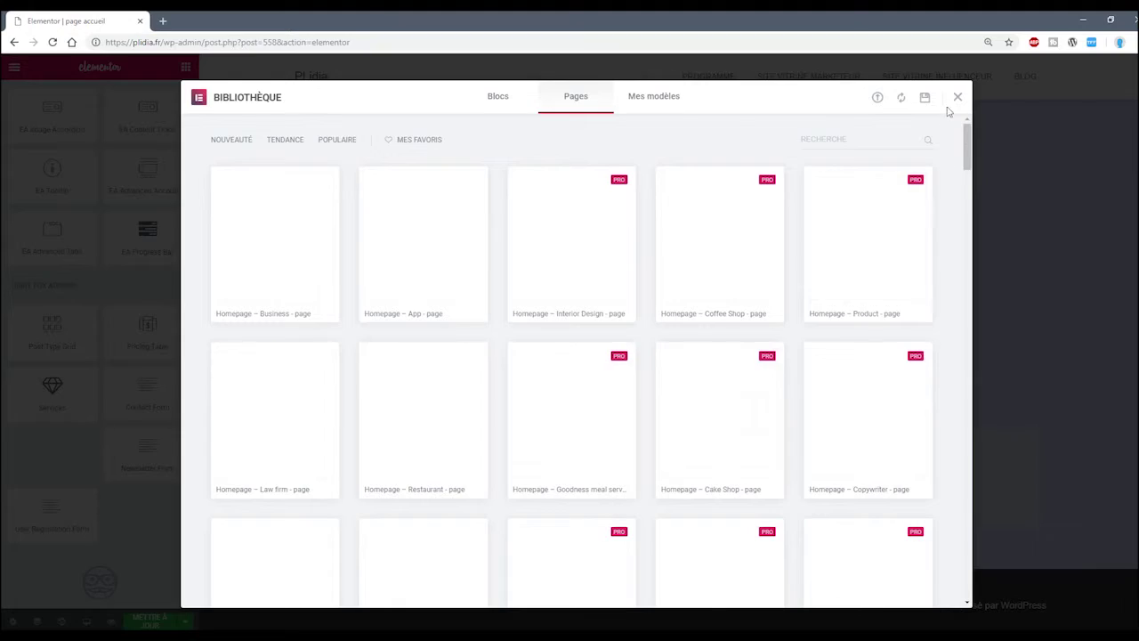
{"action": "left_click", "coordinate": [956, 96]}
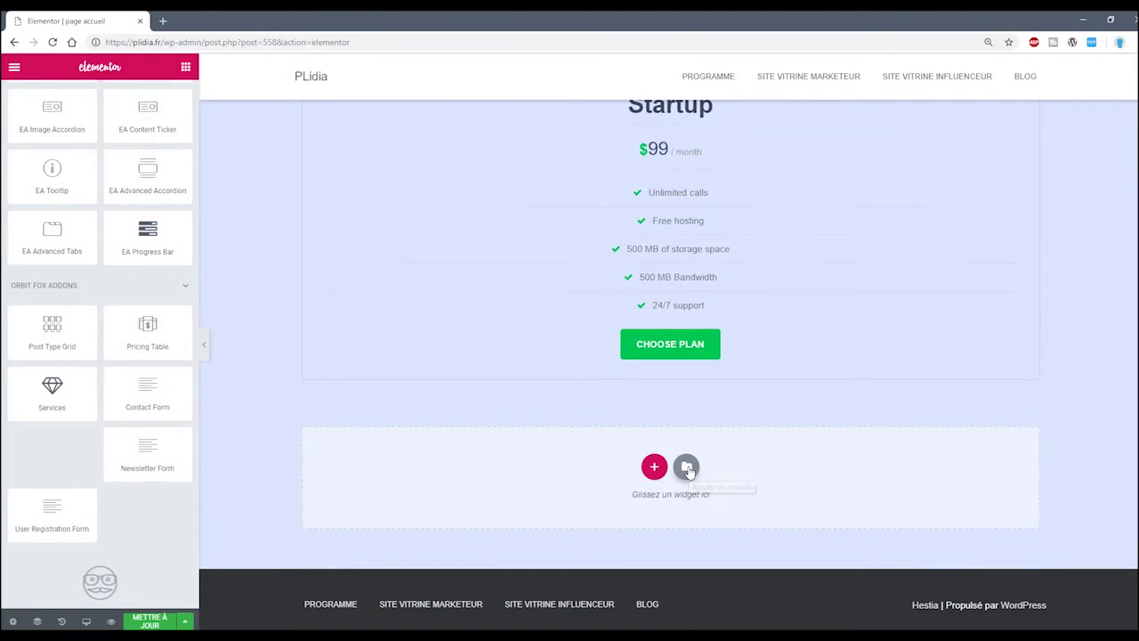
{"action": "left_click", "coordinate": [687, 467]}
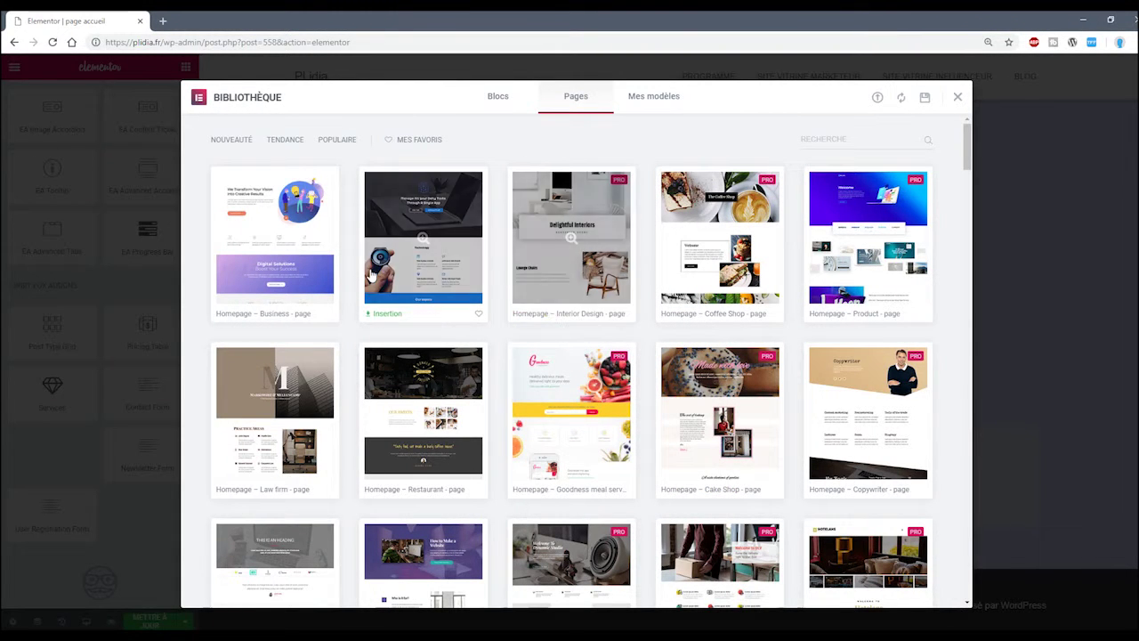
{"action": "scroll", "coordinate": [537, 387], "scroll_direction": "down", "scroll_amount": 2}
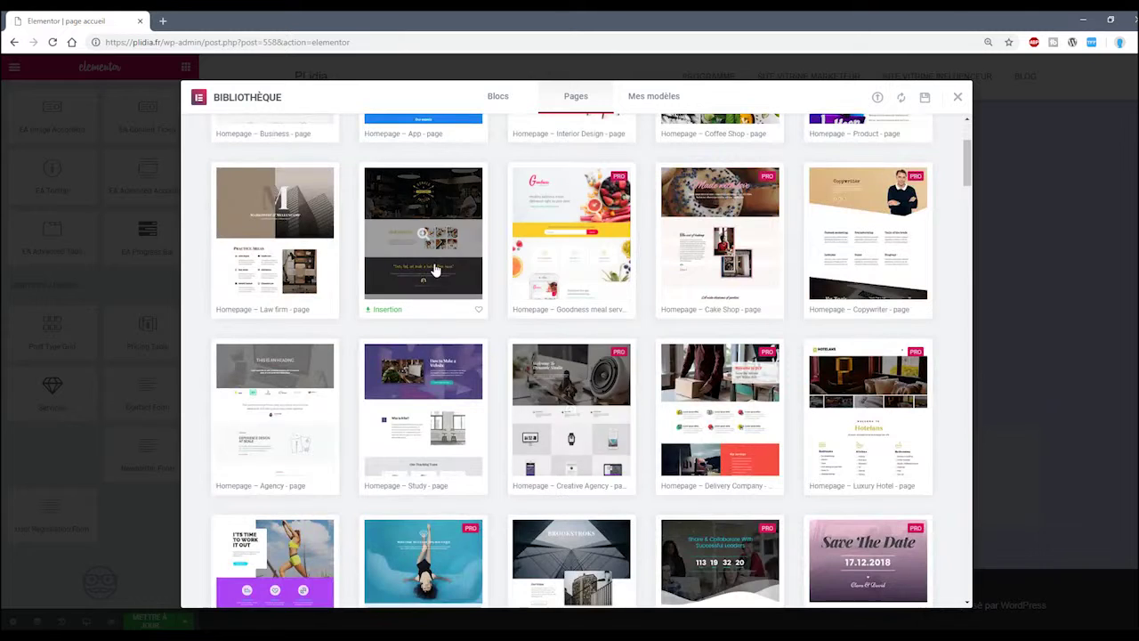
{"action": "scroll", "coordinate": [437, 270], "scroll_direction": "down", "scroll_amount": 2}
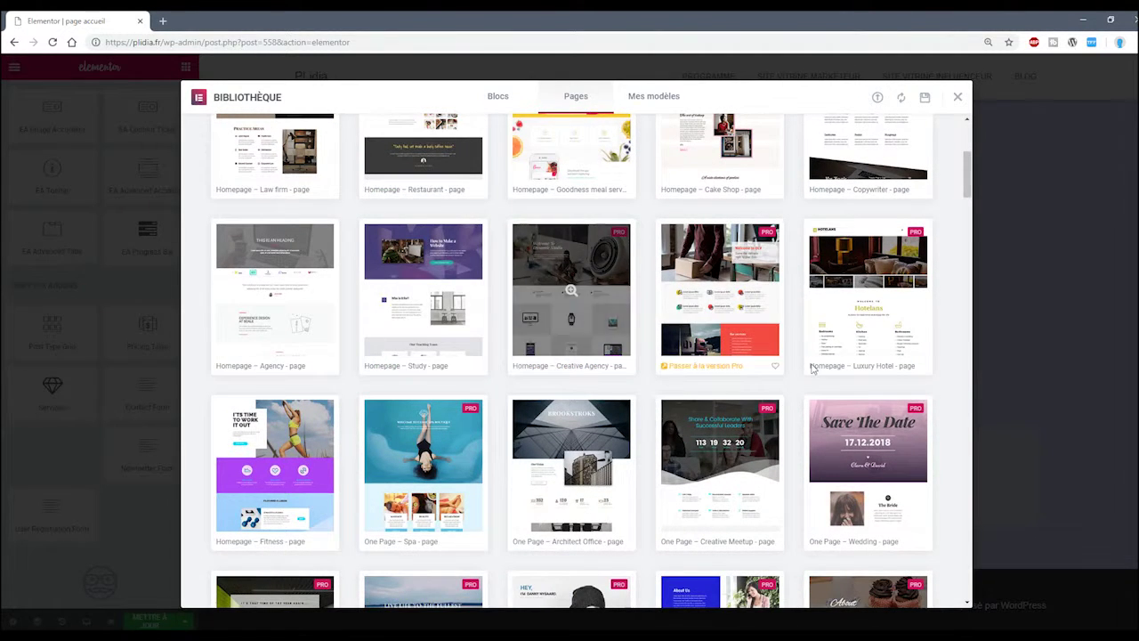
{"action": "scroll", "coordinate": [868, 285], "scroll_direction": "down", "scroll_amount": 1}
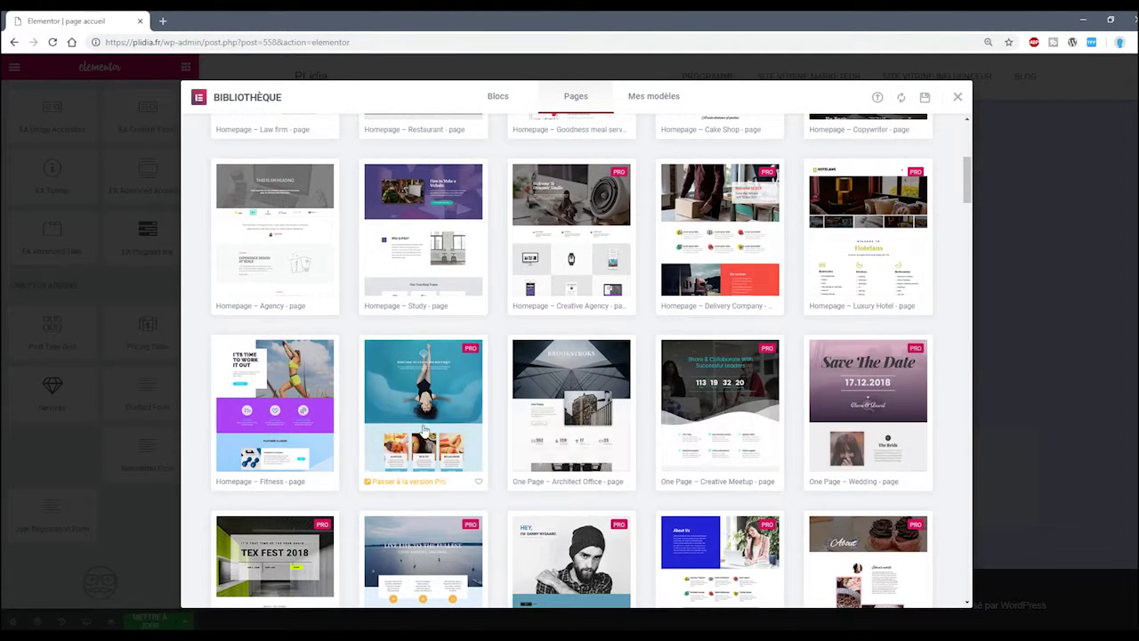
{"action": "scroll", "coordinate": [277, 325], "scroll_direction": "up", "scroll_amount": 1}
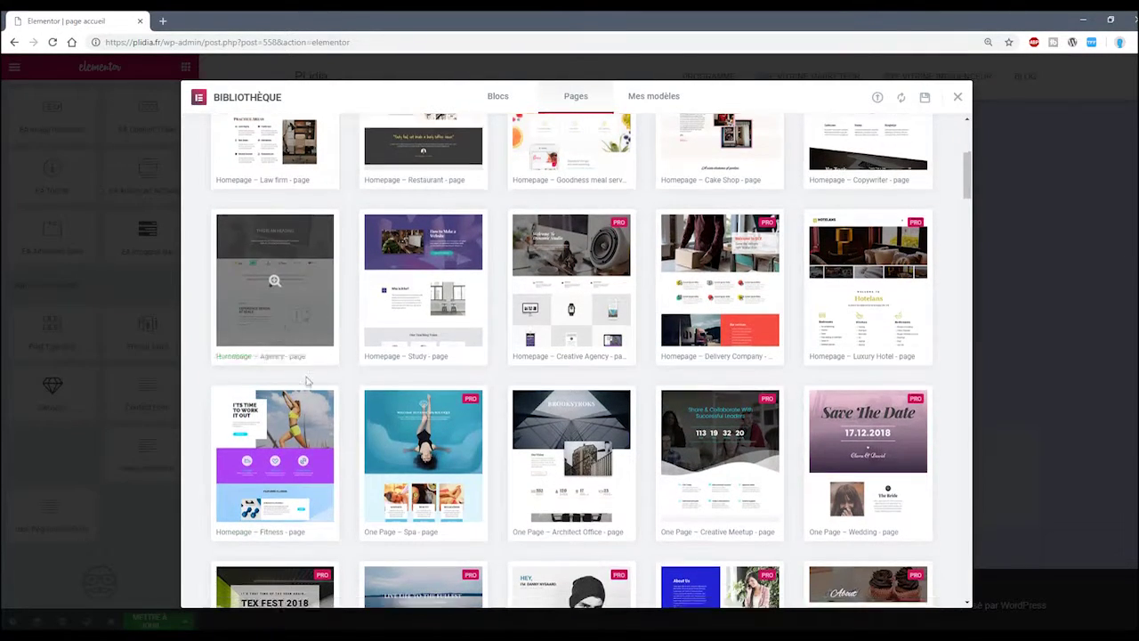
{"action": "scroll", "coordinate": [276, 374], "scroll_direction": "down", "scroll_amount": 6}
{"action": "scroll", "coordinate": [302, 458], "scroll_direction": "down", "scroll_amount": 1}
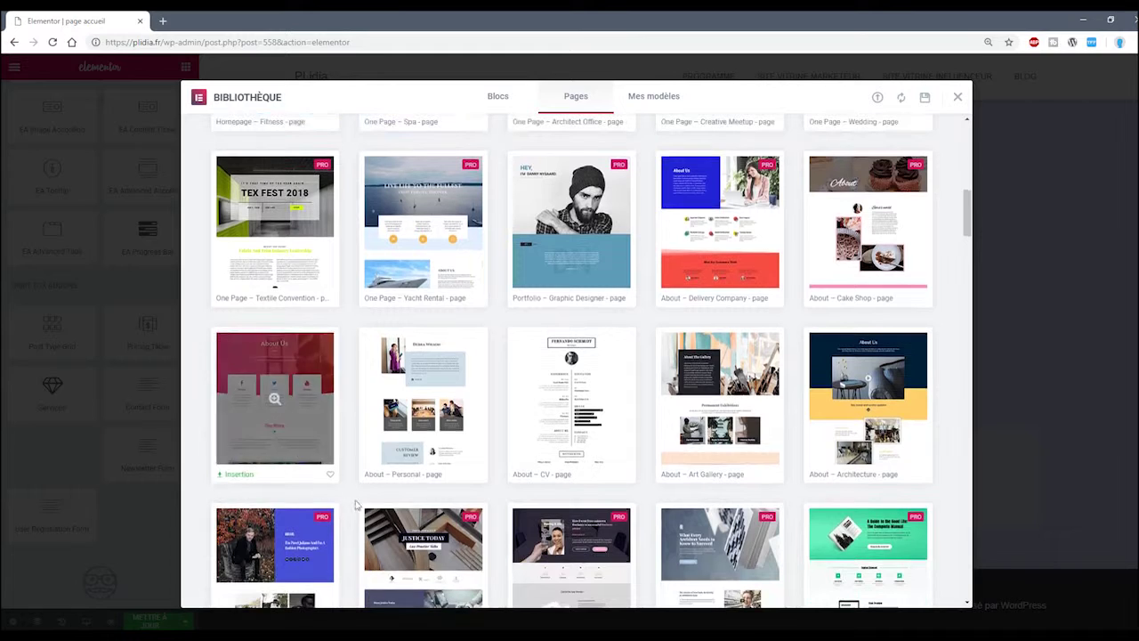
{"action": "scroll", "coordinate": [440, 432], "scroll_direction": "down", "scroll_amount": 1}
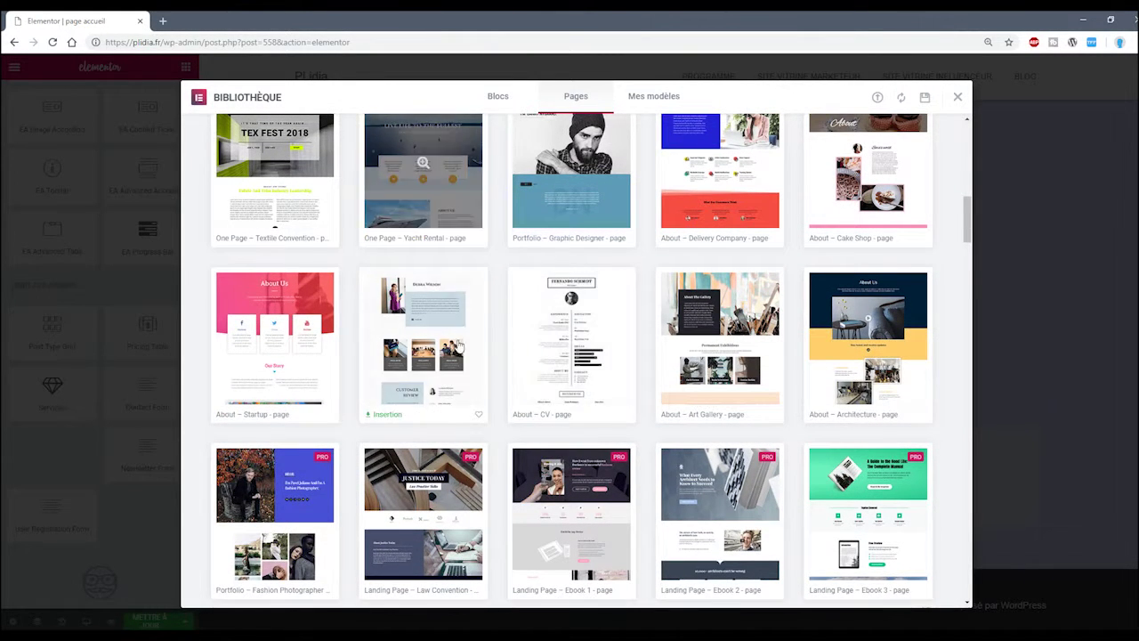
{"action": "scroll", "coordinate": [427, 373], "scroll_direction": "down", "scroll_amount": 2}
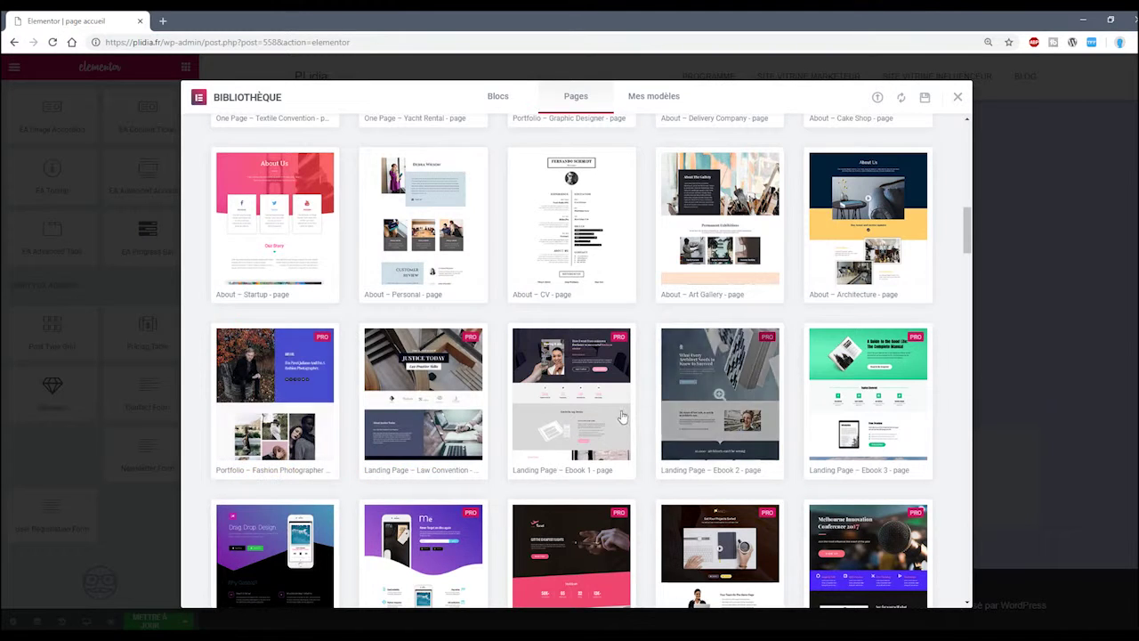
{"action": "scroll", "coordinate": [877, 442], "scroll_direction": "down", "scroll_amount": 3}
{"action": "scroll", "coordinate": [876, 442], "scroll_direction": "down", "scroll_amount": 1}
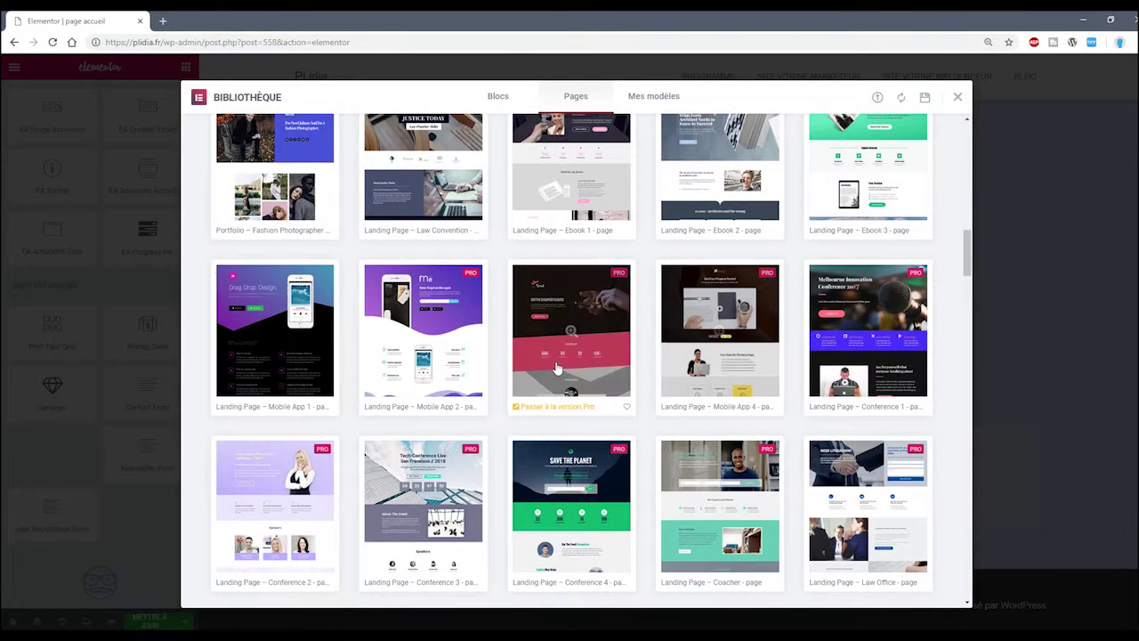
Step: Preview the Landing Page – Mobile App 1 template from top to bottom and close the library
{"action": "left_click", "coordinate": [275, 331]}
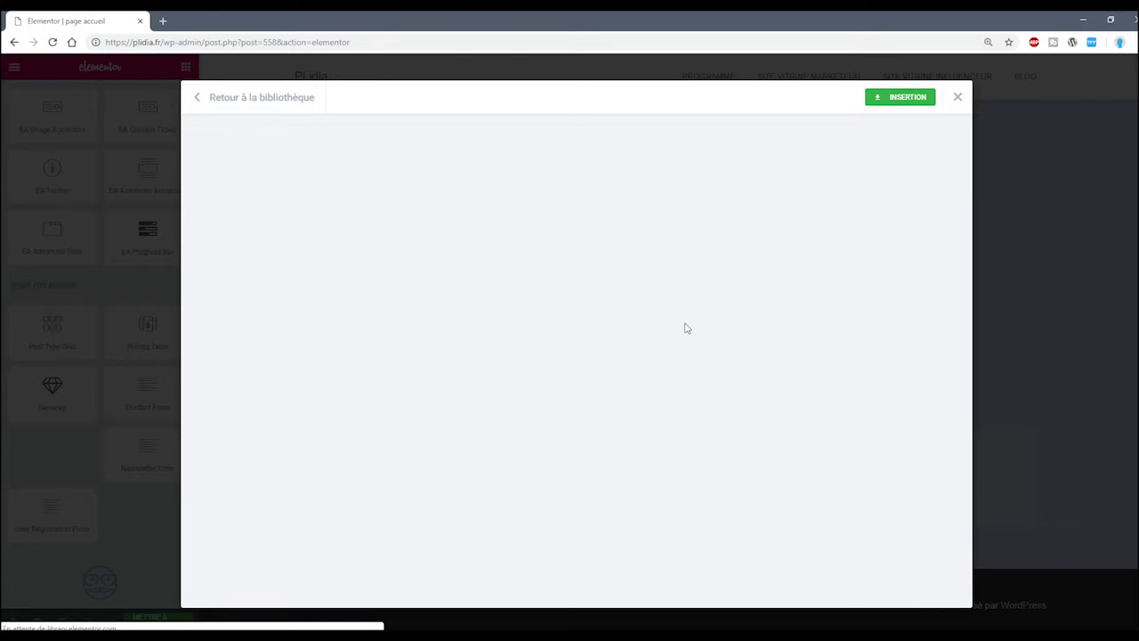
{"action": "scroll", "coordinate": [651, 330], "scroll_direction": "down", "scroll_amount": 12}
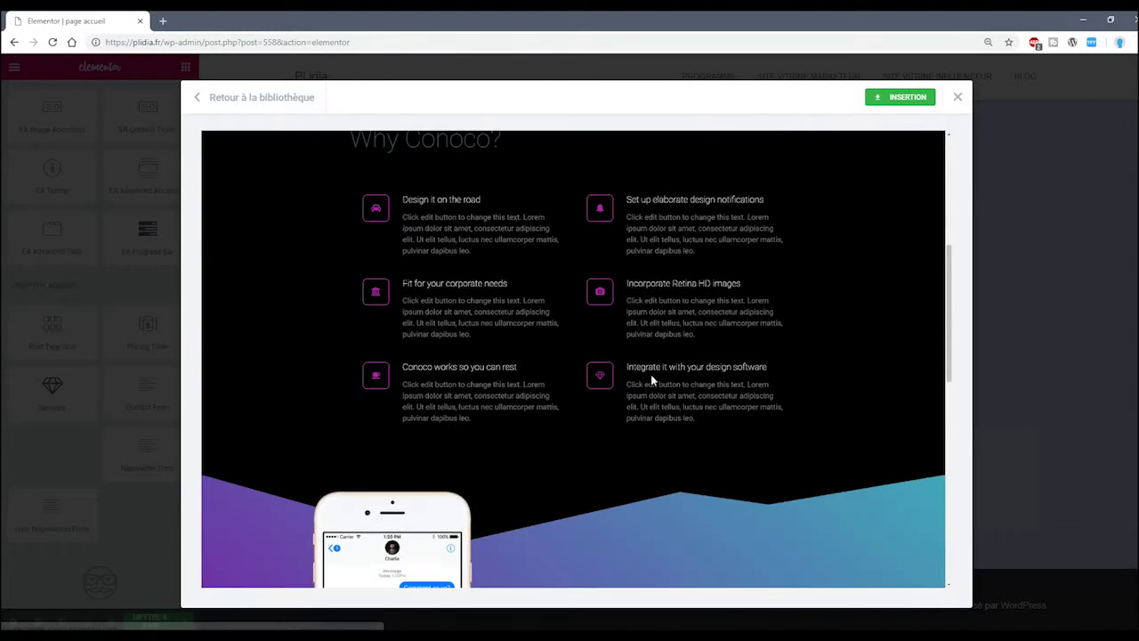
{"action": "scroll", "coordinate": [642, 395], "scroll_direction": "down", "scroll_amount": 2}
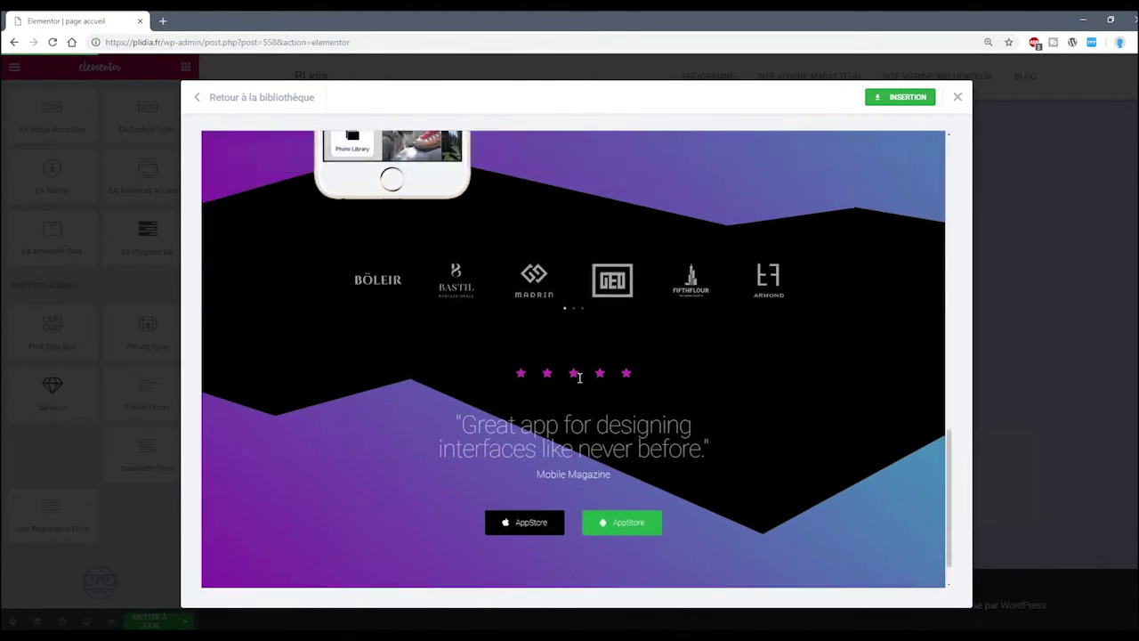
{"action": "scroll", "coordinate": [580, 378], "scroll_direction": "up", "scroll_amount": 15}
{"action": "scroll", "coordinate": [715, 202], "scroll_direction": "up", "scroll_amount": 1}
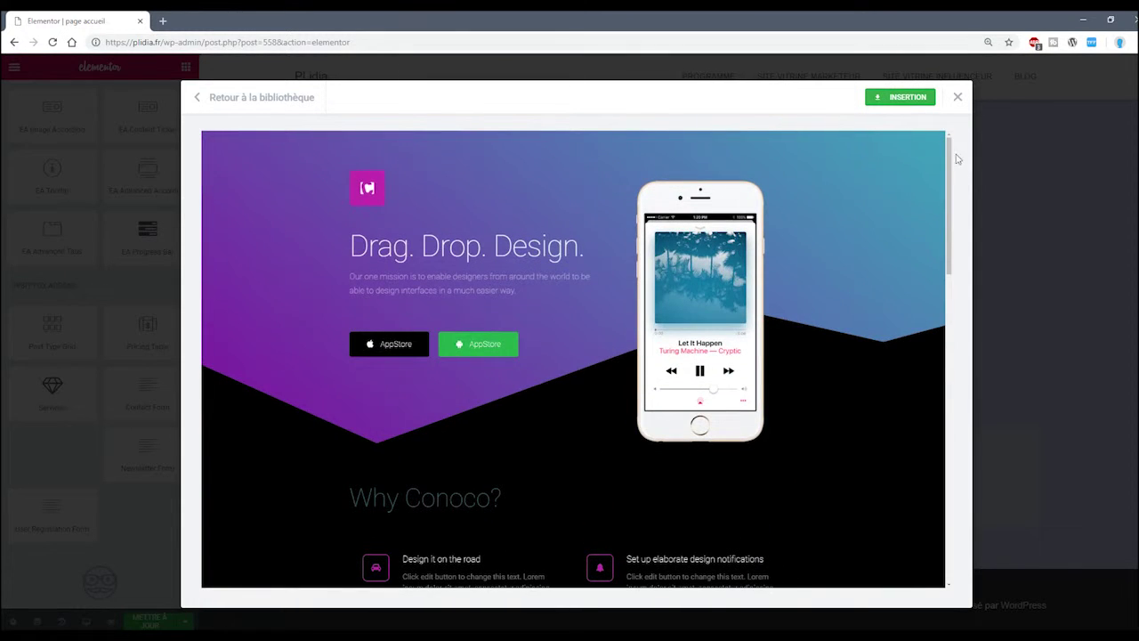
{"action": "left_click", "coordinate": [956, 98]}
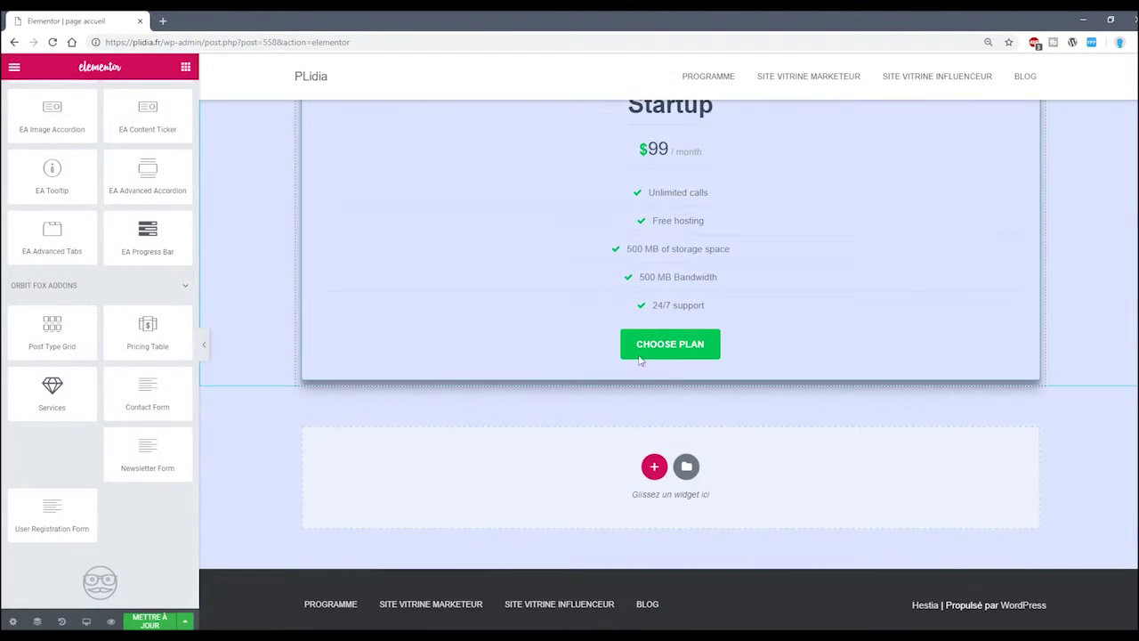
Step: Preview the Homepage – Law firm page template from the library and insert it below the pricing table
{"action": "left_click", "coordinate": [686, 465]}
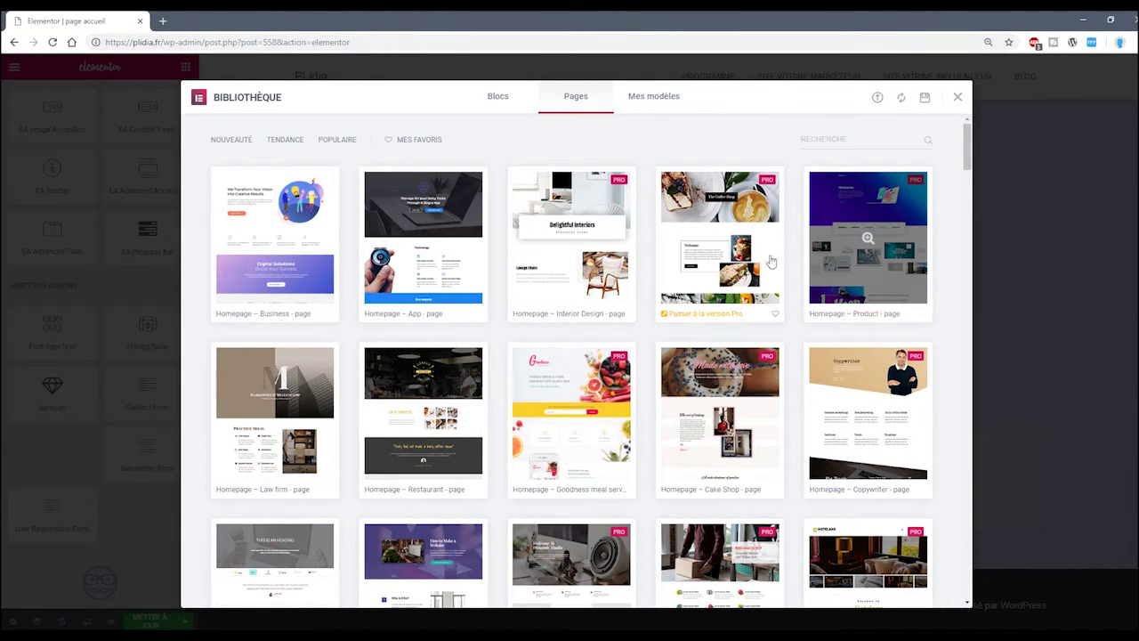
{"action": "scroll", "coordinate": [284, 373], "scroll_direction": "down", "scroll_amount": 2}
{"action": "left_click", "coordinate": [287, 317]}
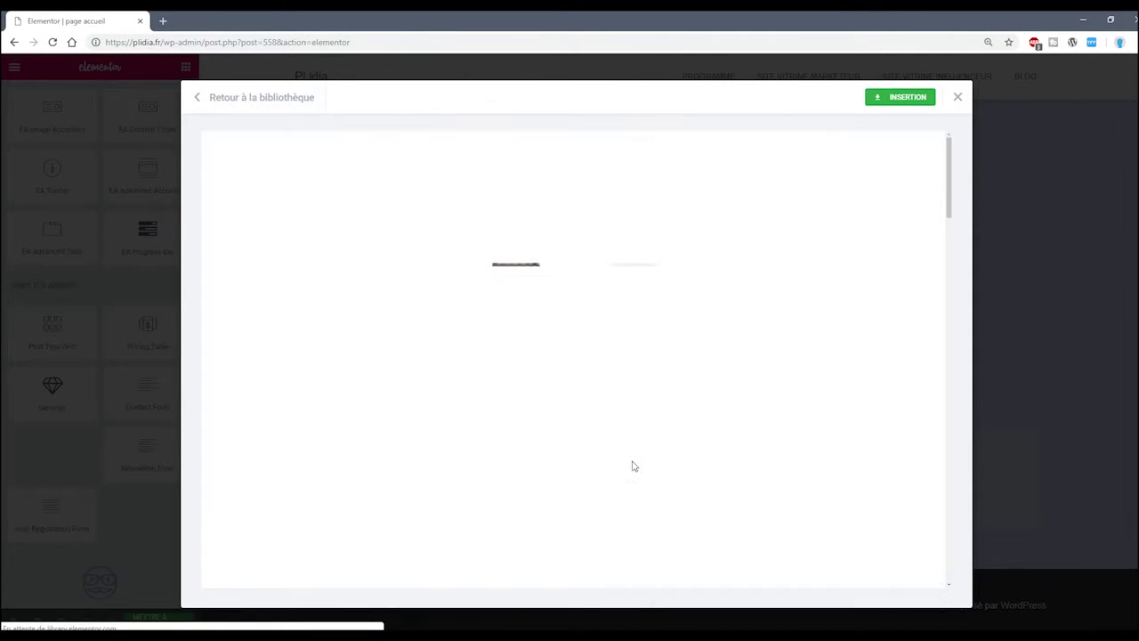
{"action": "scroll", "coordinate": [676, 391], "scroll_direction": "down", "scroll_amount": 1}
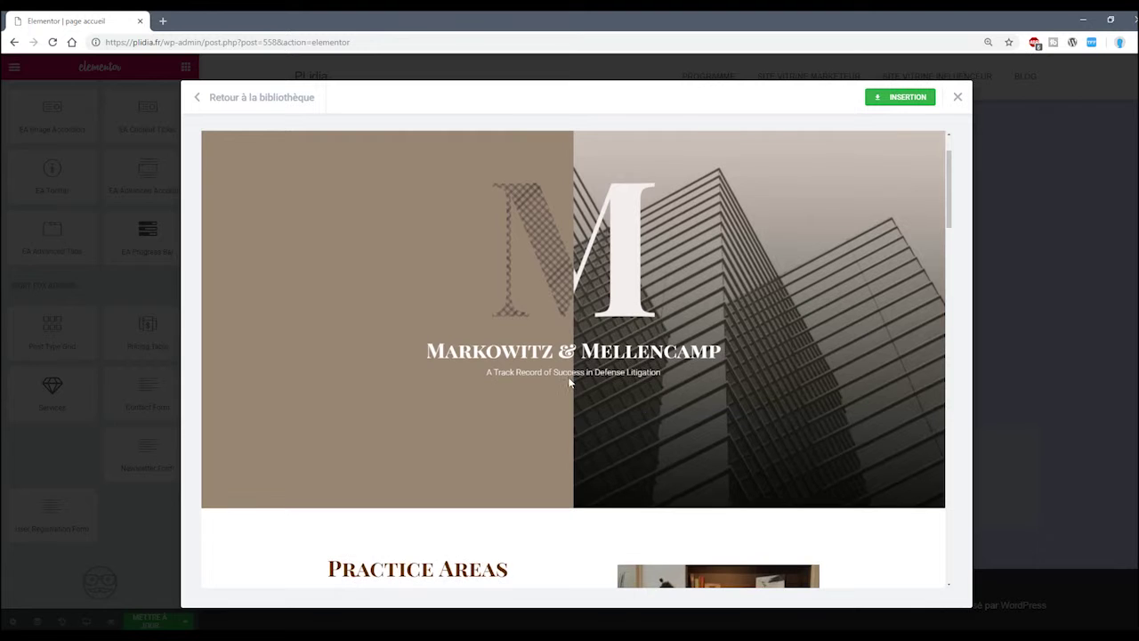
{"action": "scroll", "coordinate": [679, 384], "scroll_direction": "down", "scroll_amount": 8}
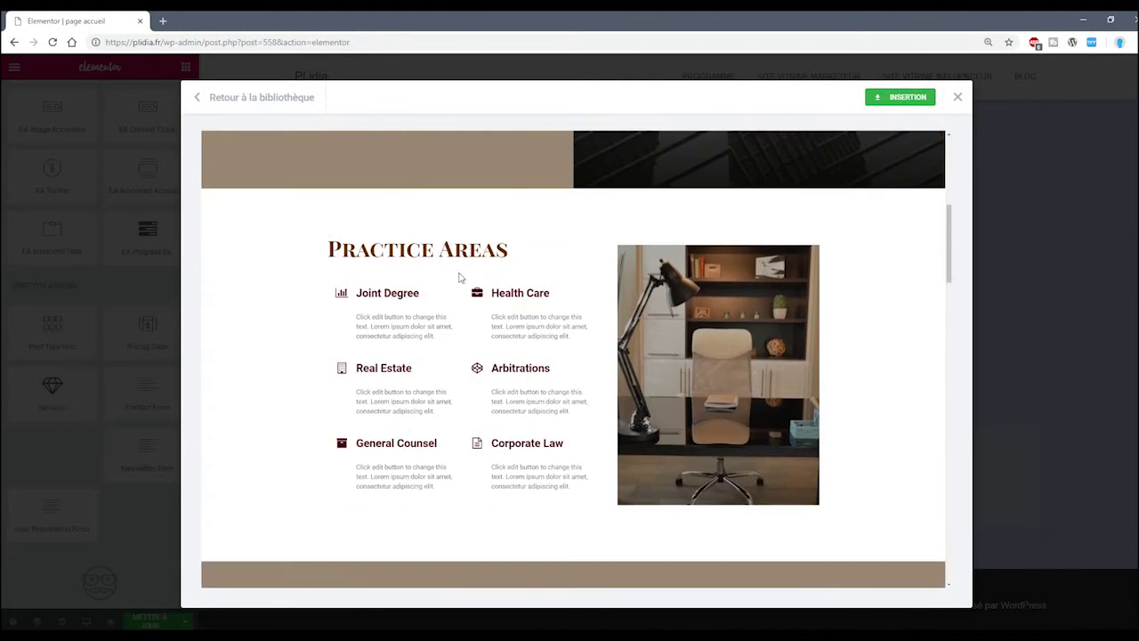
{"action": "scroll", "coordinate": [677, 392], "scroll_direction": "down", "scroll_amount": 10}
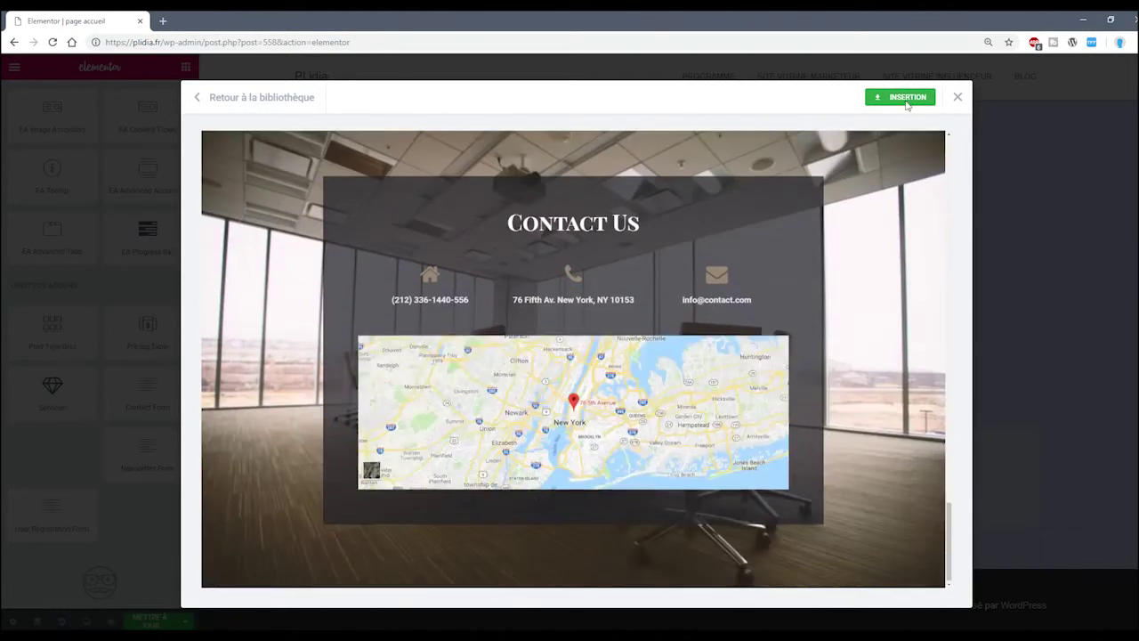
{"action": "left_click", "coordinate": [900, 96]}
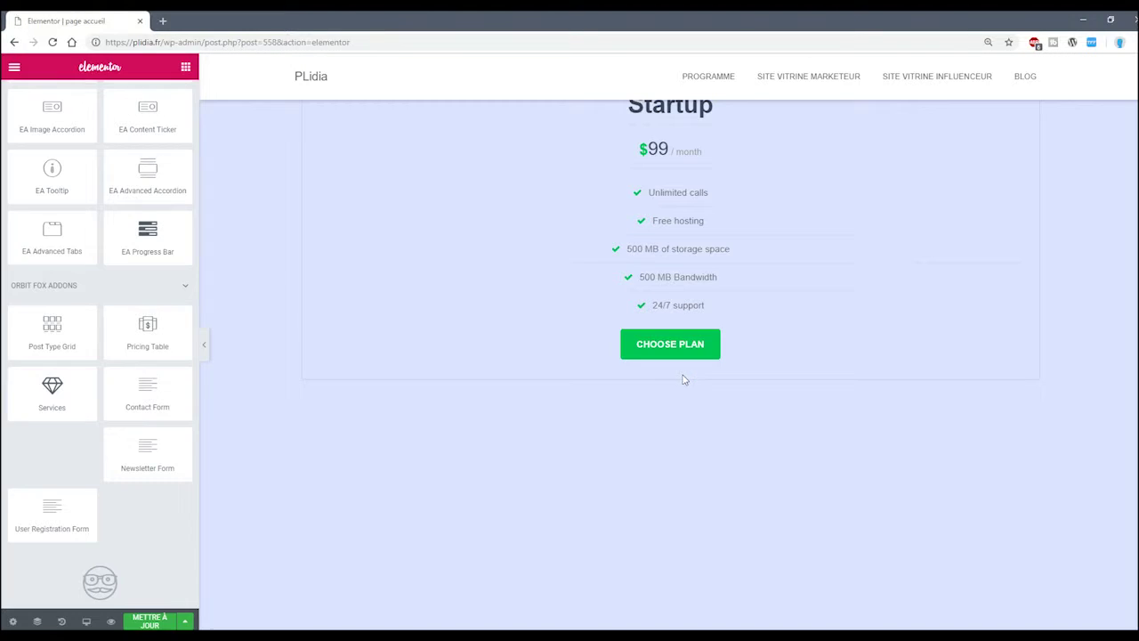
Step: Look through the inserted law firm template from its hero and Practice Areas to the firm partners and the New York map
{"action": "scroll", "coordinate": [677, 383], "scroll_direction": "down", "scroll_amount": 7}
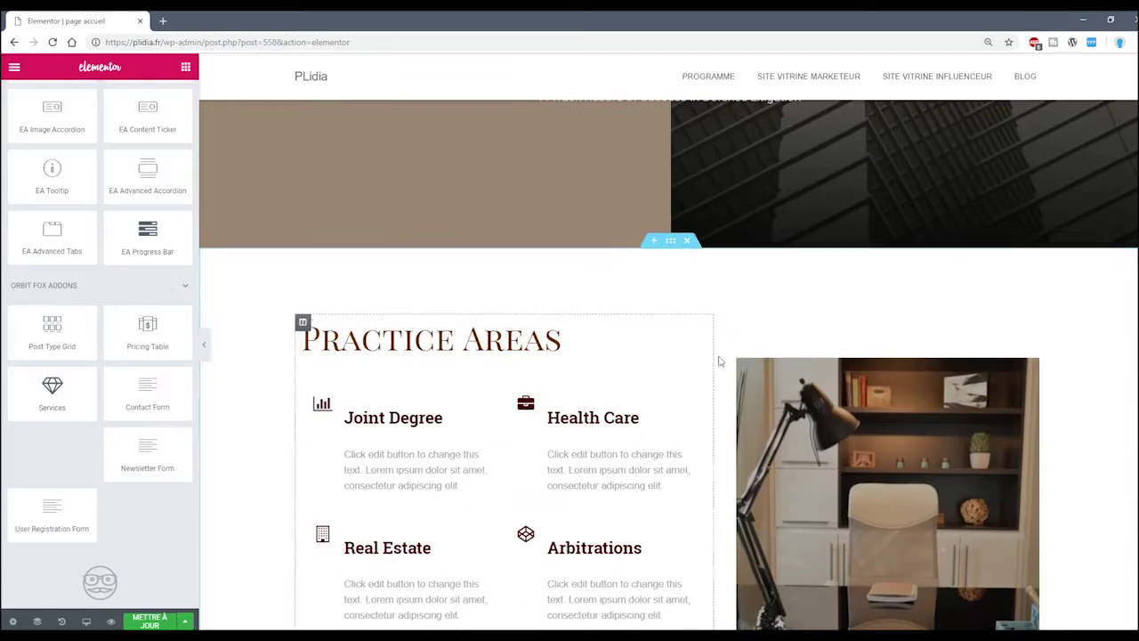
{"action": "scroll", "coordinate": [730, 197], "scroll_direction": "up", "scroll_amount": 5}
{"action": "scroll", "coordinate": [656, 302], "scroll_direction": "down", "scroll_amount": 7}
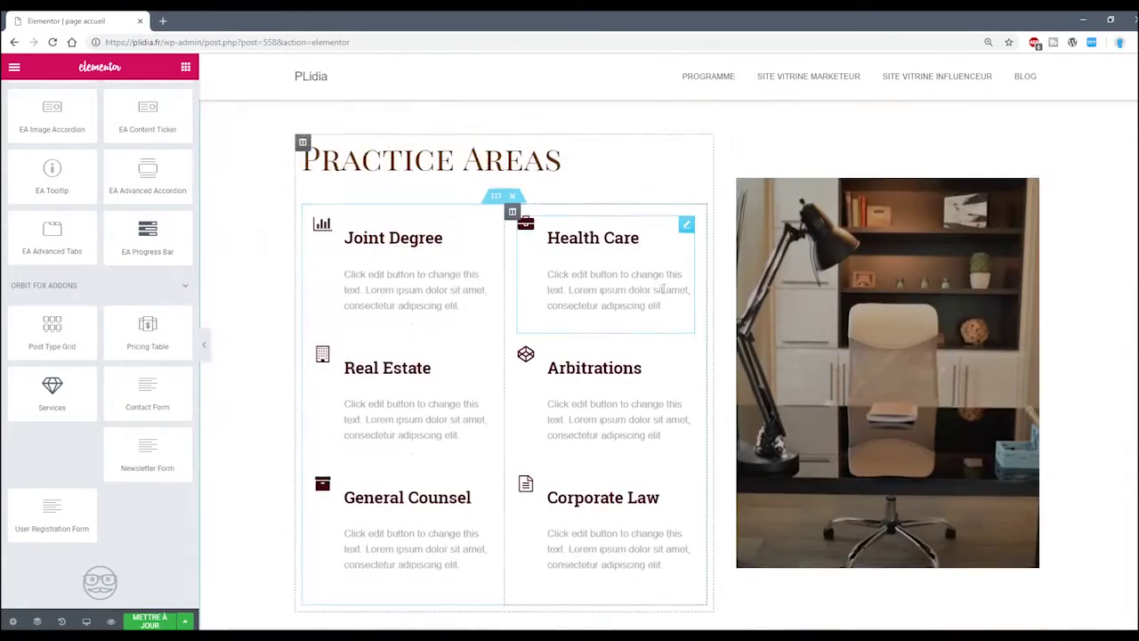
{"action": "scroll", "coordinate": [674, 284], "scroll_direction": "down", "scroll_amount": 7}
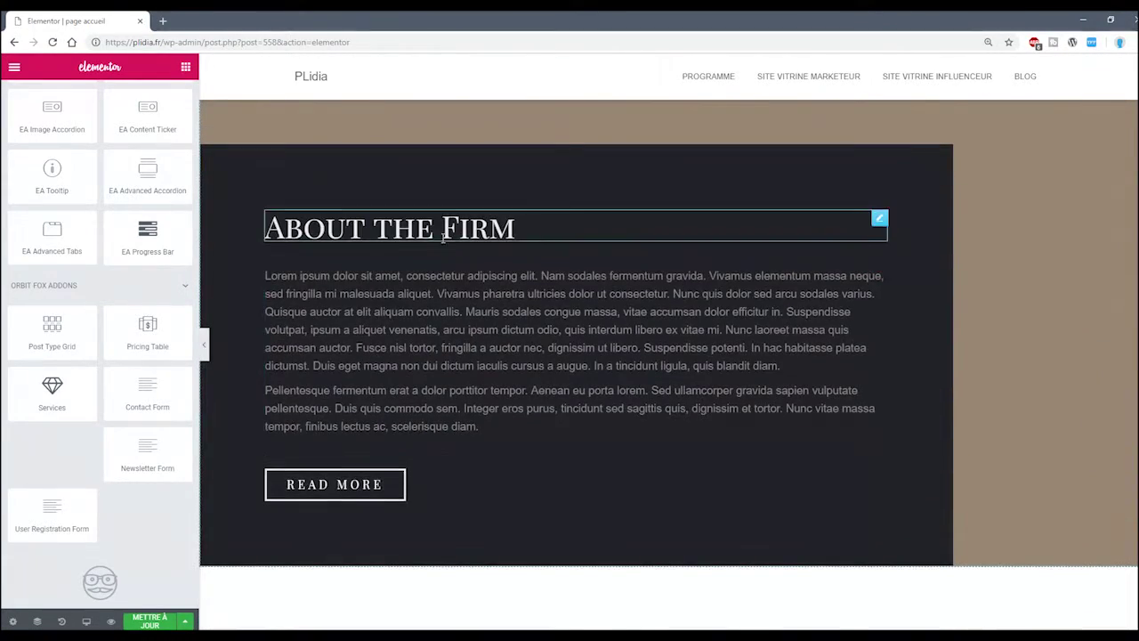
{"action": "scroll", "coordinate": [639, 267], "scroll_direction": "down", "scroll_amount": 4}
{"action": "scroll", "coordinate": [638, 257], "scroll_direction": "down", "scroll_amount": 3}
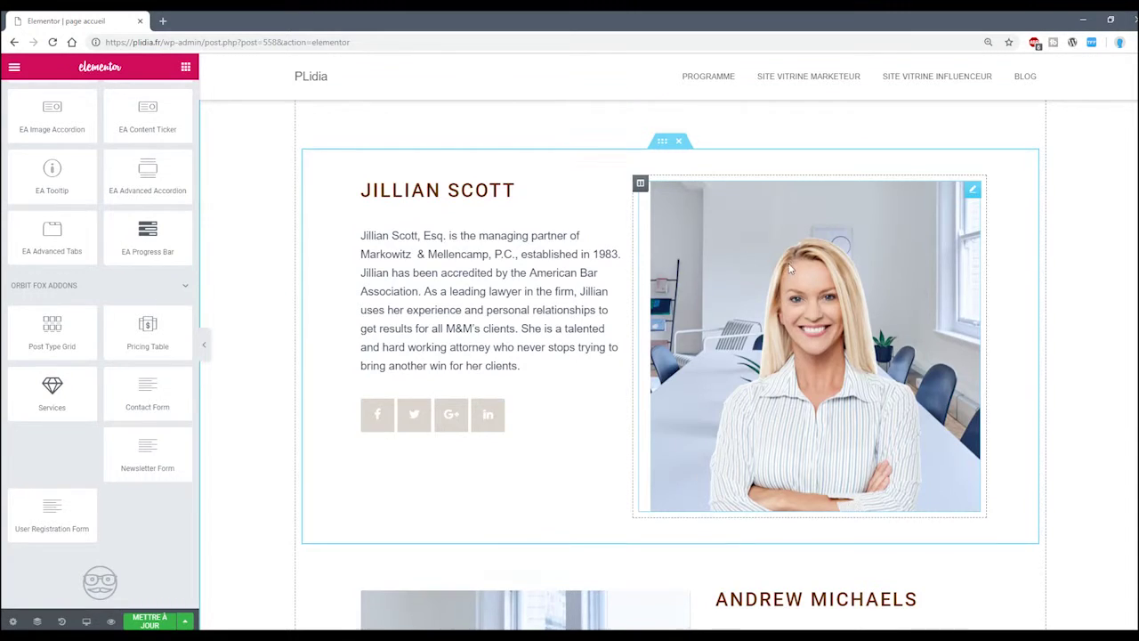
{"action": "scroll", "coordinate": [732, 209], "scroll_direction": "down", "scroll_amount": 15}
{"action": "scroll", "coordinate": [659, 328], "scroll_direction": "up", "scroll_amount": 1}
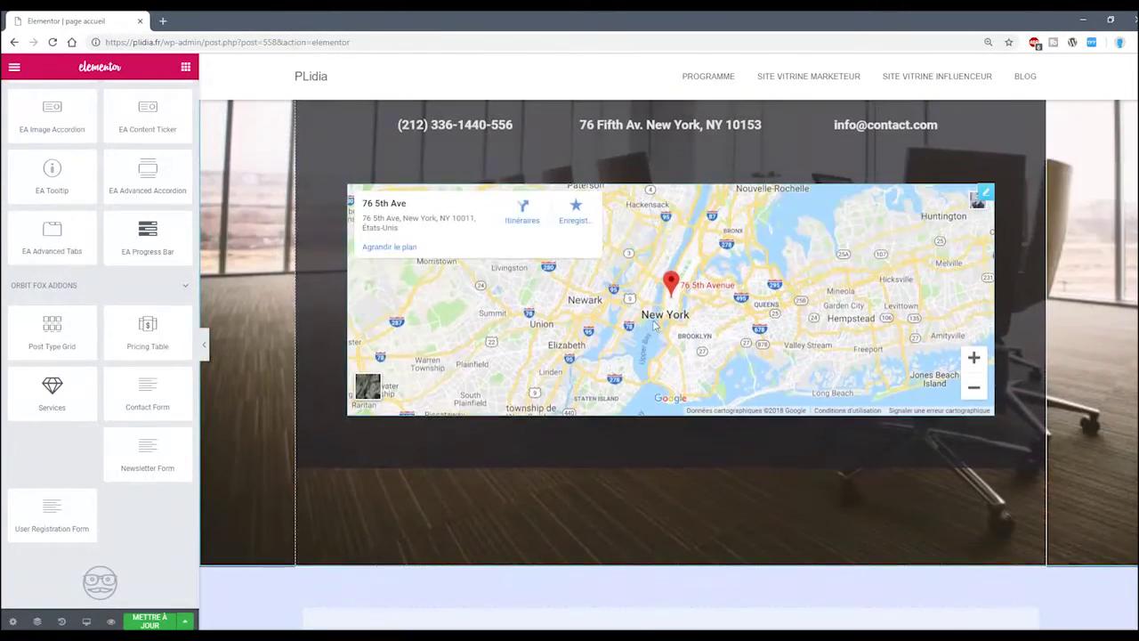
Step: Examine the template's Contact Us section with its contact details, background image and embedded map
{"action": "scroll", "coordinate": [822, 354], "scroll_direction": "down", "scroll_amount": 1}
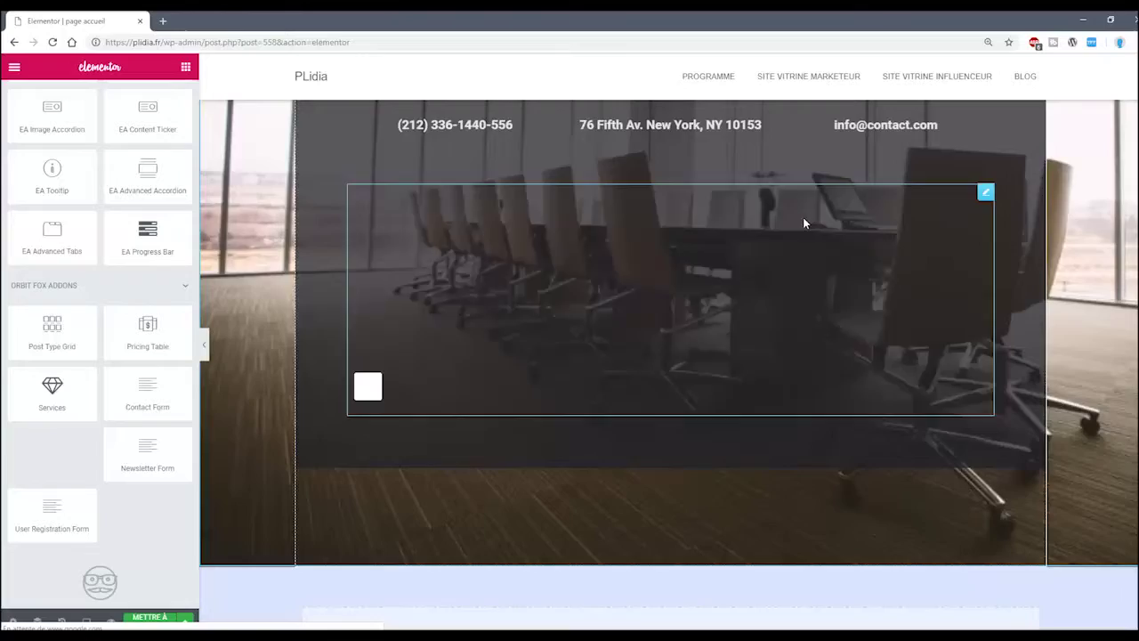
{"action": "scroll", "coordinate": [803, 217], "scroll_direction": "down", "scroll_amount": 2}
{"action": "scroll", "coordinate": [751, 287], "scroll_direction": "up", "scroll_amount": 8}
{"action": "scroll", "coordinate": [697, 320], "scroll_direction": "up", "scroll_amount": 3}
{"action": "scroll", "coordinate": [631, 368], "scroll_direction": "down", "scroll_amount": 8}
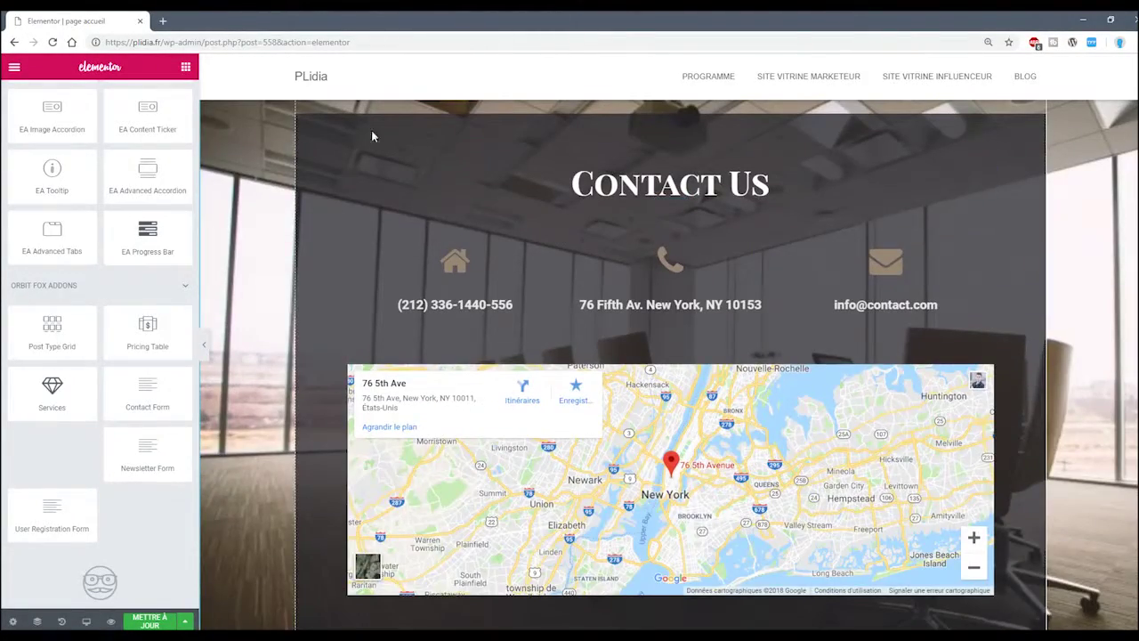
{"action": "scroll", "coordinate": [307, 125], "scroll_direction": "up", "scroll_amount": 2}
{"action": "scroll", "coordinate": [674, 324], "scroll_direction": "down", "scroll_amount": 4}
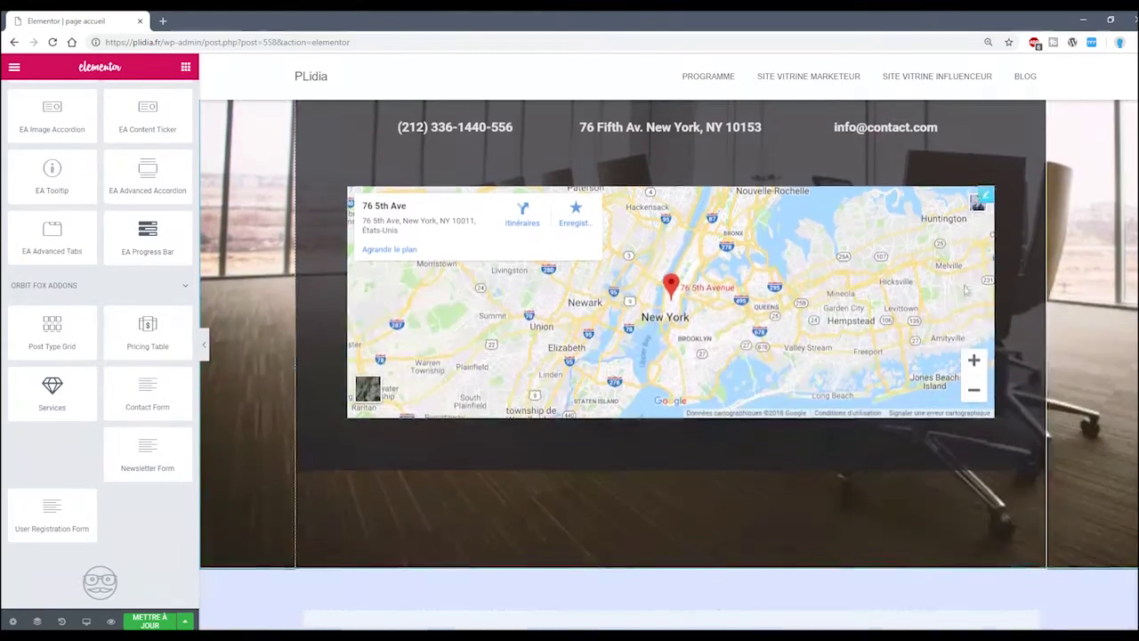
Step: Add an EA Progress Bar widget between the Startup pricing table and the law firm template
{"action": "scroll", "coordinate": [966, 289], "scroll_direction": "up", "scroll_amount": 15}
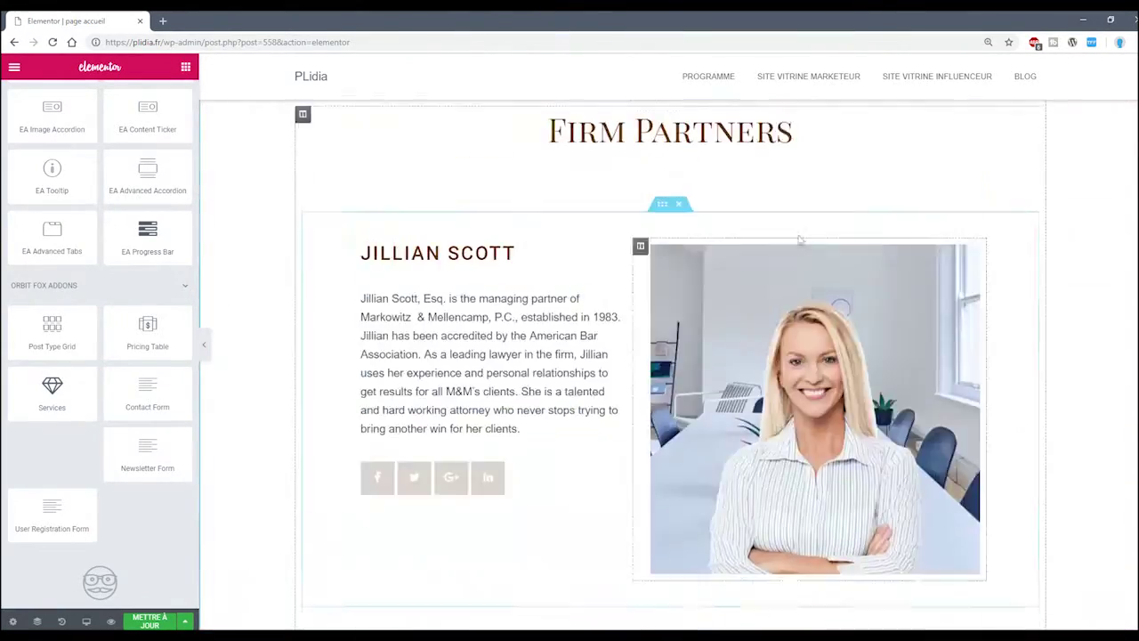
{"action": "scroll", "coordinate": [799, 239], "scroll_direction": "up", "scroll_amount": 20}
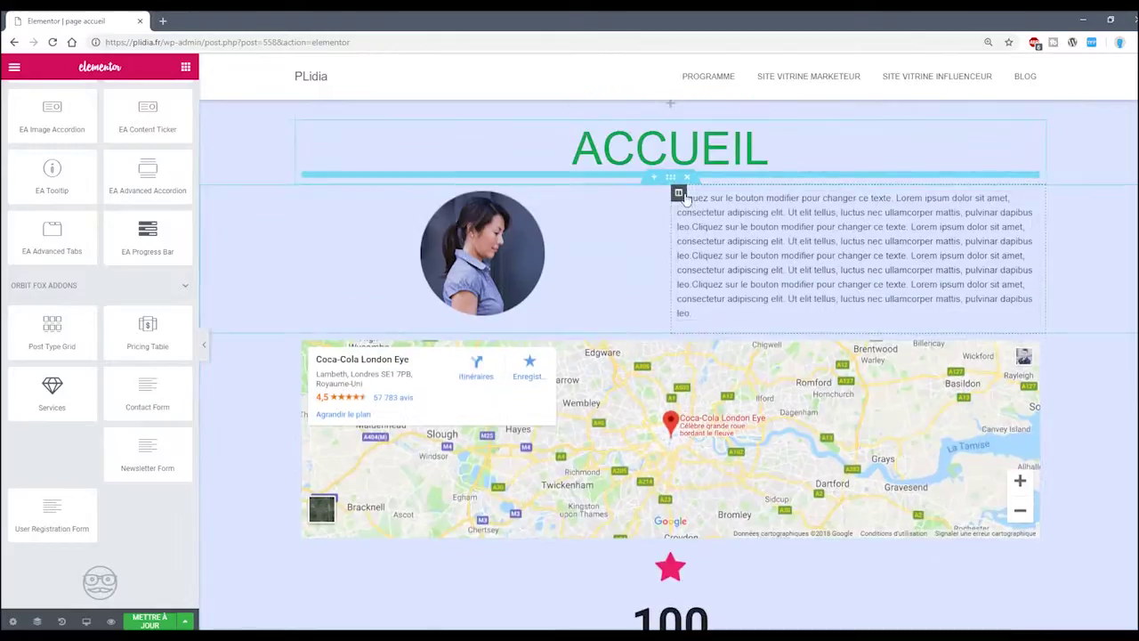
{"action": "scroll", "coordinate": [925, 338], "scroll_direction": "down", "scroll_amount": 4}
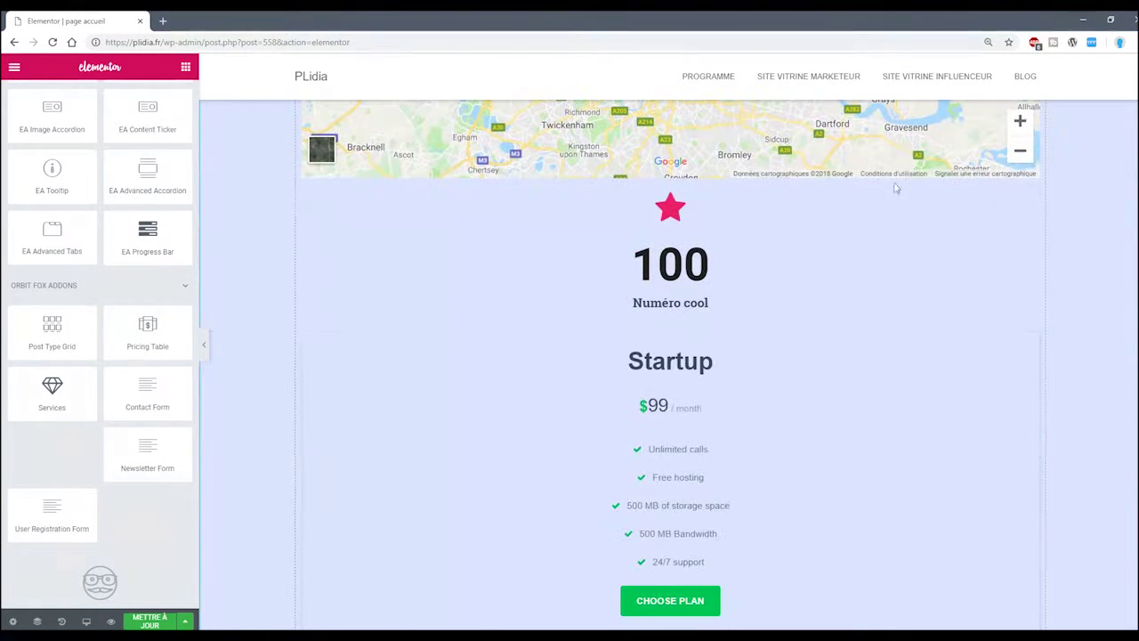
{"action": "scroll", "coordinate": [536, 432], "scroll_direction": "down", "scroll_amount": 4}
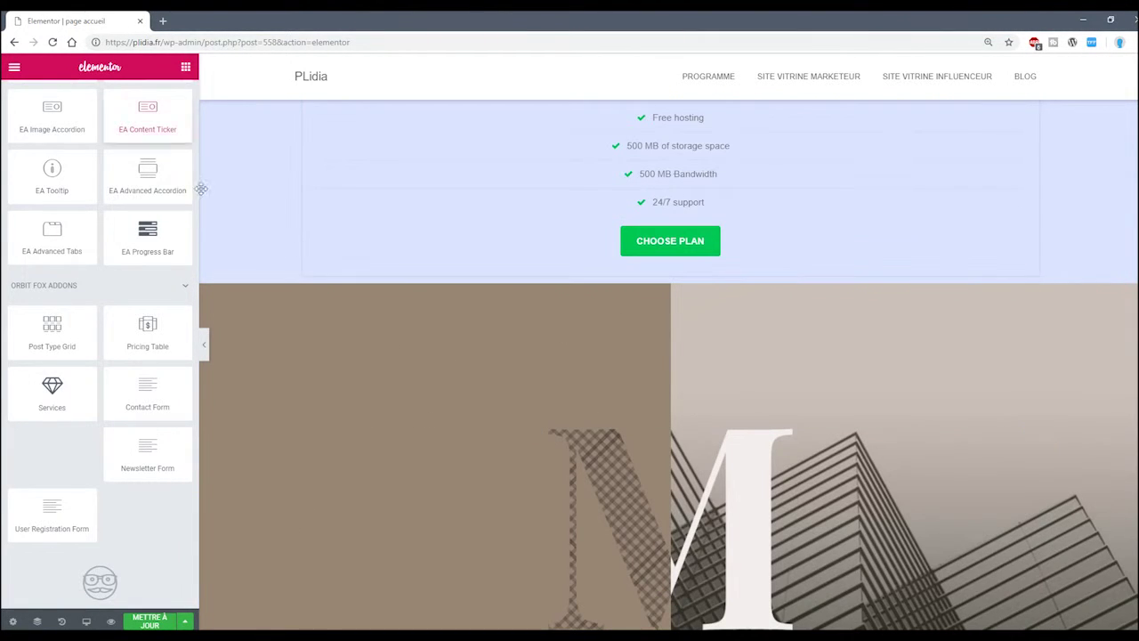
{"action": "left_click_drag", "start_coordinate": [147, 235], "coordinate": [766, 283]}
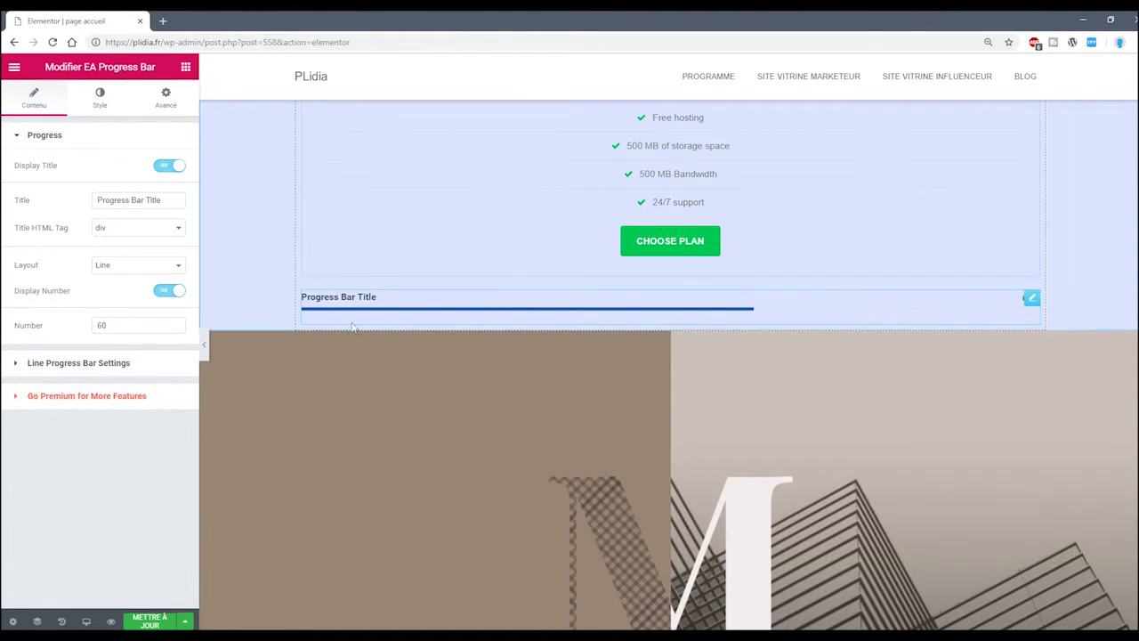
Step: Add a Piecharts widget below the progress bar, check its style settings and return to its content settings
{"action": "left_click", "coordinate": [186, 69]}
{"action": "scroll", "coordinate": [142, 373], "scroll_direction": "down", "scroll_amount": 15}
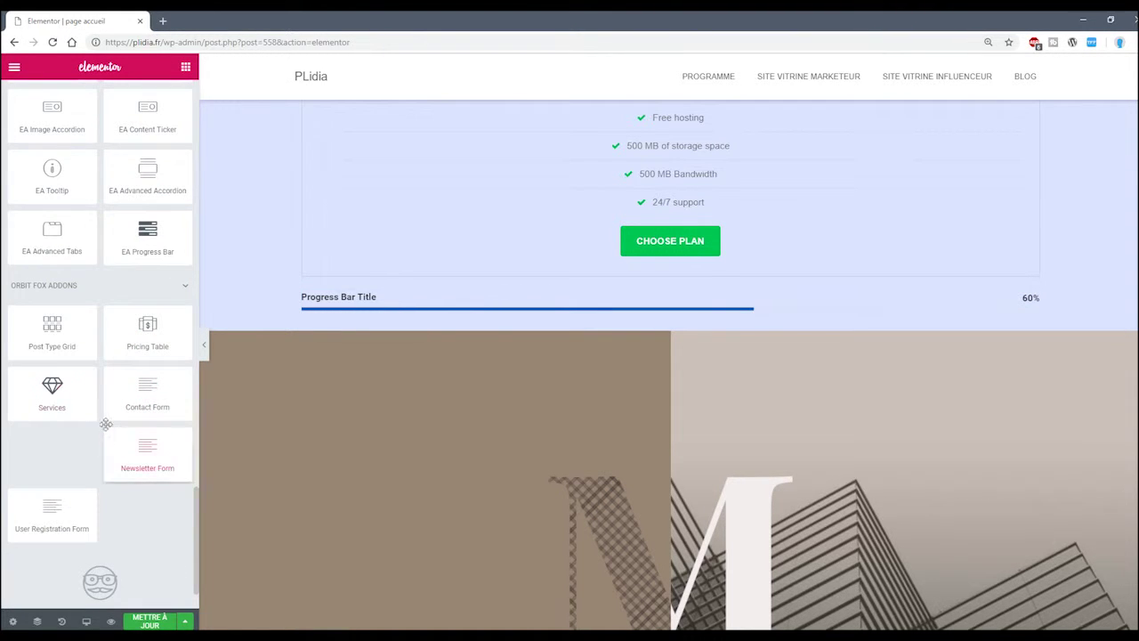
{"action": "scroll", "coordinate": [83, 489], "scroll_direction": "up", "scroll_amount": 5}
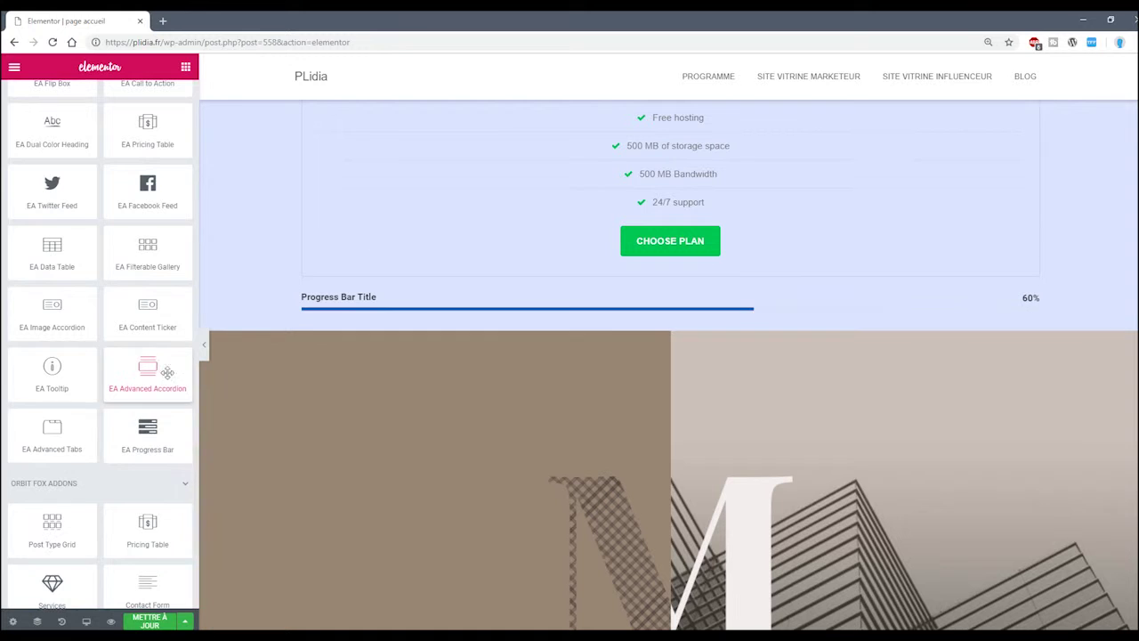
{"action": "scroll", "coordinate": [194, 337], "scroll_direction": "up", "scroll_amount": 2}
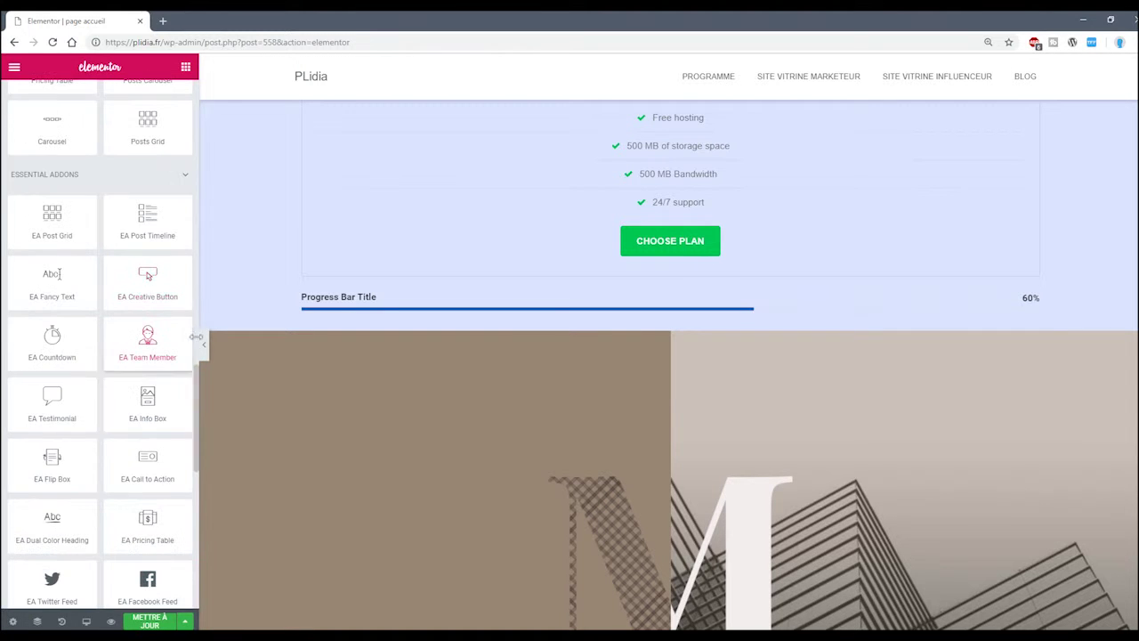
{"action": "scroll", "coordinate": [120, 365], "scroll_direction": "up", "scroll_amount": 4}
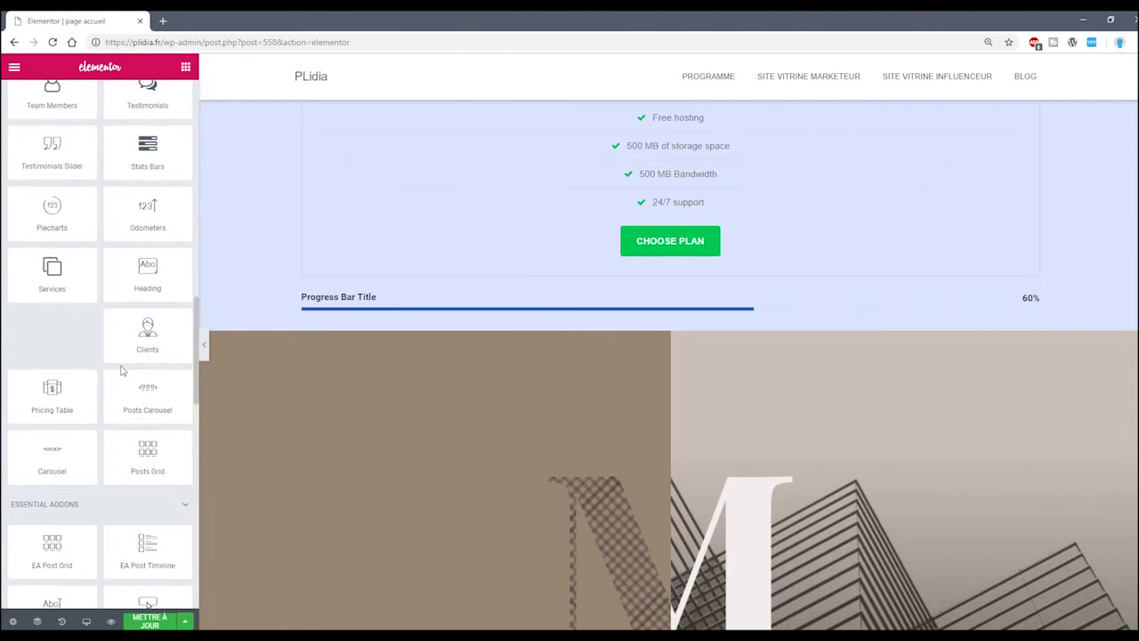
{"action": "left_click_drag", "start_coordinate": [52, 216], "coordinate": [569, 326]}
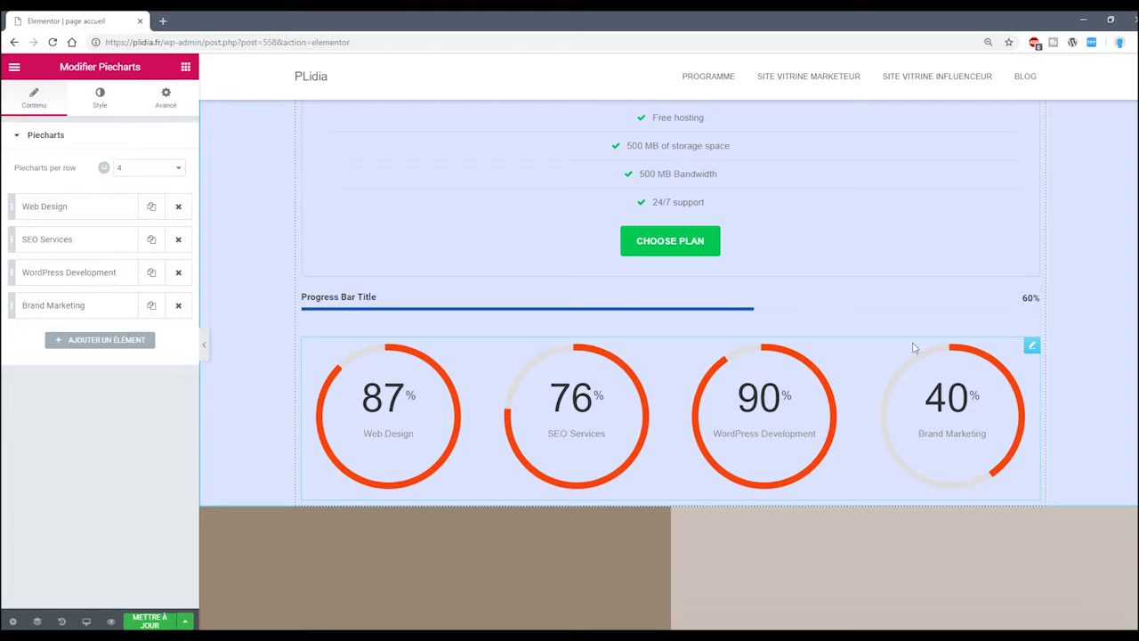
{"action": "left_click", "coordinate": [99, 100]}
{"action": "left_click", "coordinate": [36, 99]}
Step: Open the advanced settings of the round portrait image below the ACCUEIL heading
{"action": "scroll", "coordinate": [589, 389], "scroll_direction": "up", "scroll_amount": 6}
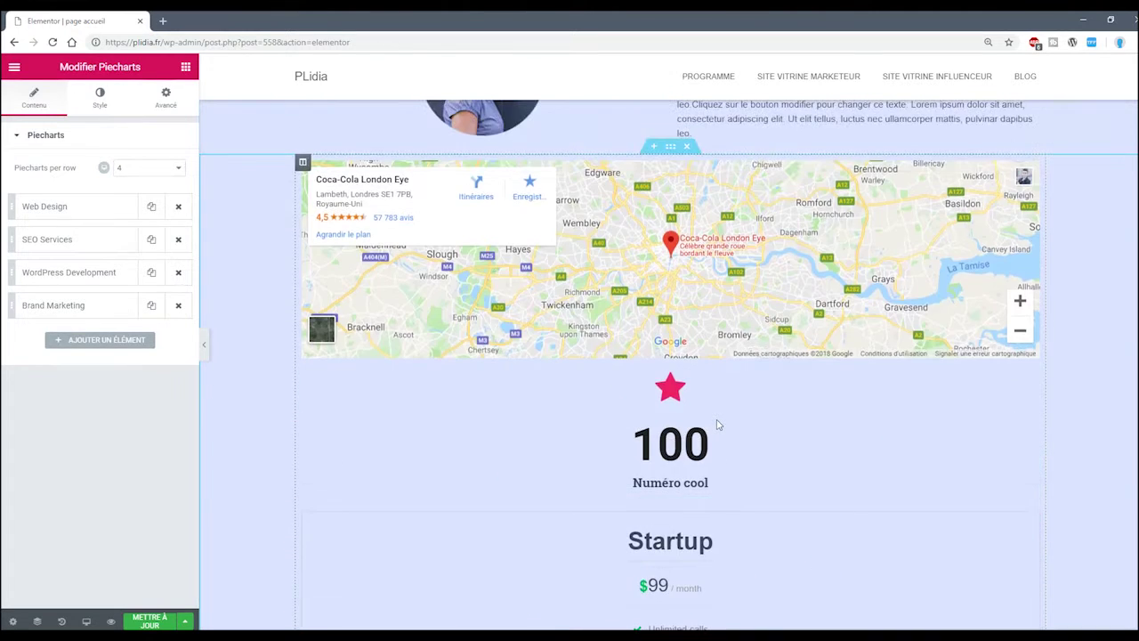
{"action": "scroll", "coordinate": [690, 236], "scroll_direction": "down", "scroll_amount": 2}
{"action": "scroll", "coordinate": [676, 374], "scroll_direction": "up", "scroll_amount": 2}
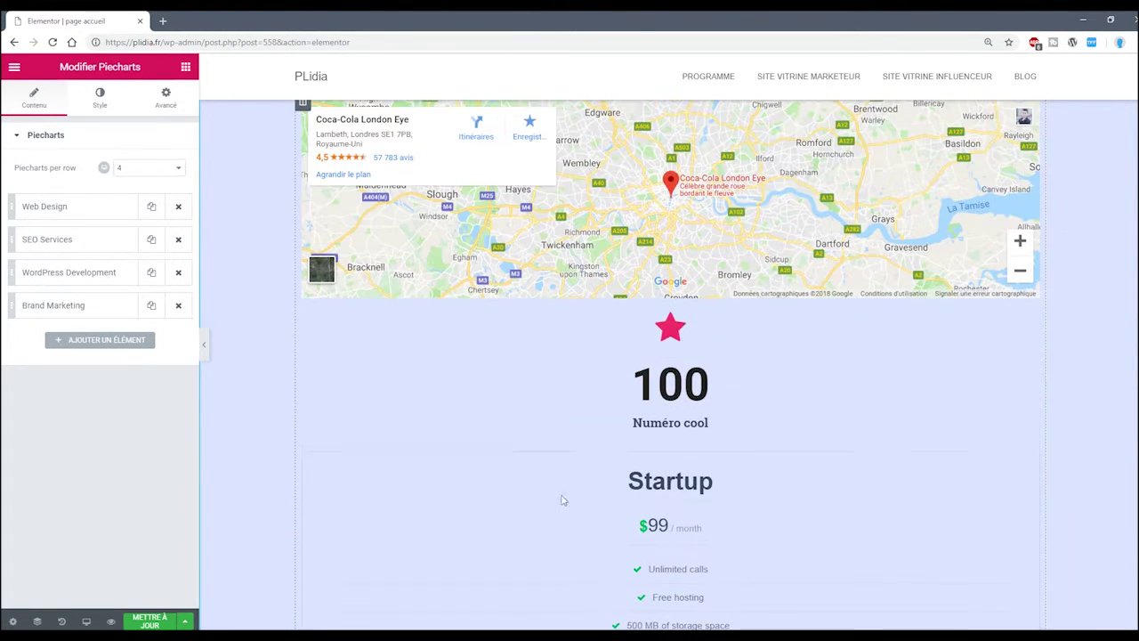
{"action": "left_click", "coordinate": [693, 333]}
{"action": "scroll", "coordinate": [676, 294], "scroll_direction": "up", "scroll_amount": 4}
{"action": "left_click", "coordinate": [655, 199]}
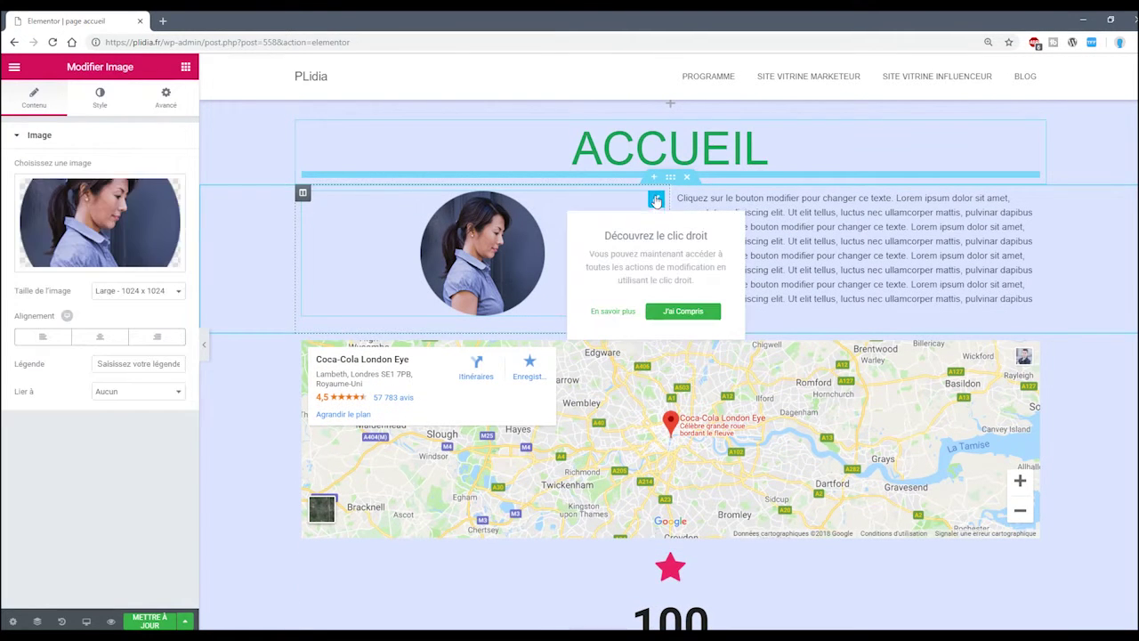
{"action": "left_click", "coordinate": [180, 113]}
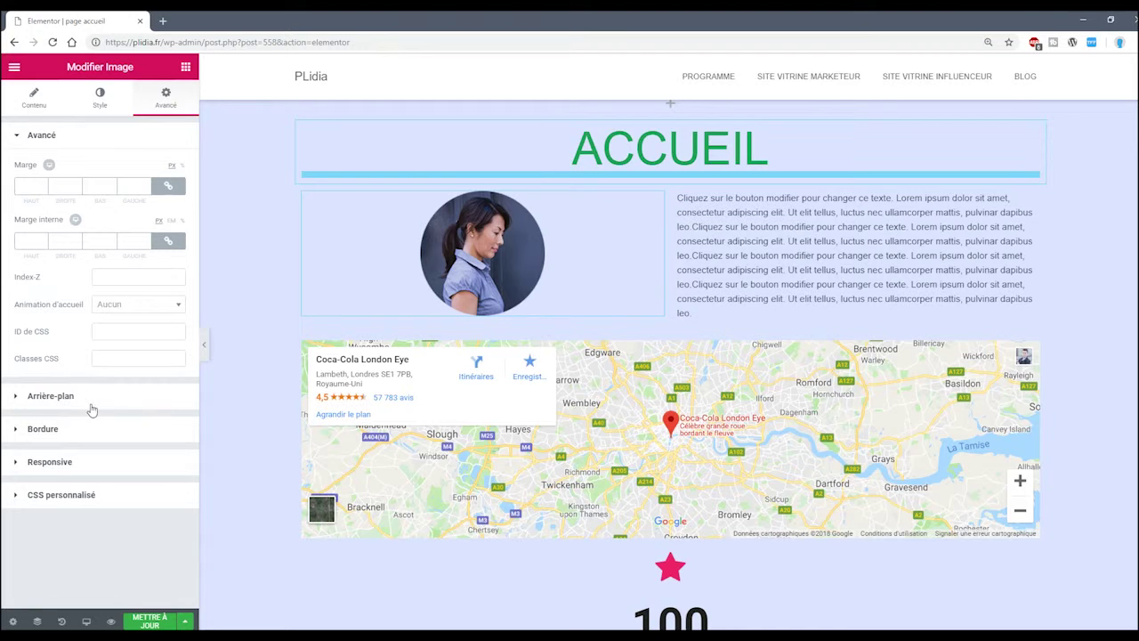
Step: Try the Fade In Down entrance animation on the portrait image and replace it with Bounce In Left
{"action": "left_click", "coordinate": [152, 304]}
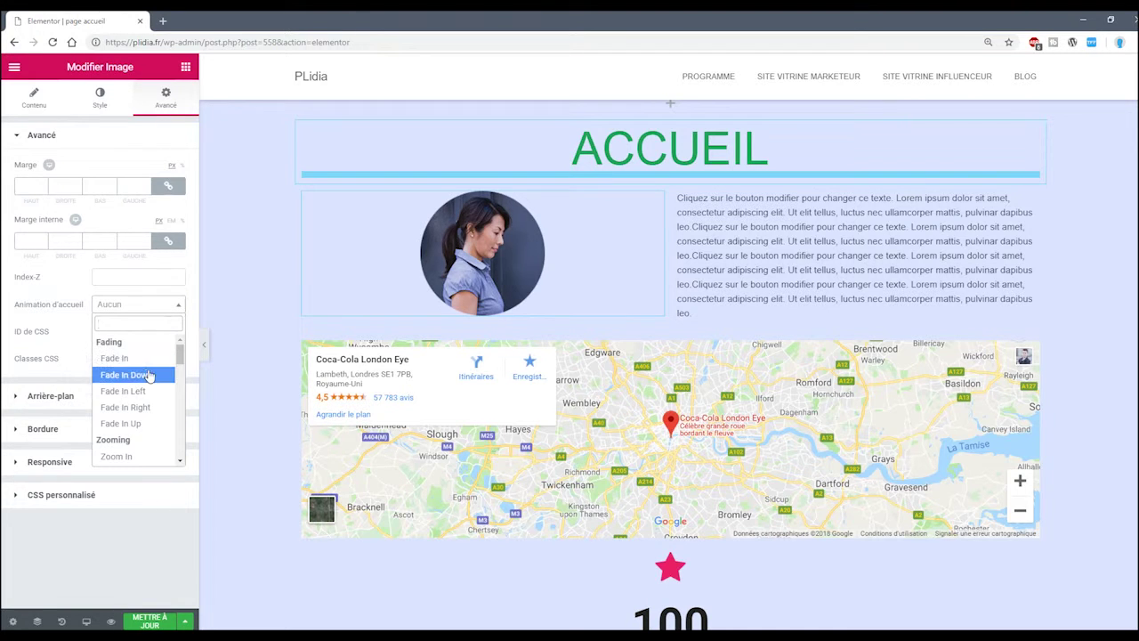
{"action": "left_click", "coordinate": [150, 374]}
{"action": "left_click", "coordinate": [122, 309]}
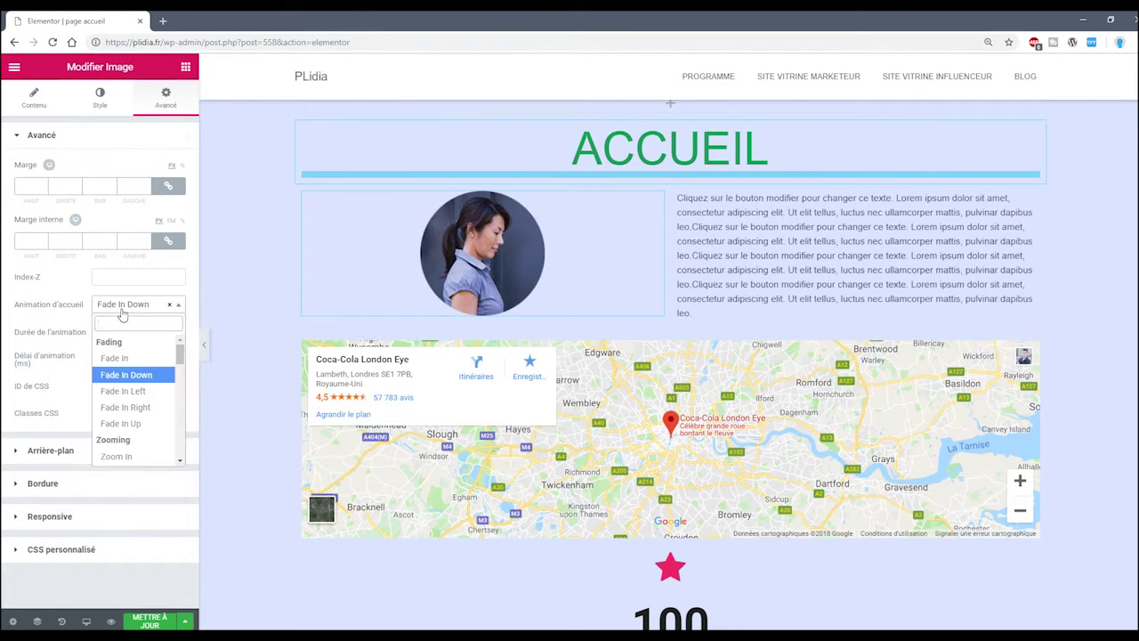
{"action": "scroll", "coordinate": [142, 418], "scroll_direction": "down", "scroll_amount": 3}
{"action": "scroll", "coordinate": [160, 407], "scroll_direction": "down", "scroll_amount": 1}
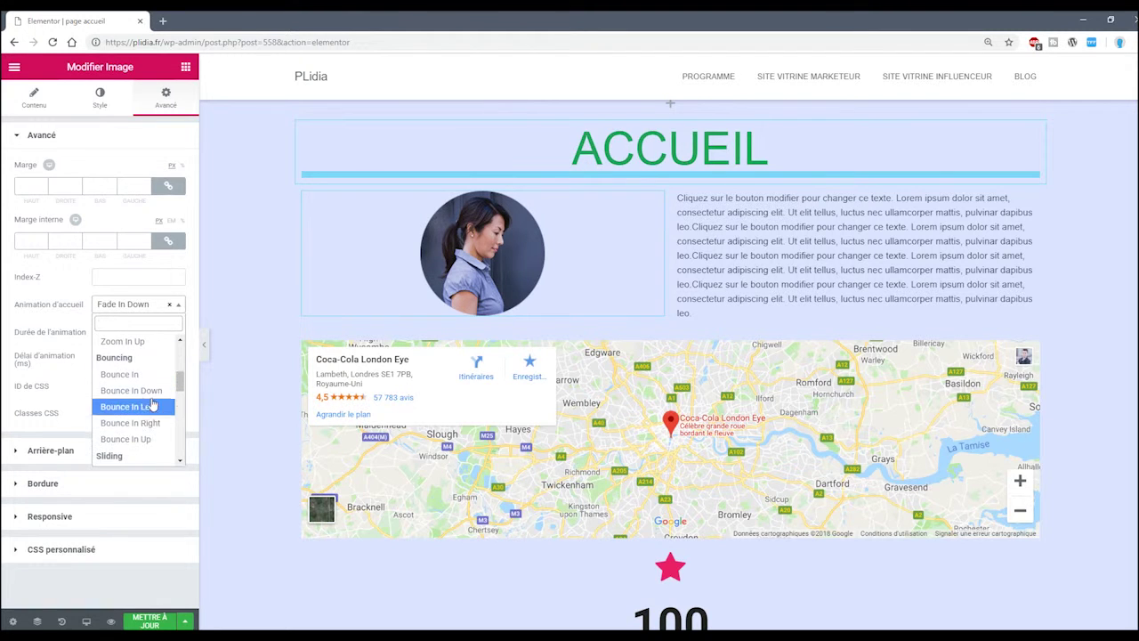
{"action": "left_click", "coordinate": [142, 409]}
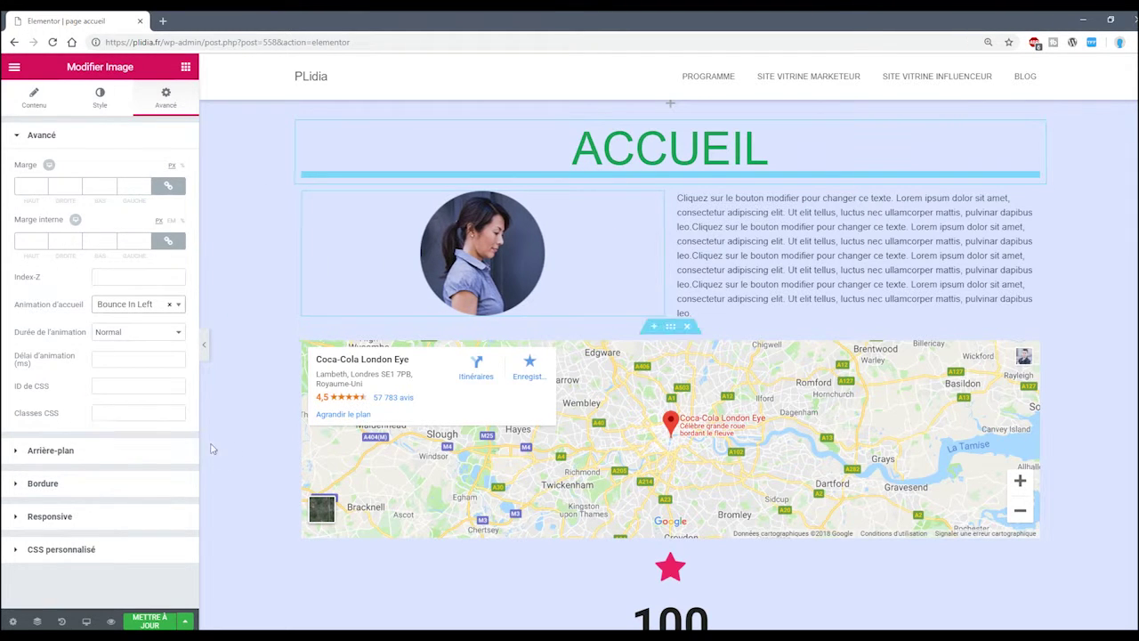
Step: Preview the page in a separate browser tab, check the animations down to the firm partners, and close the preview
{"action": "left_click", "coordinate": [112, 620]}
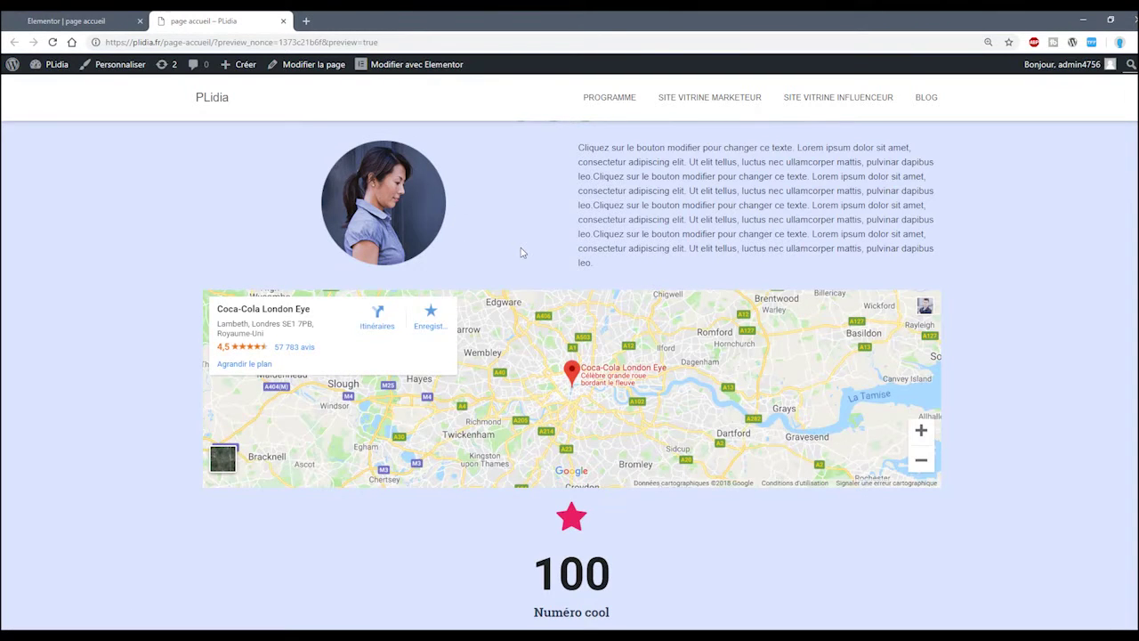
{"action": "scroll", "coordinate": [522, 253], "scroll_direction": "down", "scroll_amount": 5}
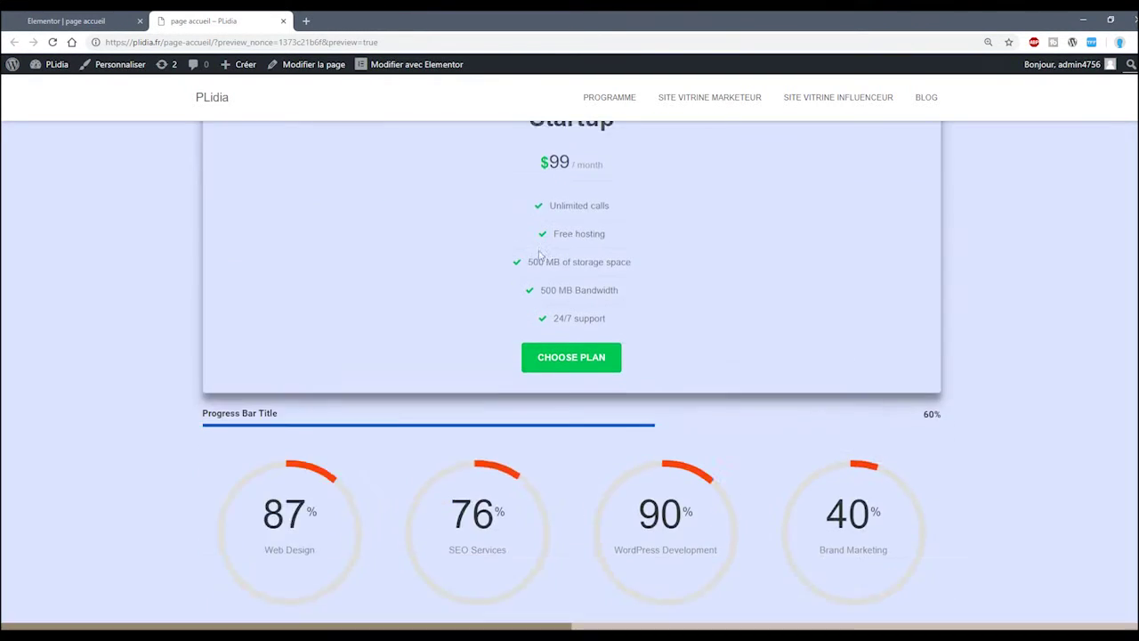
{"action": "scroll", "coordinate": [441, 225], "scroll_direction": "down", "scroll_amount": 3}
{"action": "scroll", "coordinate": [592, 276], "scroll_direction": "down", "scroll_amount": 15}
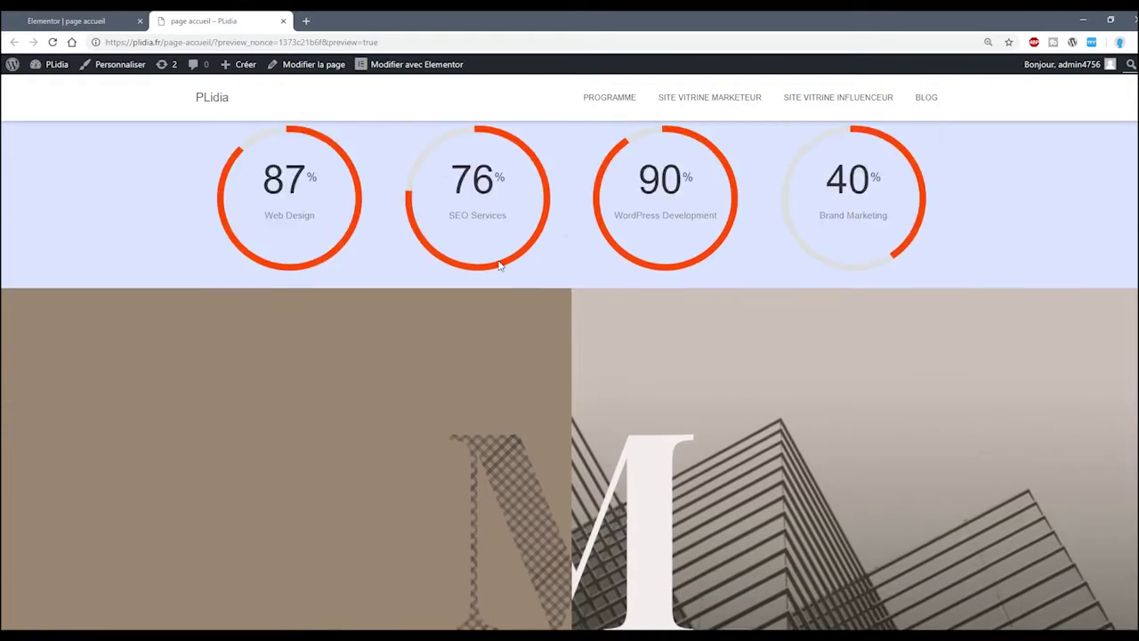
{"action": "scroll", "coordinate": [587, 229], "scroll_direction": "down", "scroll_amount": 15}
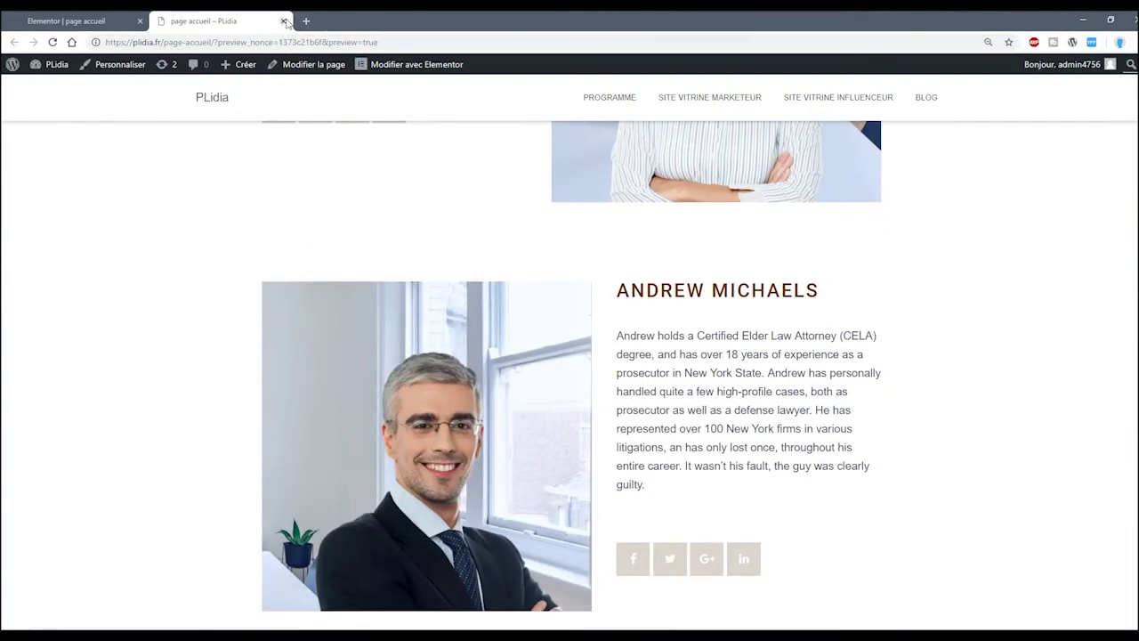
{"action": "left_click", "coordinate": [284, 21]}
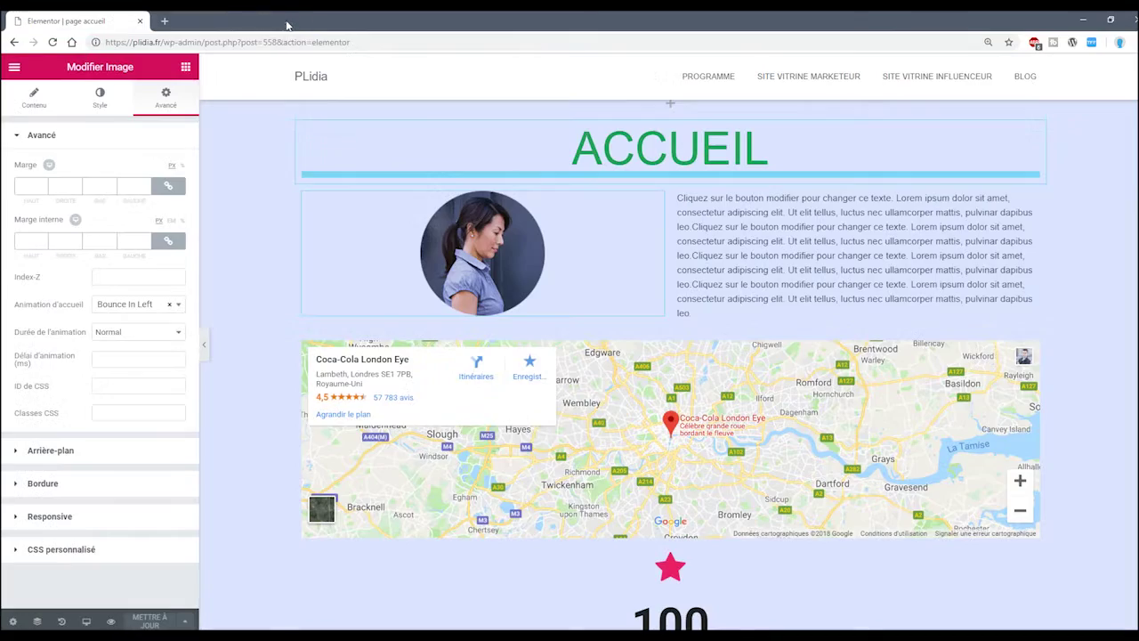
Step: Review the assembled page in the editor from the portrait image down to the Practice Areas section
{"action": "scroll", "coordinate": [587, 279], "scroll_direction": "down", "scroll_amount": 3}
{"action": "scroll", "coordinate": [525, 313], "scroll_direction": "down", "scroll_amount": 3}
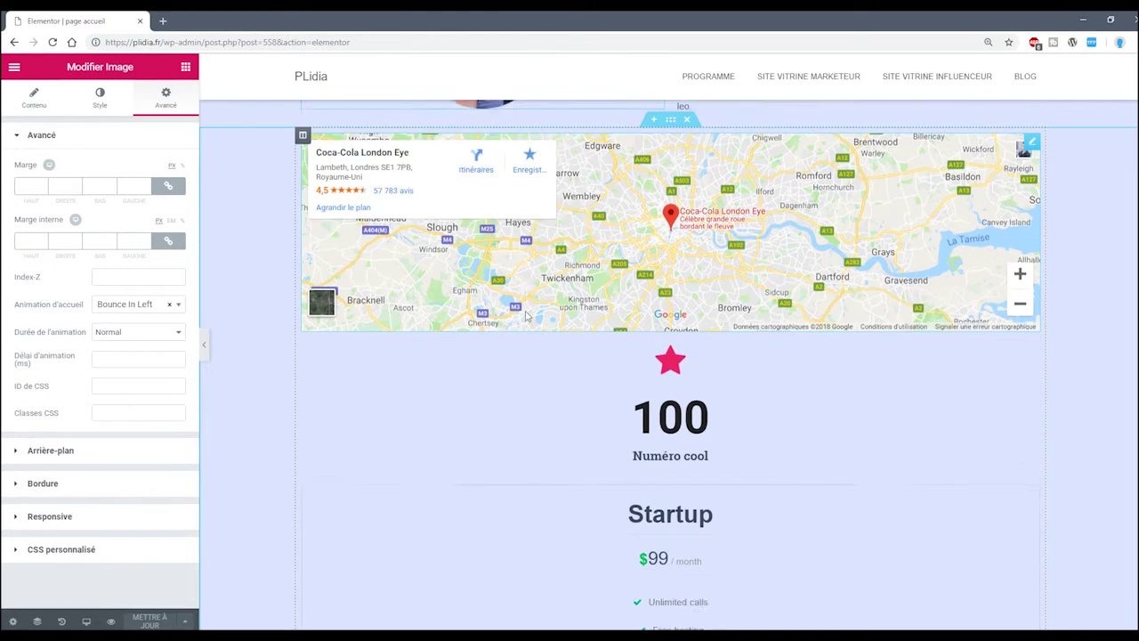
{"action": "scroll", "coordinate": [524, 312], "scroll_direction": "up", "scroll_amount": 5}
{"action": "scroll", "coordinate": [525, 313], "scroll_direction": "down", "scroll_amount": 10}
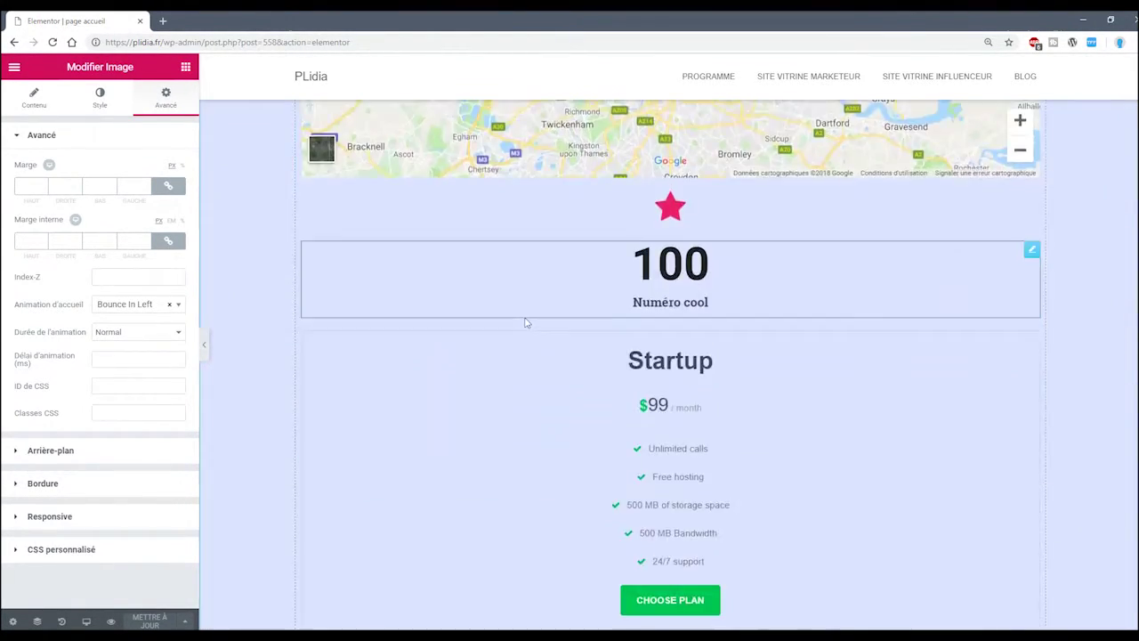
{"action": "scroll", "coordinate": [677, 257], "scroll_direction": "down", "scroll_amount": 6}
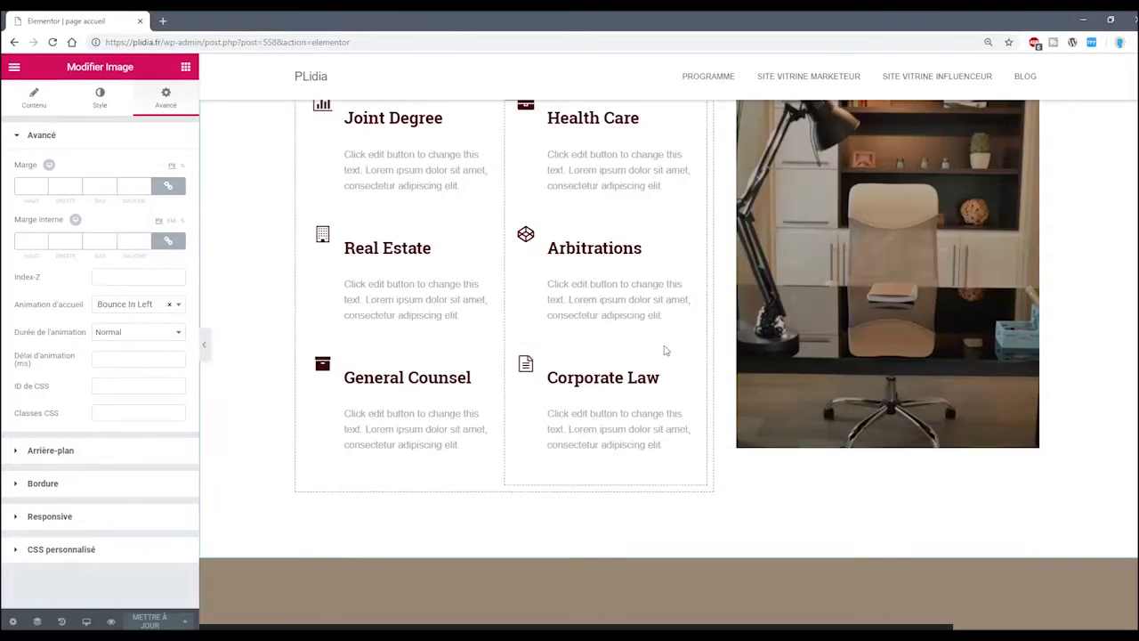